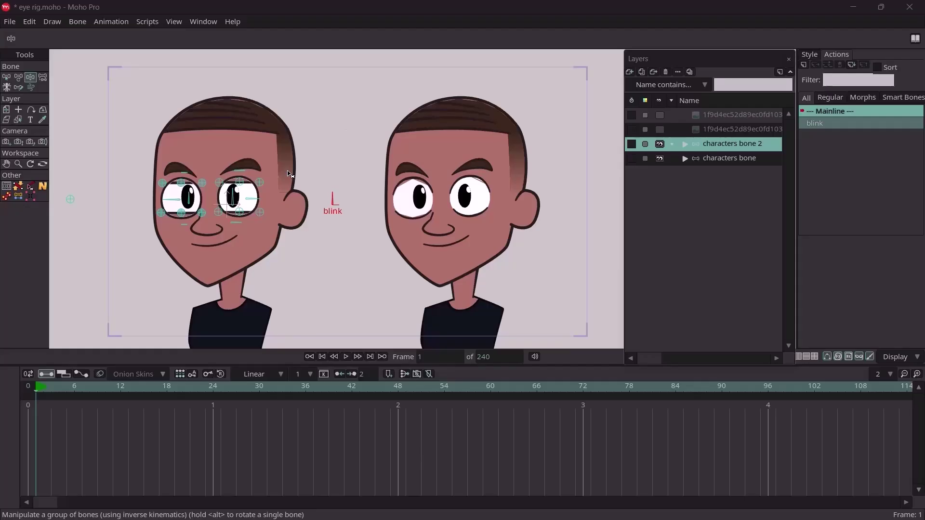
Step: Test the characters bone 2 eyelid bones by moving them together until the eye nearest the ear nearly closes, and delete the resulting keyframes
left_click(305, 262)
scroll(304, 261, "down", 2)
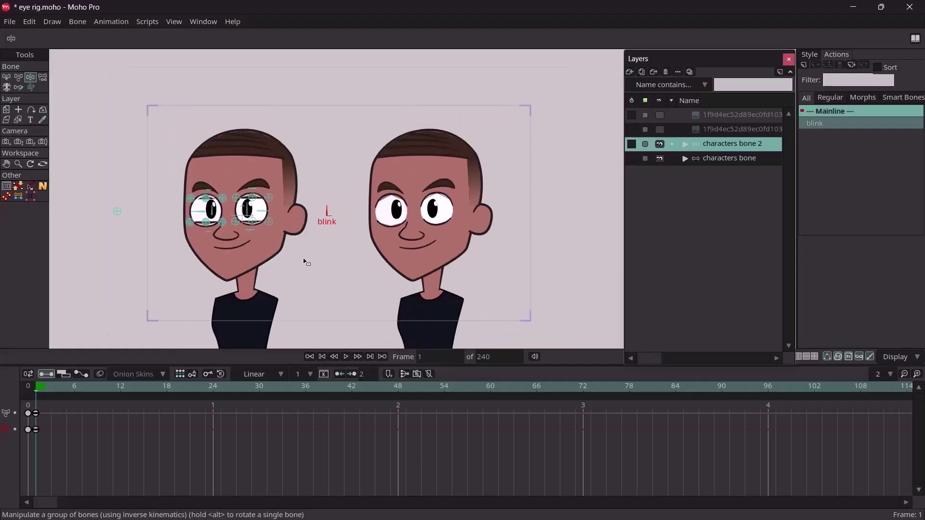
scroll(303, 260, "up", 3)
scroll(304, 260, "up", 3)
right_click_drag(205, 270, 375, 335)
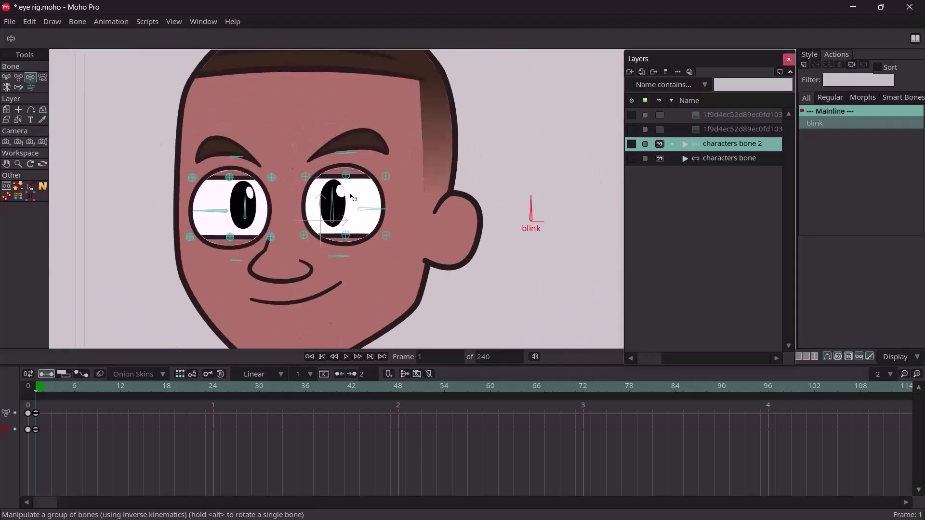
key("t")
left_click_drag(342, 177, 355, 197)
left_click_drag(304, 177, 297, 213)
left_click_drag(380, 185, 353, 197)
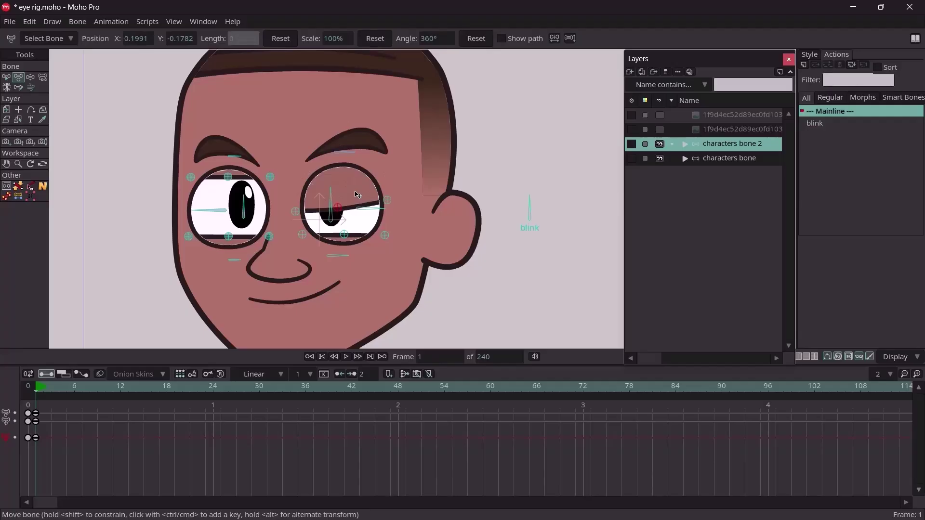
left_click_drag(342, 244, 298, 228)
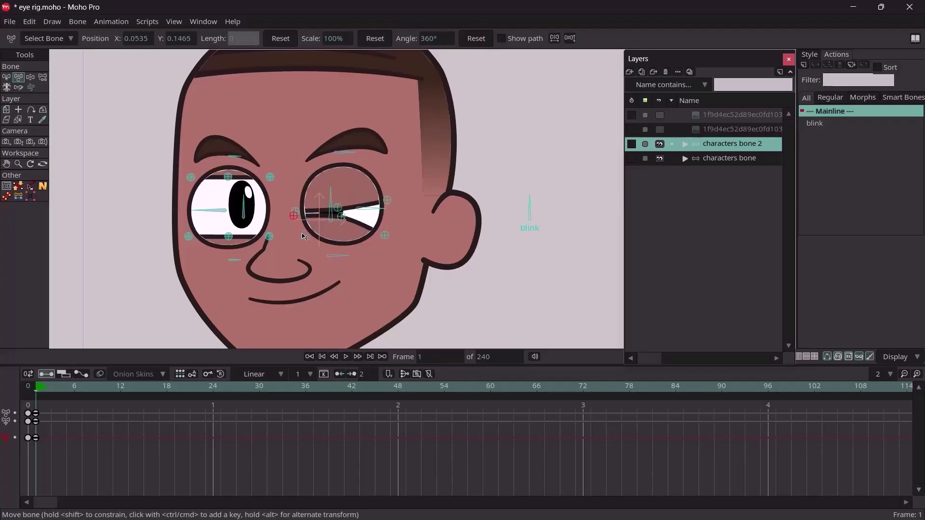
left_click_drag(389, 238, 343, 218)
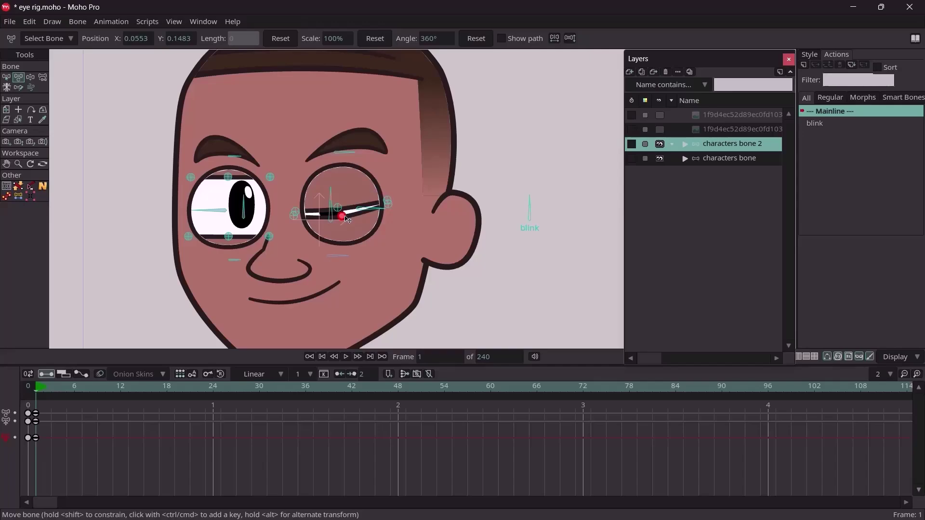
left_click_drag(39, 456, 17, 468)
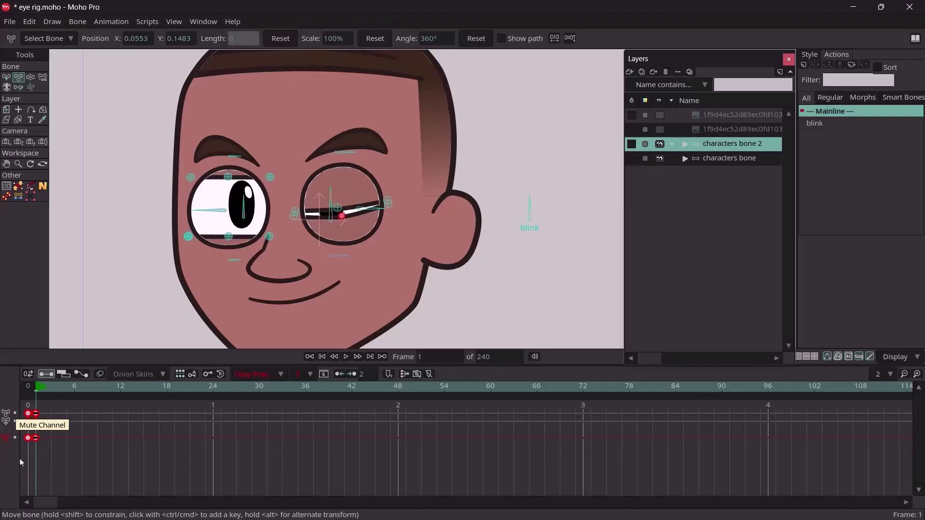
key("Delete")
Step: Try out the blink bone of the characters bone 2 rig with the Manipulate Bones tool
scroll(247, 233, "down", 3)
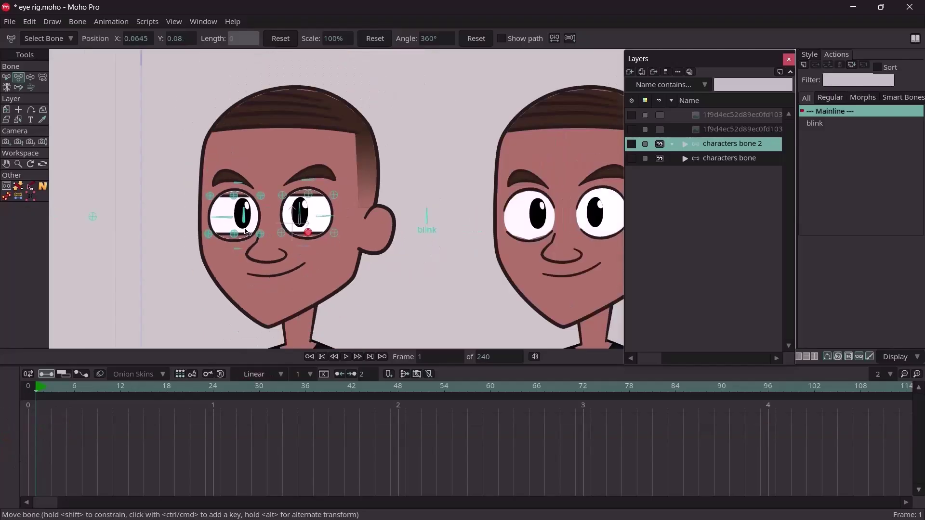
right_click_drag(332, 210, 295, 190)
key("z")
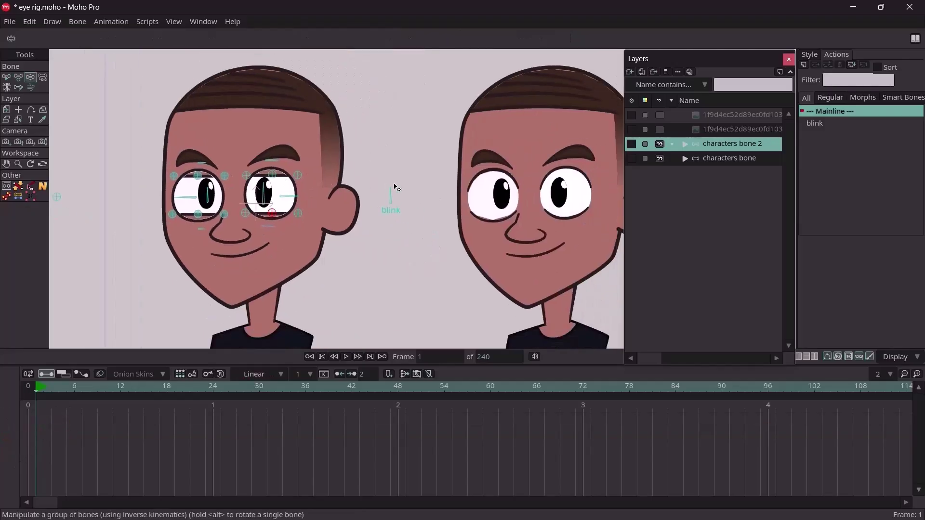
left_click_drag(392, 193, 394, 192)
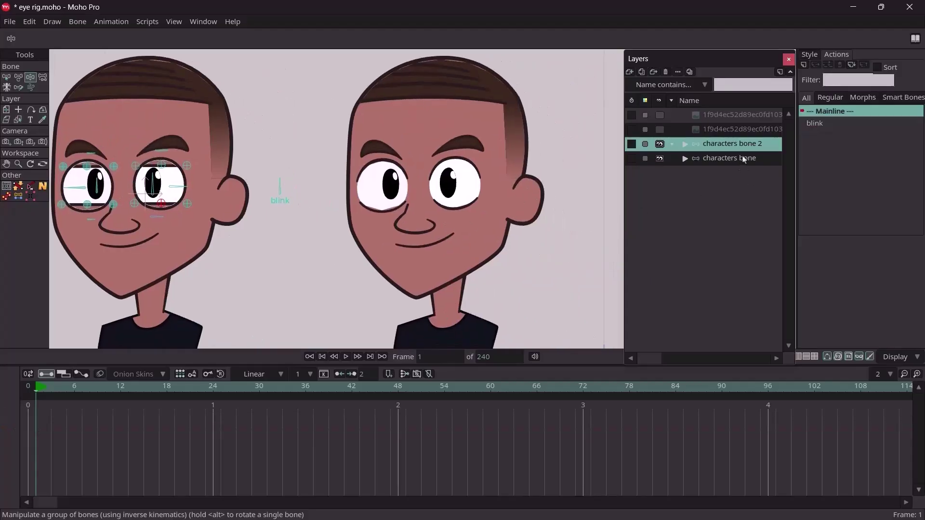
Step: Test the eyelid bones of the characters bone rig by lowering the upper lids and nudging a lower lid, and delete the keyframes
left_click(744, 159)
key("t")
mouse_move(456, 158)
left_mouse_down()
mouse_move(454, 194)
mouse_move(453, 162)
mouse_move(452, 182)
mouse_move(484, 167)
mouse_move(453, 173)
left_mouse_up()
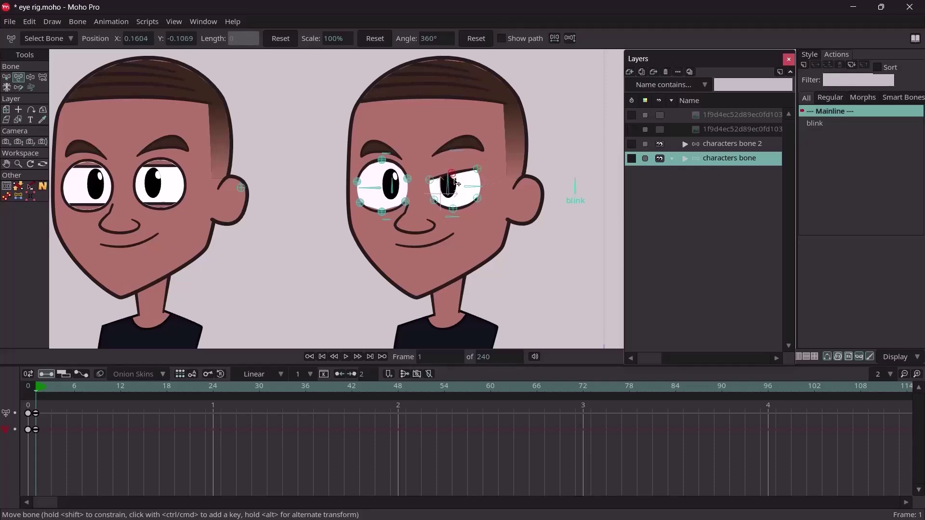
mouse_move(382, 161)
left_mouse_down()
mouse_move(360, 169)
mouse_move(381, 177)
left_mouse_up()
left_click_drag(383, 211, 381, 209)
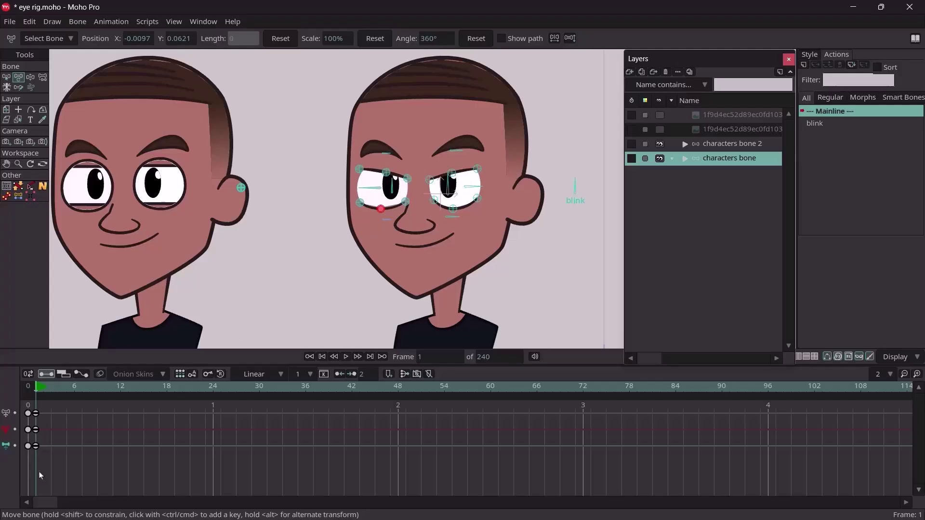
left_click_drag(40, 475, 23, 419)
key("Delete")
Step: Rotate the blink bones of characters bone and characters bone 2 to close both characters' eyes, and render an enlarged preview of the frame
key("z")
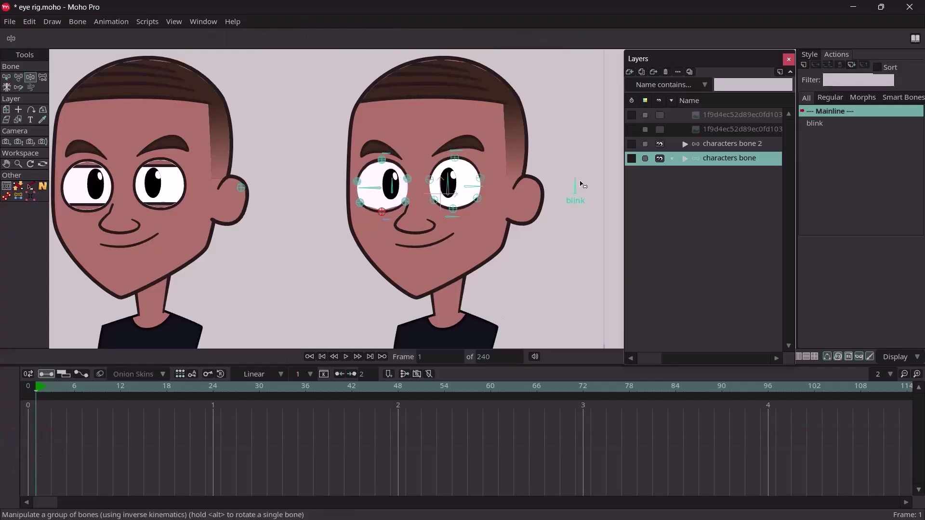
left_click(575, 187)
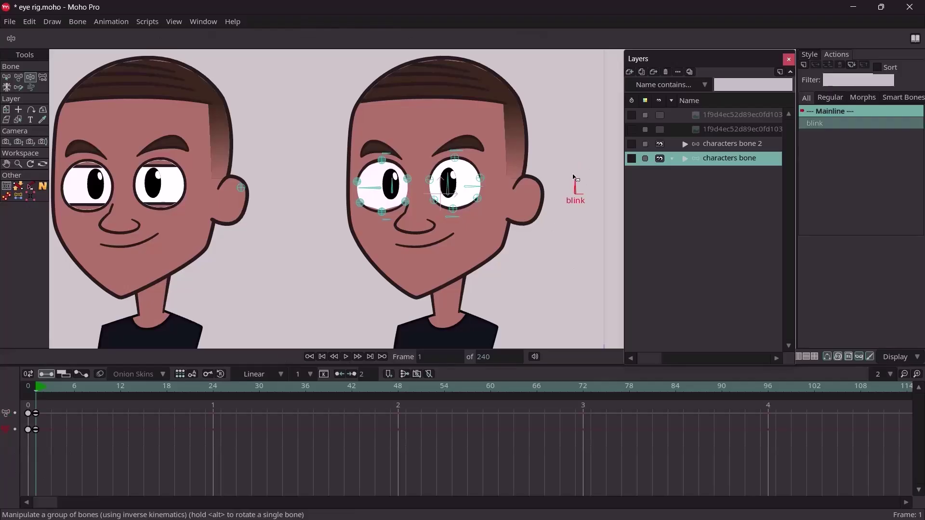
left_click_drag(576, 180, 592, 194)
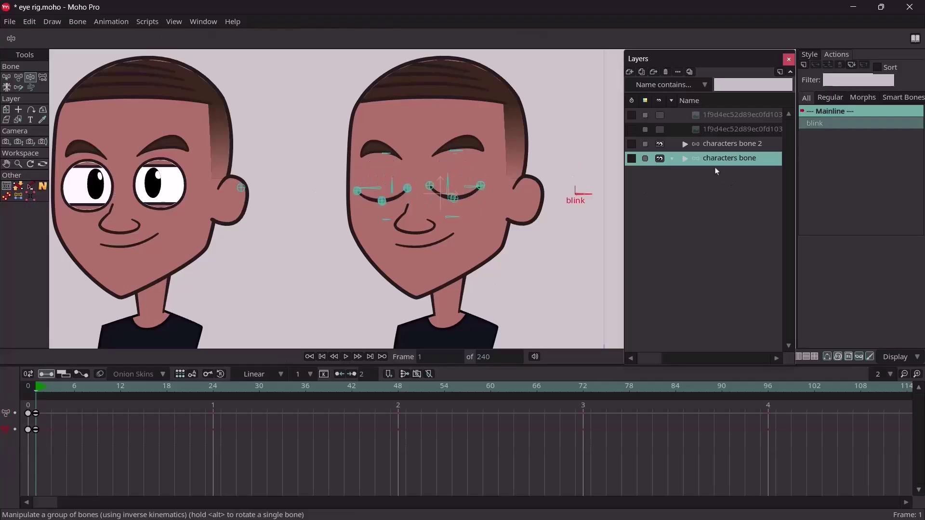
left_click(732, 145)
left_click_drag(281, 184, 294, 194)
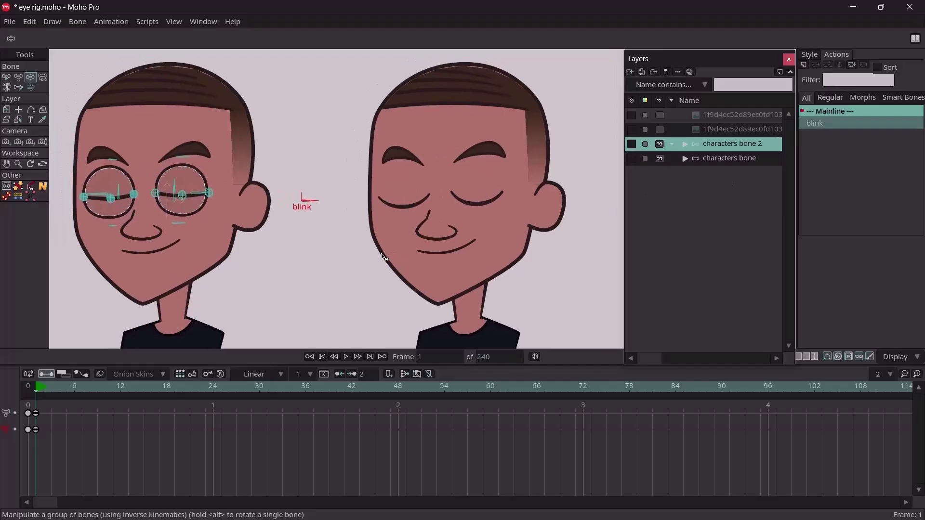
key("ctrl+r")
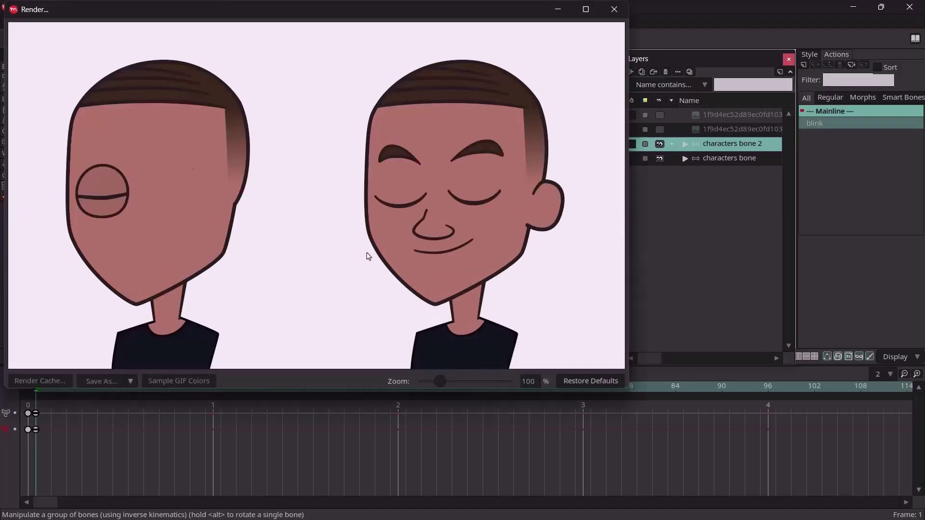
left_click(586, 9)
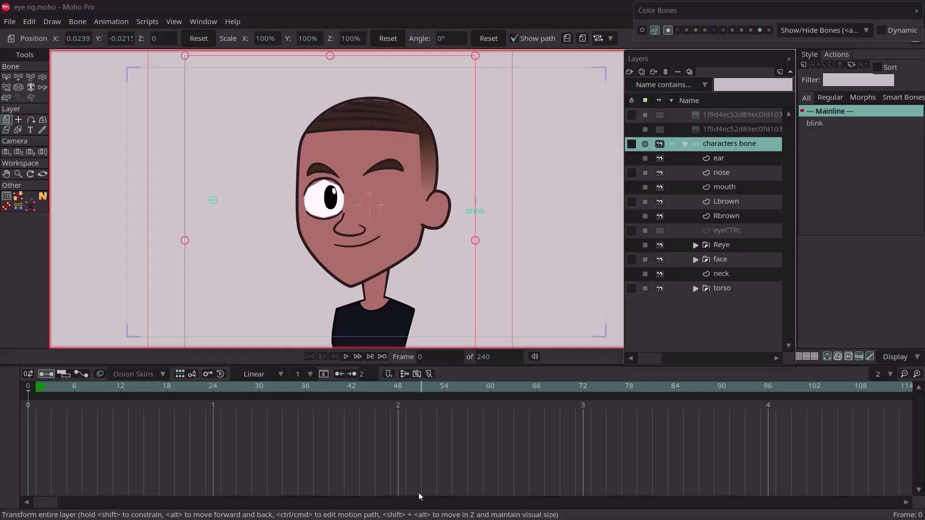
Step: Show the lower reference image layer and add a vector layer named "eye" directly above the Reye group
left_click(659, 129)
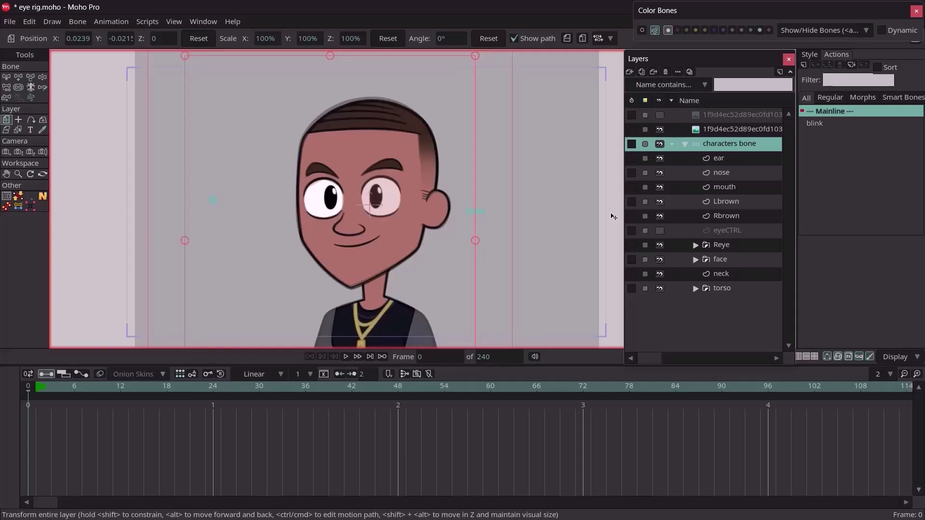
left_click(725, 247)
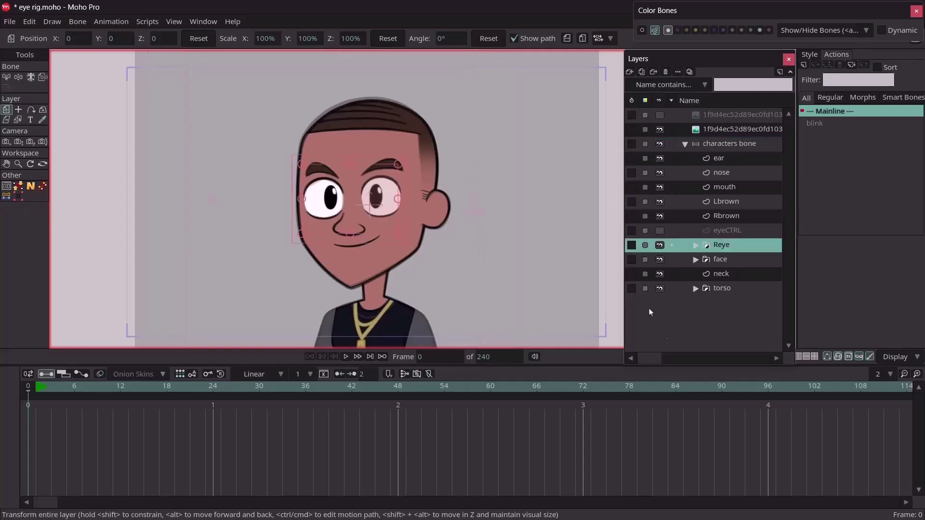
left_click(629, 71)
left_click(636, 84)
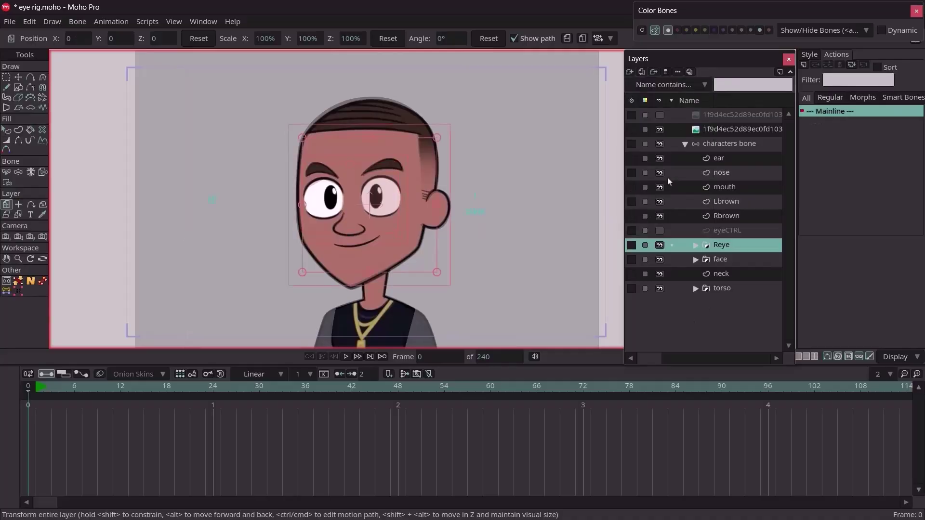
key("BackSpace")
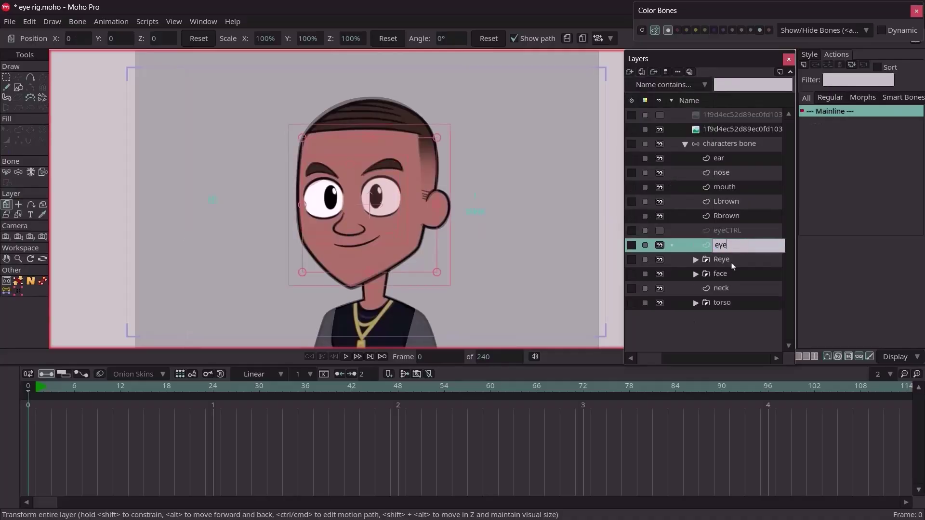
key("Return")
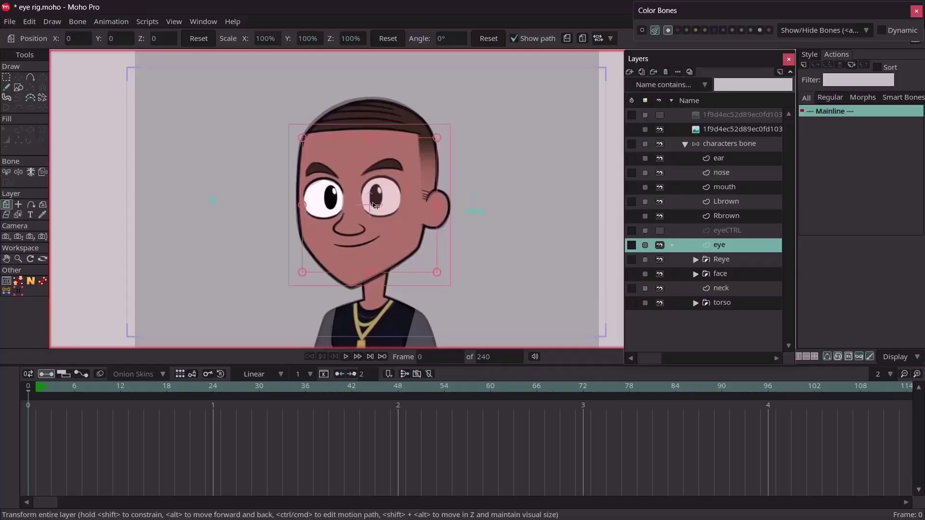
Step: Draw a white ellipse on the eye layer over the reference image's eye nearest the ear
key("r")
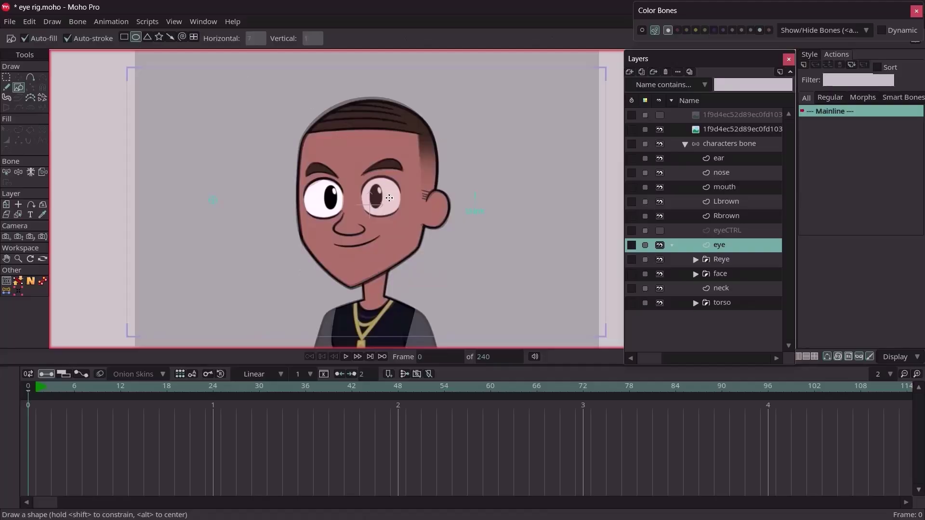
scroll(389, 198, "up", 5)
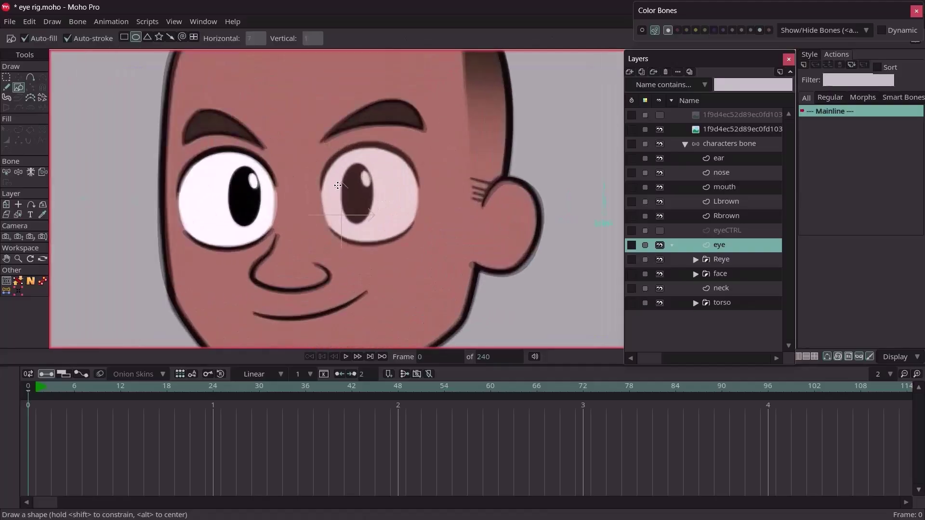
mouse_move(345, 172)
left_mouse_down()
mouse_move(332, 159)
mouse_move(366, 207)
mouse_move(412, 245)
left_mouse_up()
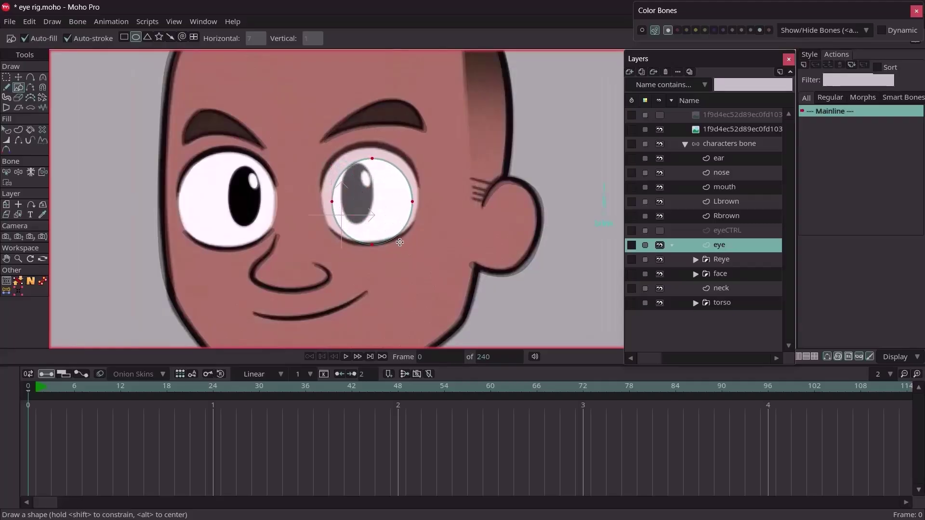
Step: Move the white ellipse's points outward and adjust their curvature so the shape matches the reference eye's outline
key("t")
left_click(371, 159)
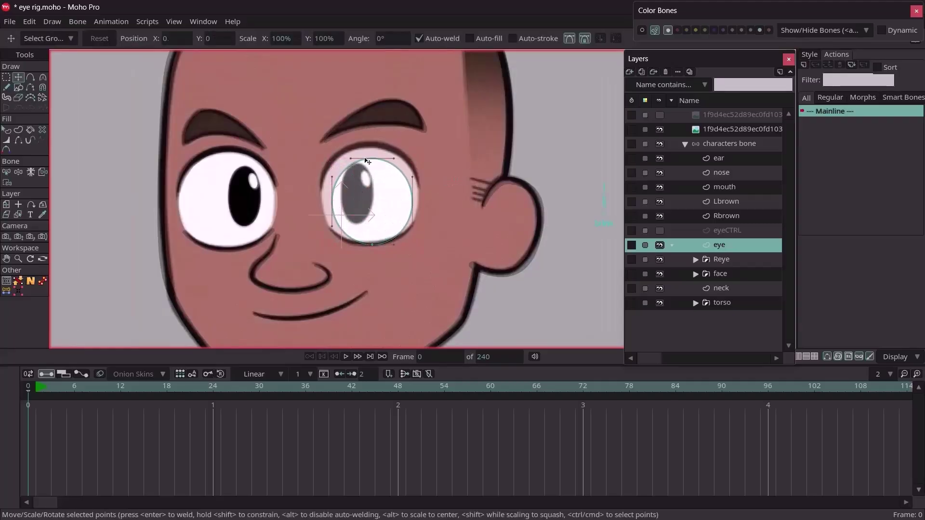
left_click_drag(369, 159, 368, 146)
left_click_drag(335, 201, 325, 195)
left_click_drag(404, 204, 410, 202)
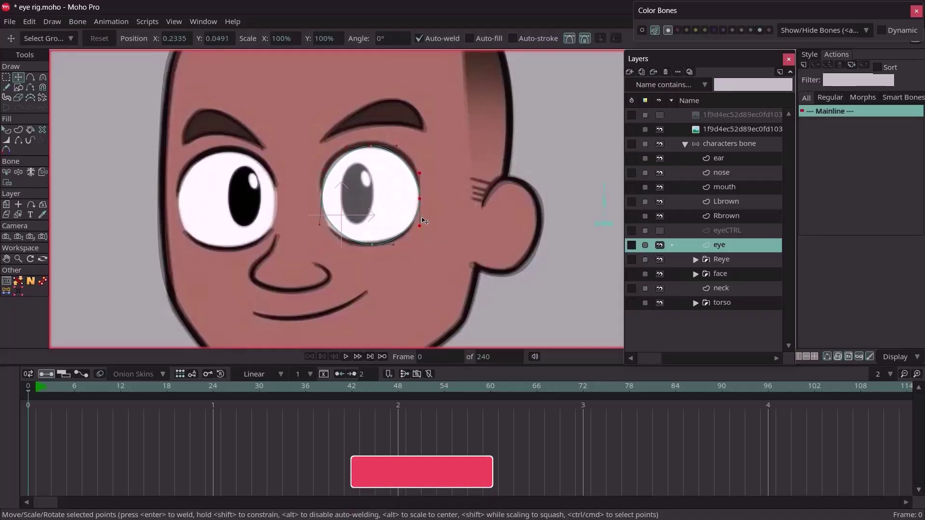
key("c")
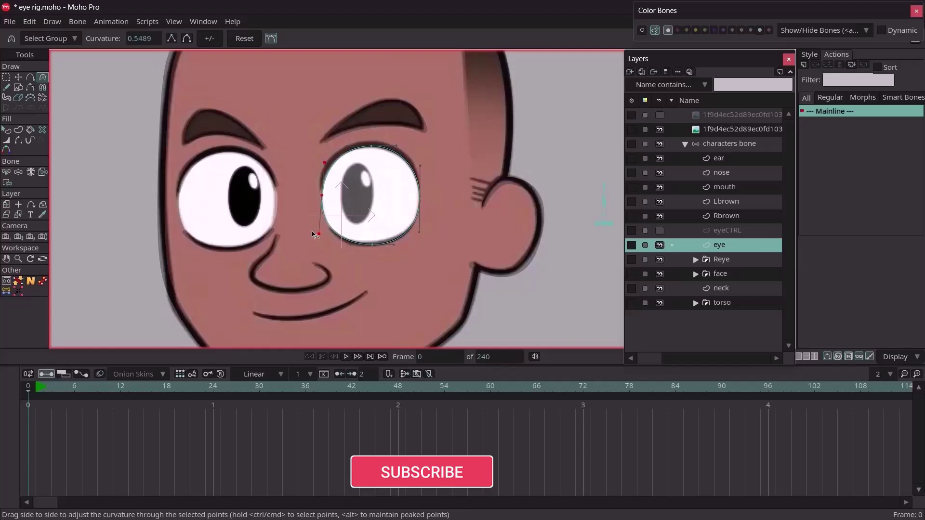
key("q")
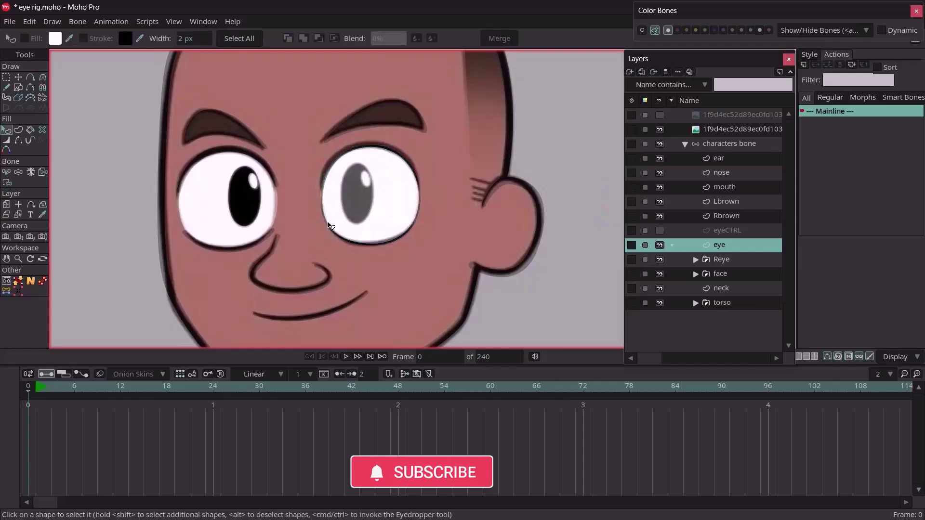
key("t")
key("q")
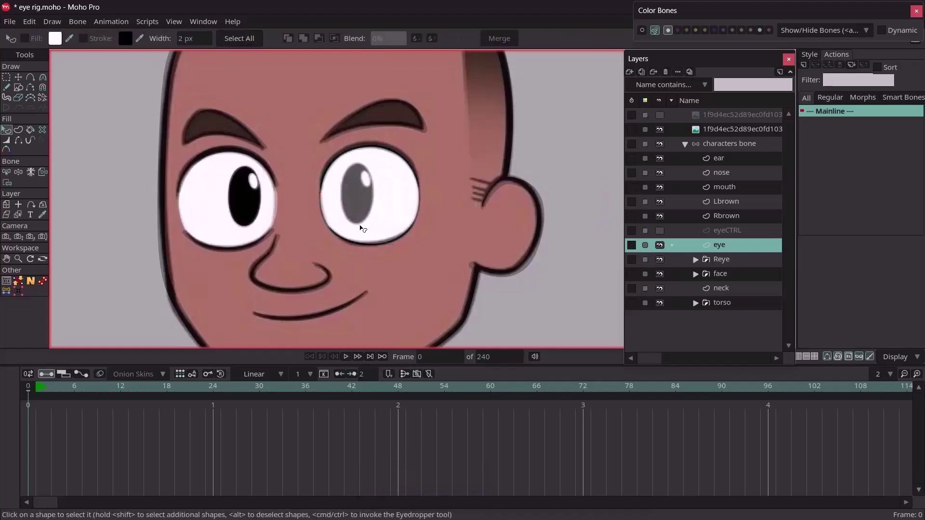
Step: Turn off the stroke of the white eye shape, keeping only its fill
left_click(389, 201)
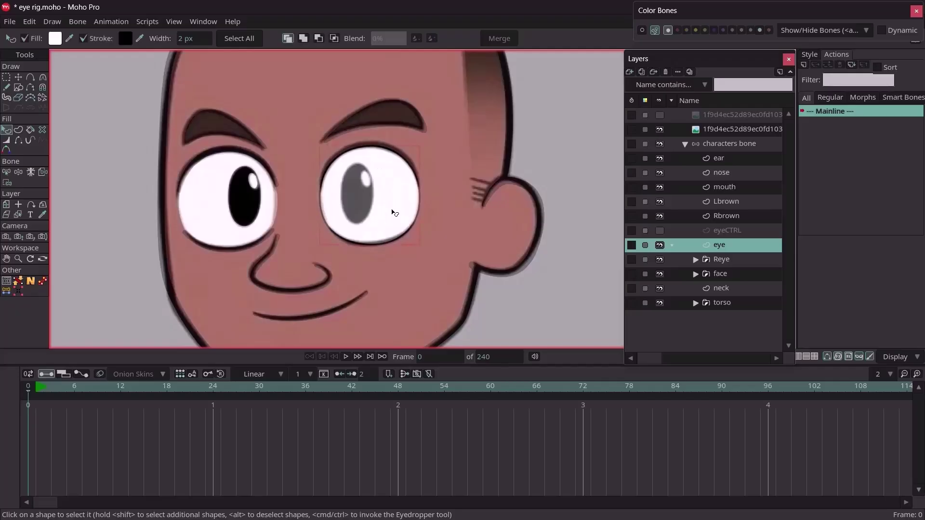
left_click(810, 56)
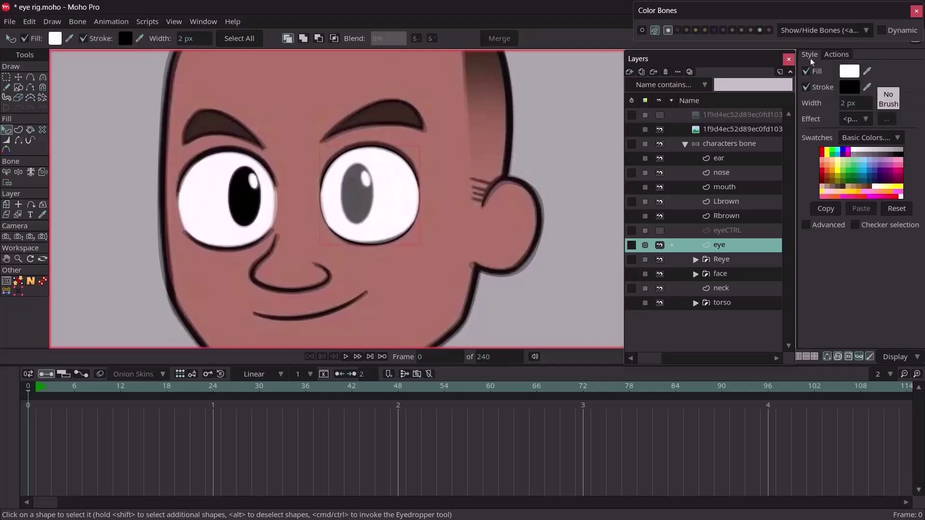
left_click(806, 87)
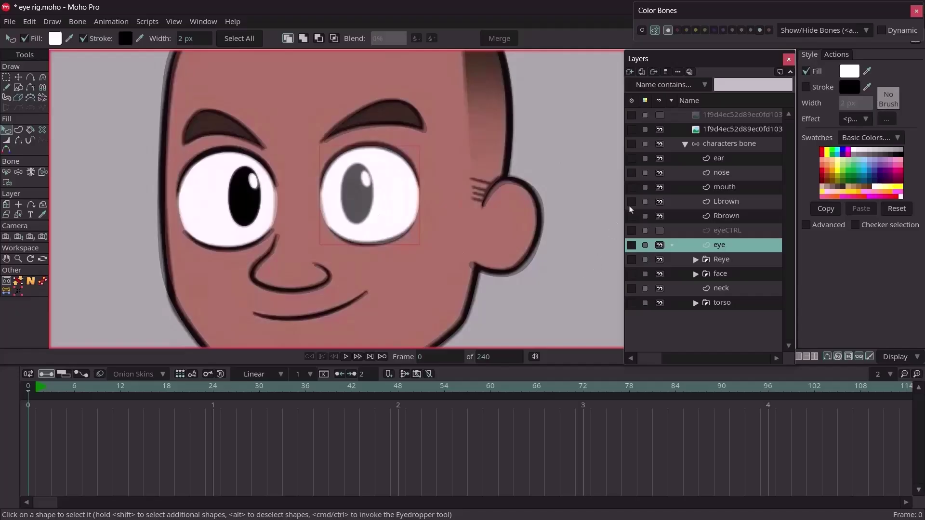
Step: Add a vector layer named "pupil" directly above the eye layer
left_click(629, 71)
left_click(679, 163)
key("BackSpace")
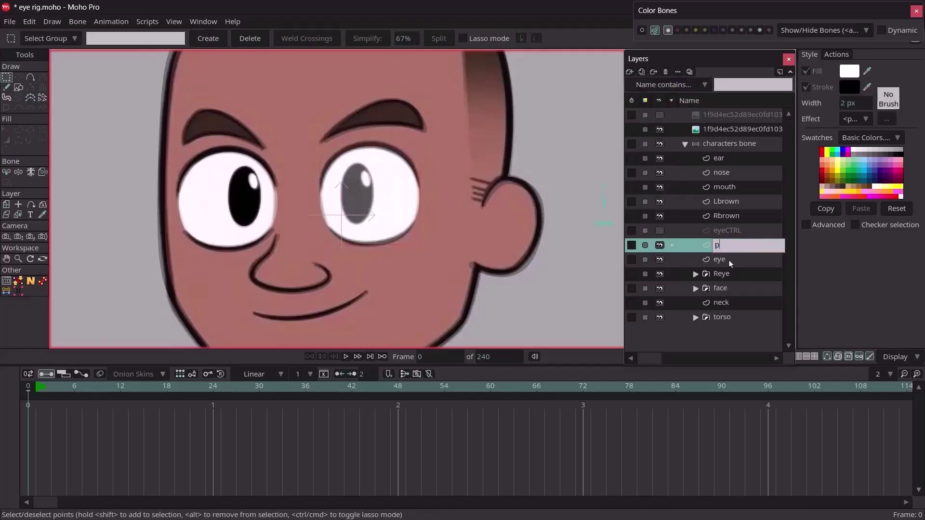
type("pupil")
key("Return")
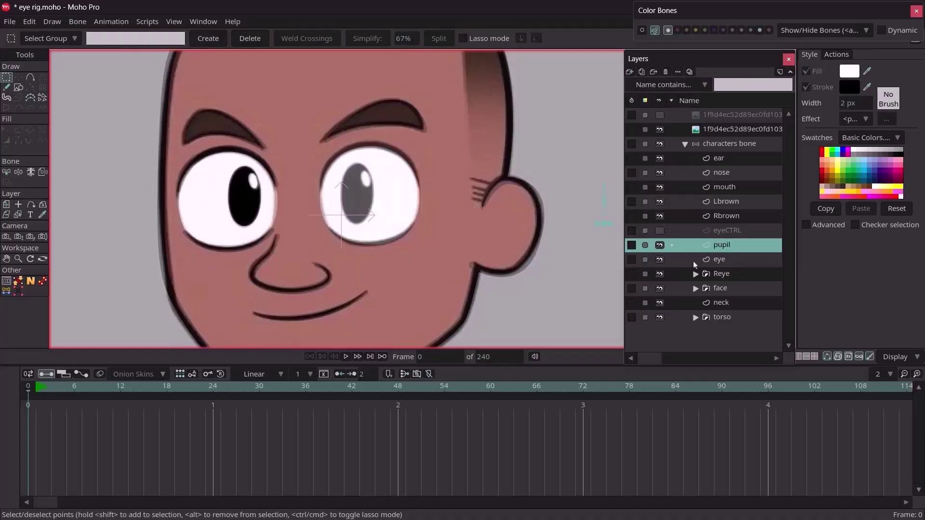
Step: Draw an ellipse on the pupil layer over the reference pupil and adjust its lowest point to fit the outline
key("e")
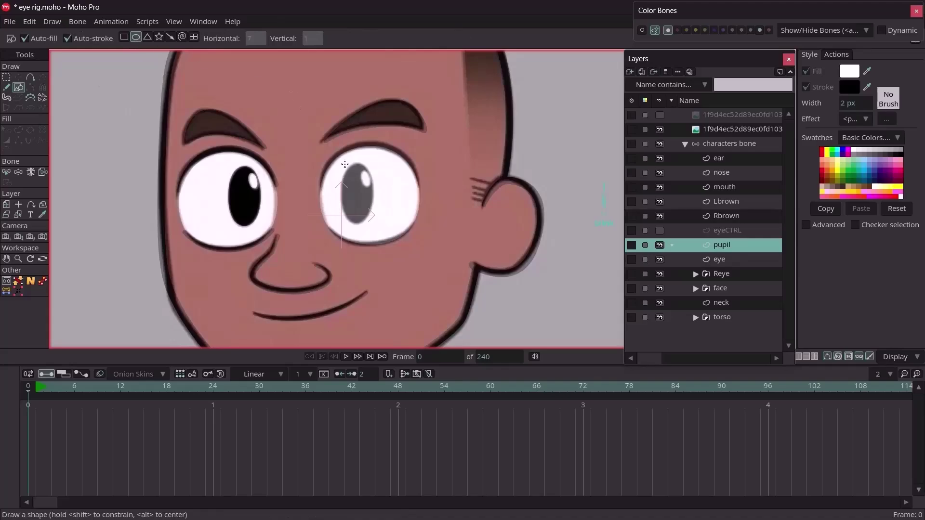
mouse_move(345, 165)
left_mouse_down()
mouse_move(361, 215)
mouse_move(374, 223)
mouse_move(372, 194)
mouse_move(346, 190)
left_mouse_up()
key("t")
left_click(361, 223)
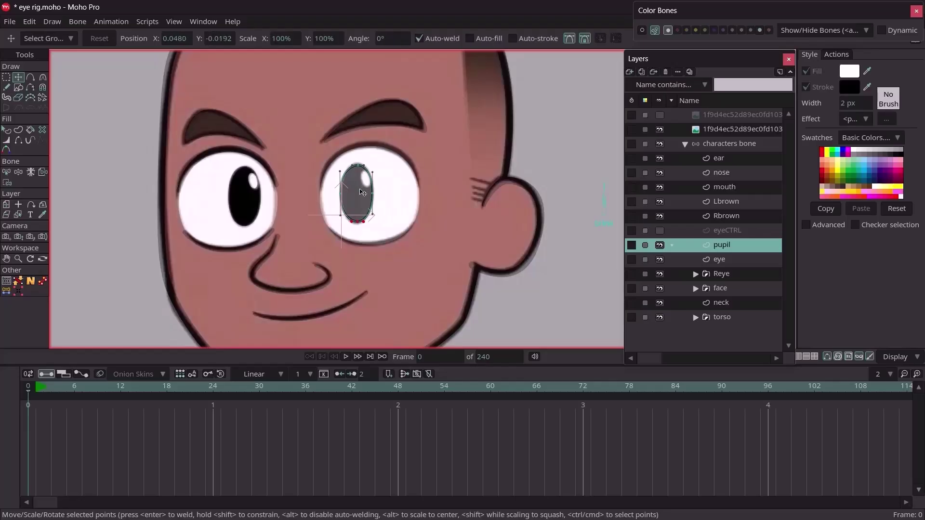
Step: Give the pupil ellipse a black fill and turn off its stroke
key("q")
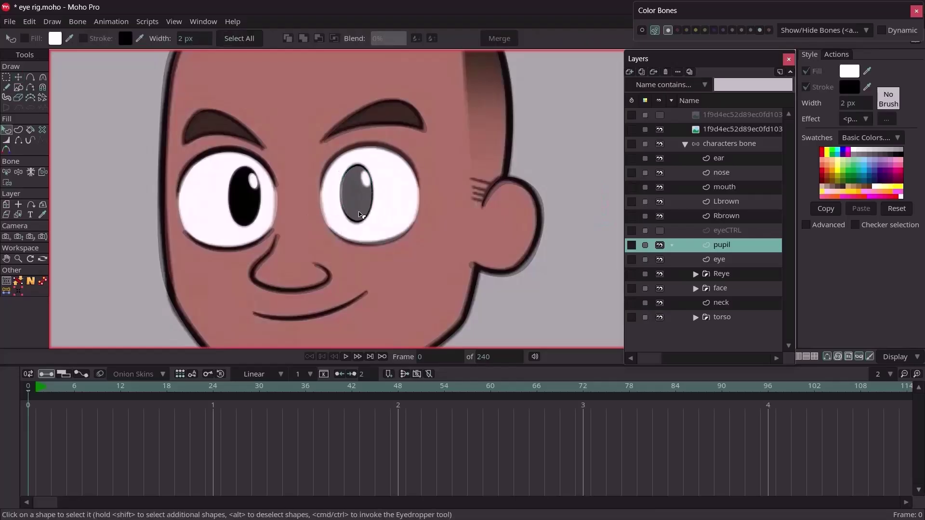
left_click(361, 208)
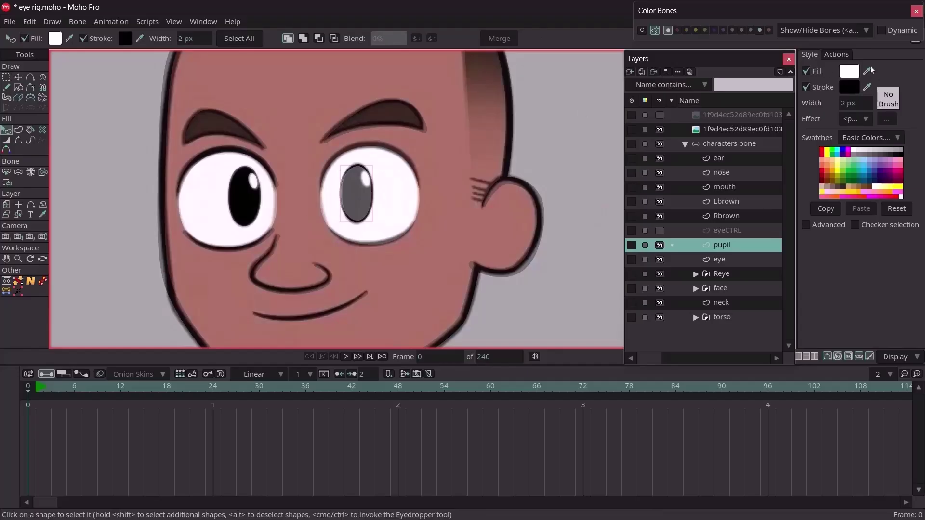
left_click_drag(867, 72, 849, 87)
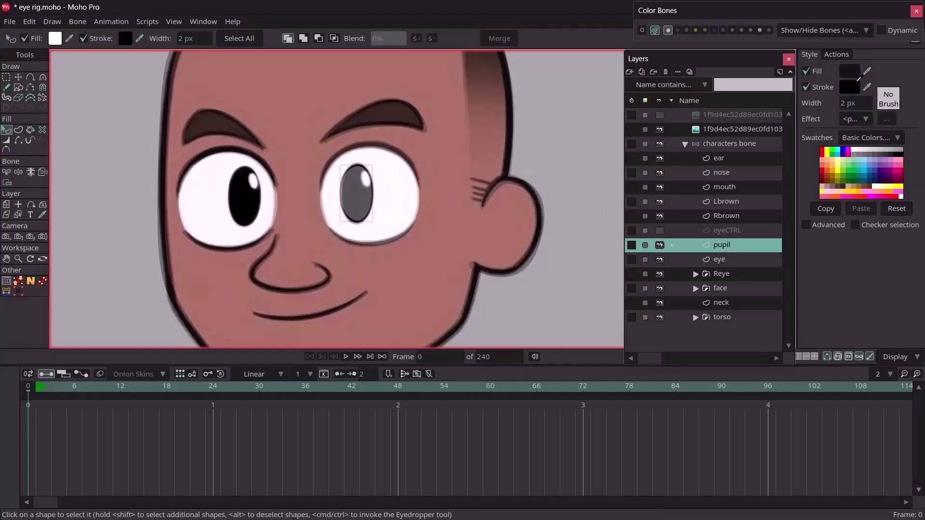
left_click(806, 88)
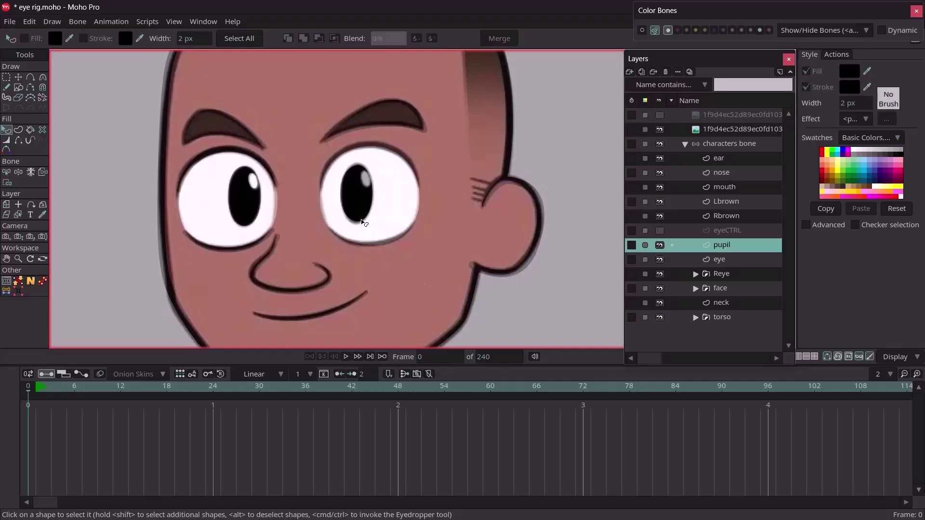
Step: Move the black pupil's bottom point slightly downward to refine its outline against the reference
scroll(354, 194, "up", 3)
scroll(354, 195, "up", 2)
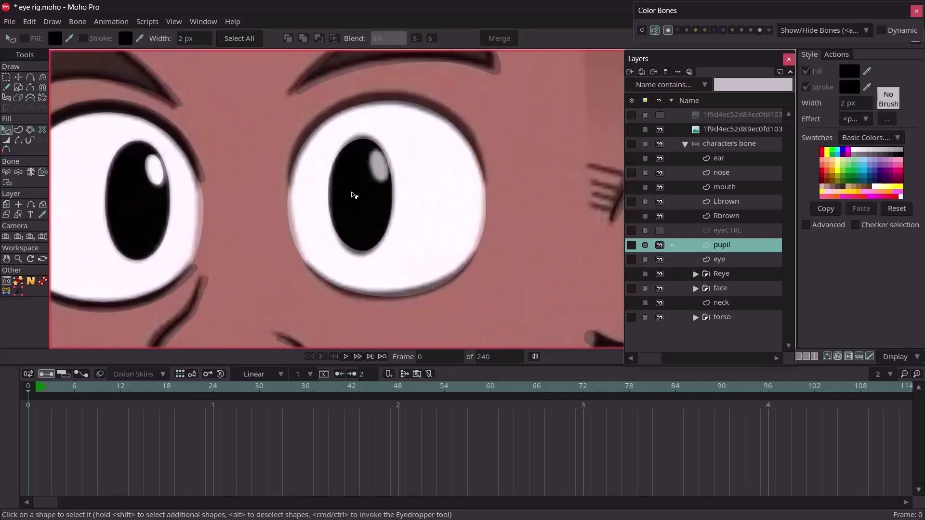
double_click(354, 195)
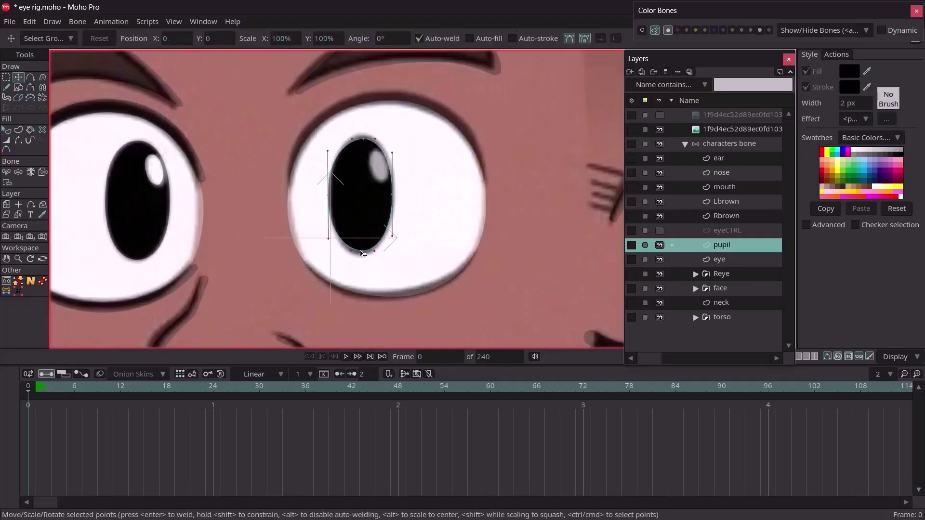
left_click_drag(363, 254, 367, 256)
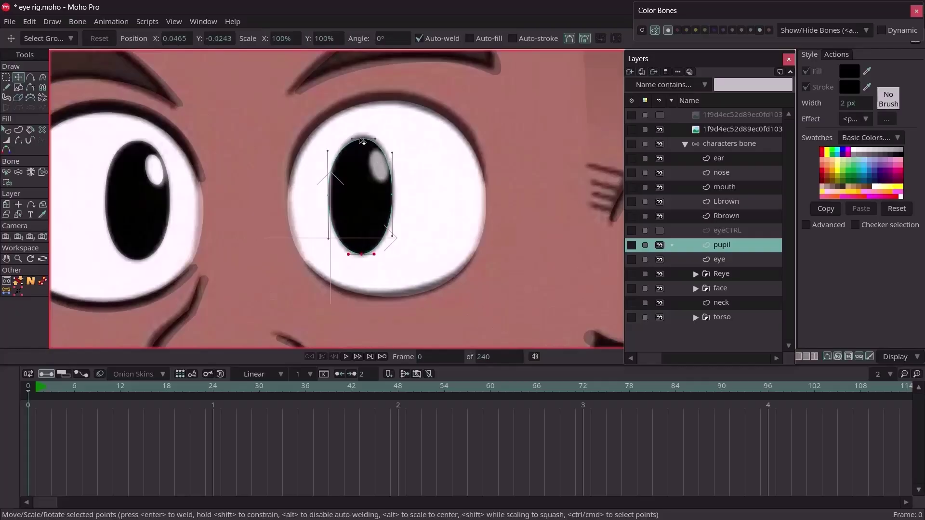
key("q")
Step: Draw a small ellipse over the reference highlight near the pupil's upper edge and adjust its points to fit
scroll(369, 144, "down", 1)
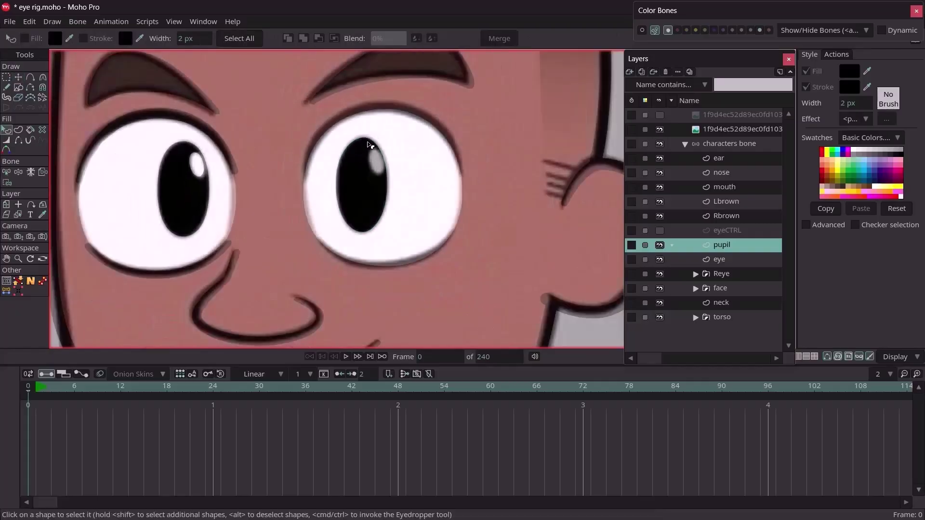
scroll(369, 145, "down", 1)
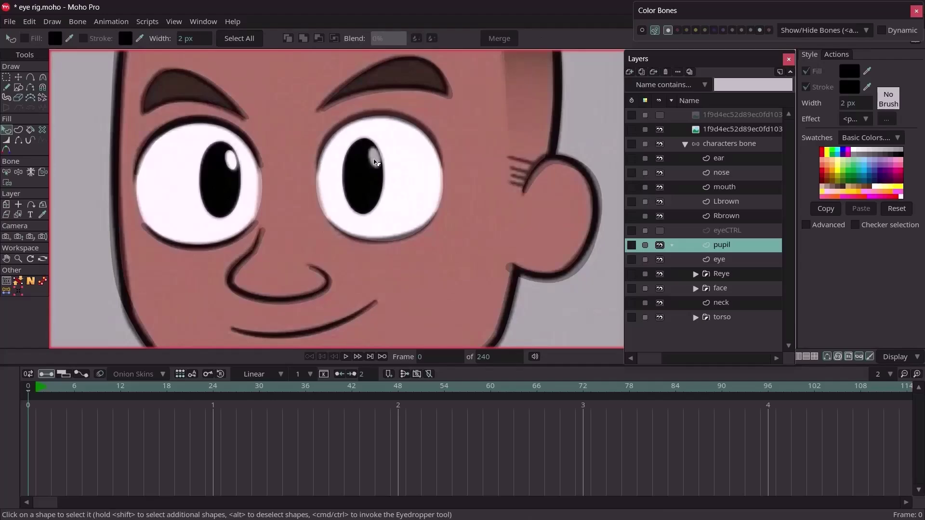
scroll(380, 165, "down", 1)
scroll(380, 166, "up", 3)
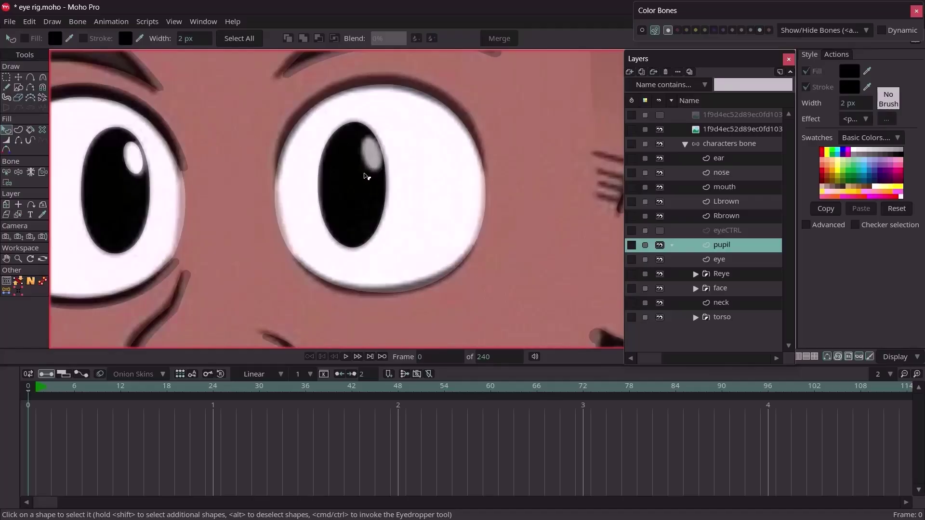
key("s")
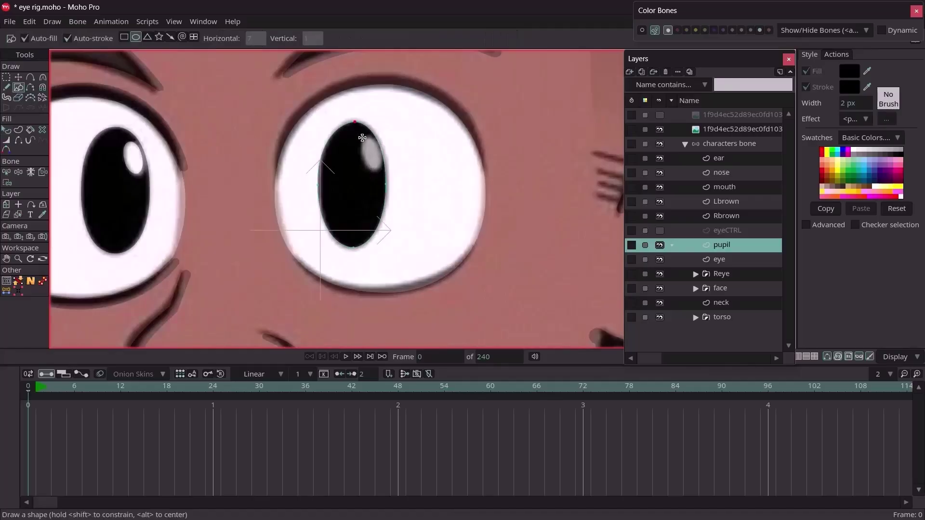
left_click_drag(362, 139, 387, 169)
key("t")
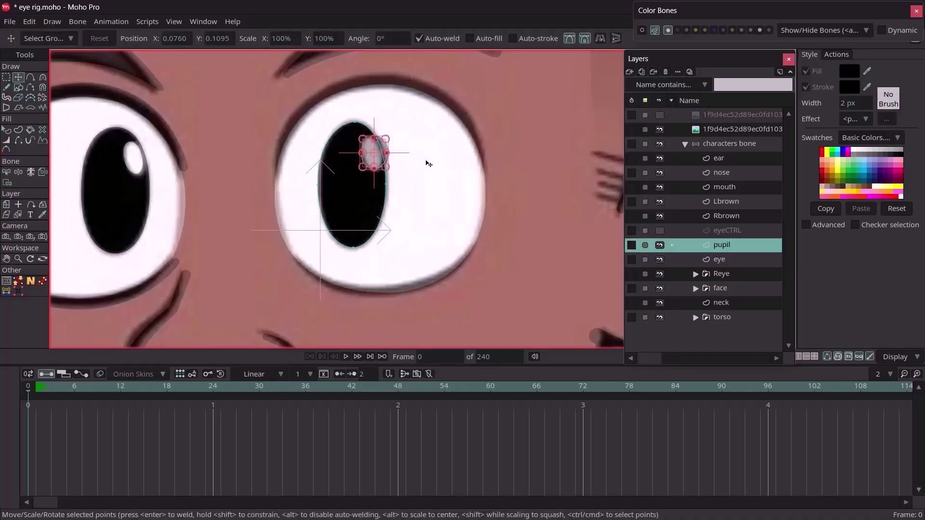
left_click(429, 164)
left_click(376, 143)
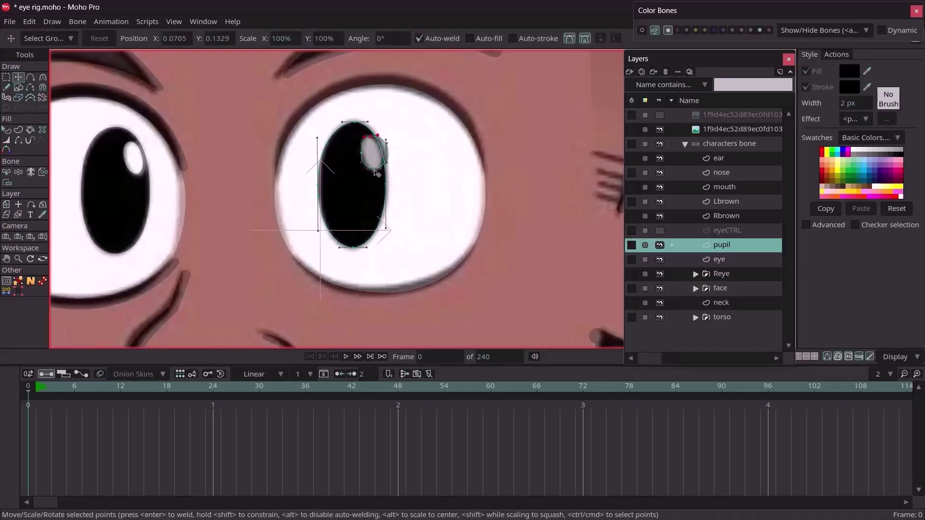
Step: Set the highlight's fill to white (FFFFFF) and turn off its stroke
key("q")
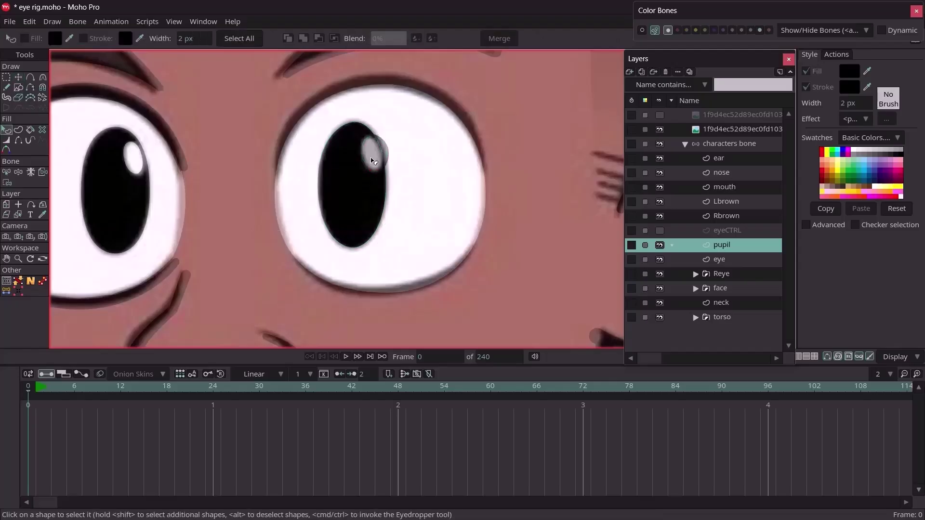
left_click(375, 159)
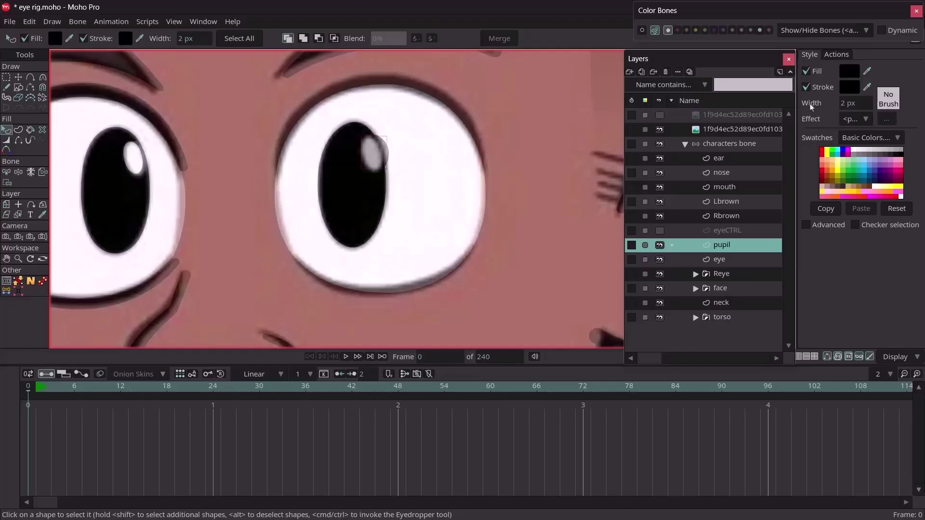
left_click(848, 74)
left_click(631, 109)
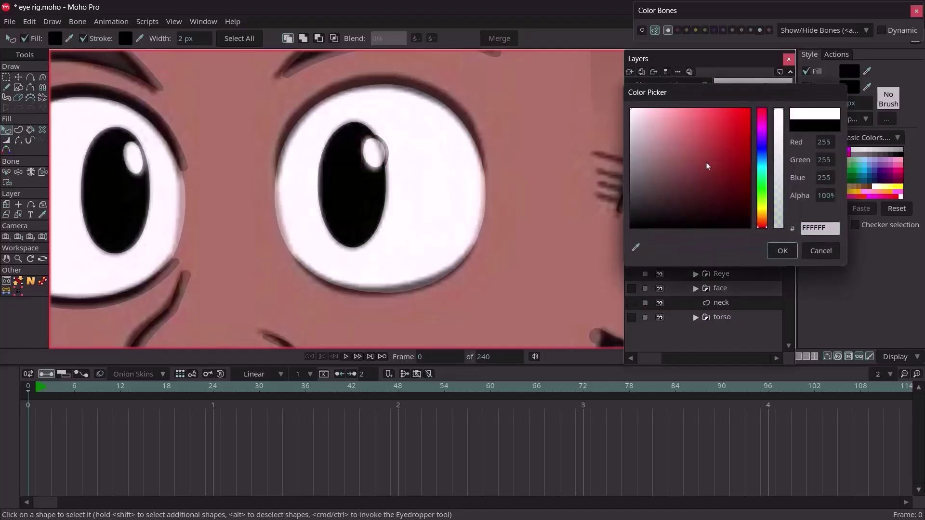
left_click(783, 250)
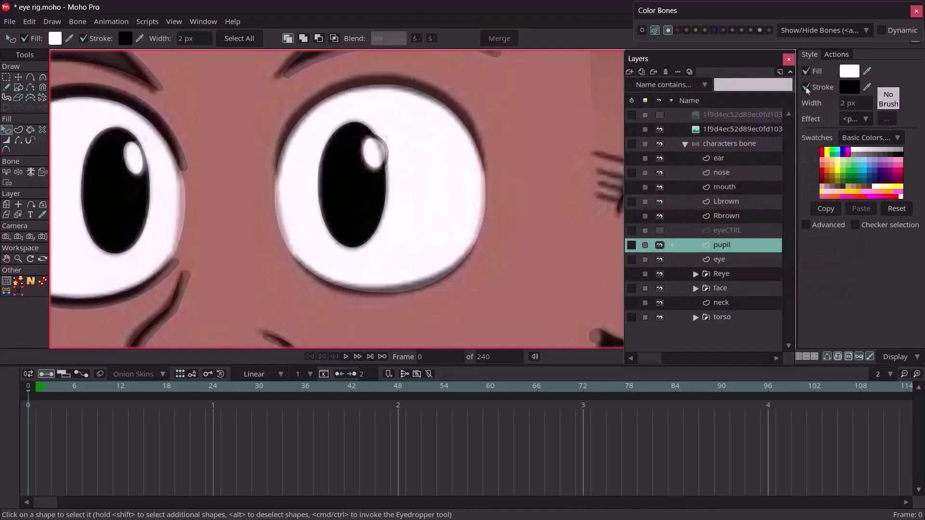
left_click(382, 98)
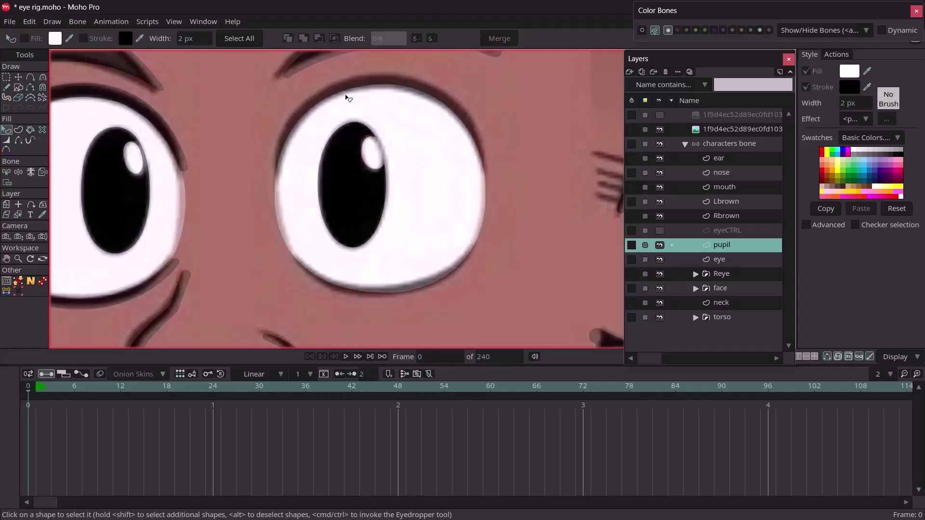
left_click(380, 157)
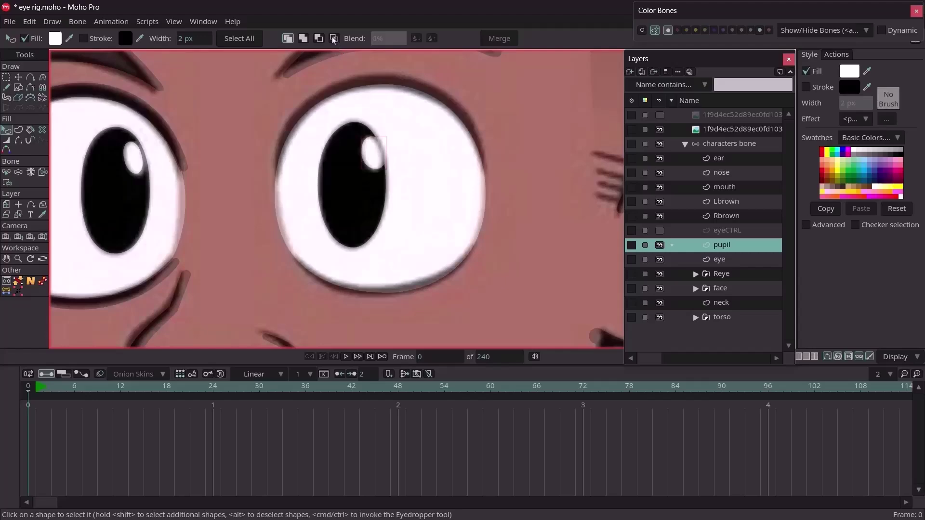
left_click(502, 103)
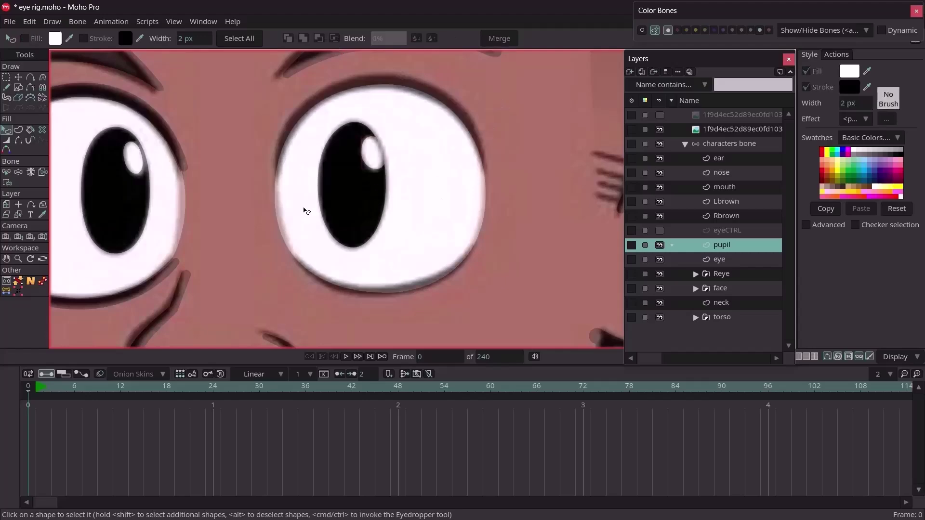
Step: Test-move the whole pupil with its highlight sideways past the edge of the eye white, and undo the move
scroll(305, 211, "down", 5)
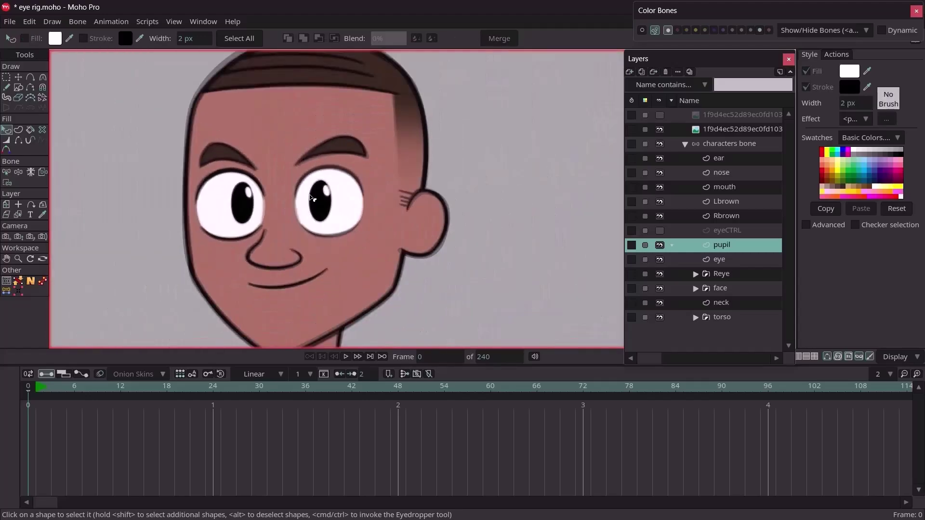
scroll(310, 197, "down", 1)
scroll(309, 197, "up", 4)
key("t")
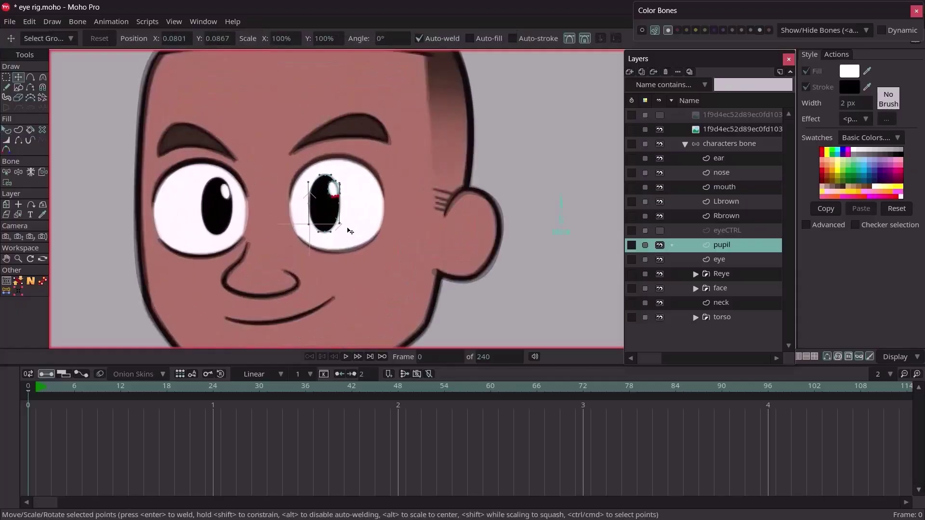
key("ctrl+a")
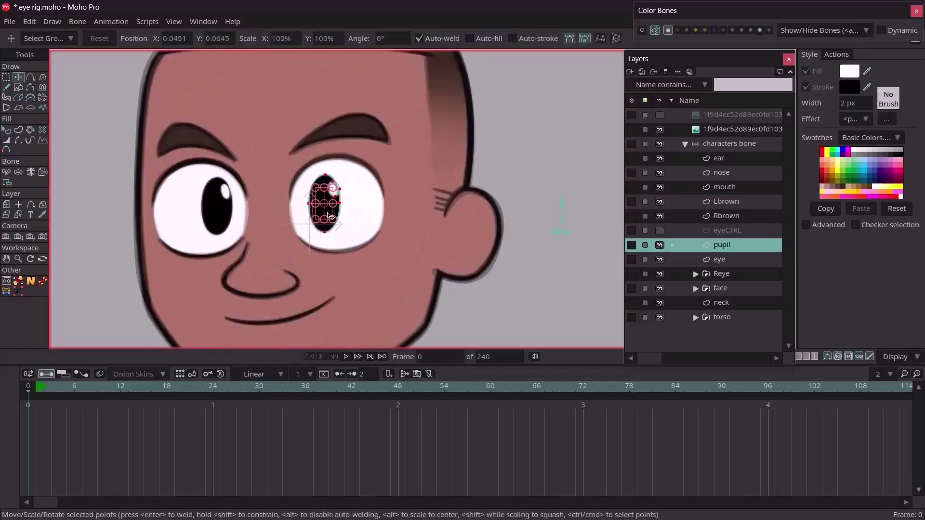
left_click_drag(328, 213, 296, 216)
key("Left")
key("Left")
key("Right")
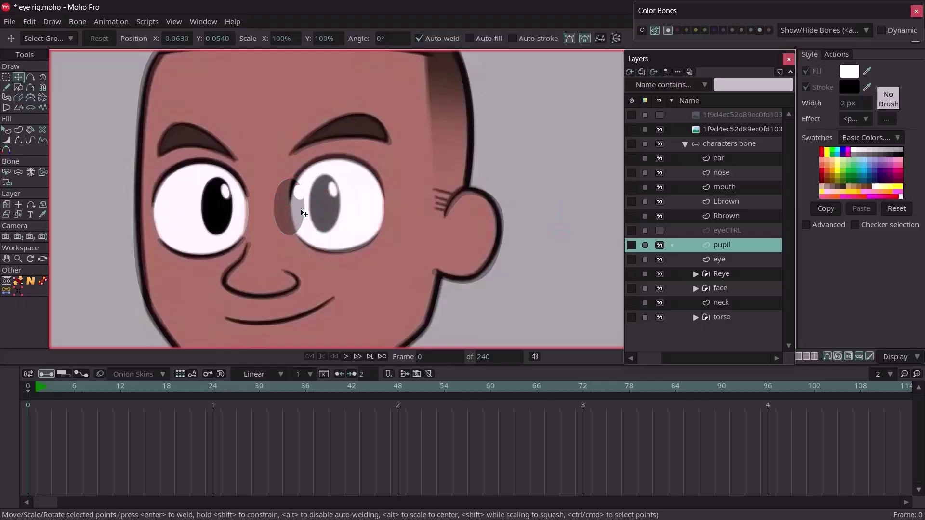
key("q")
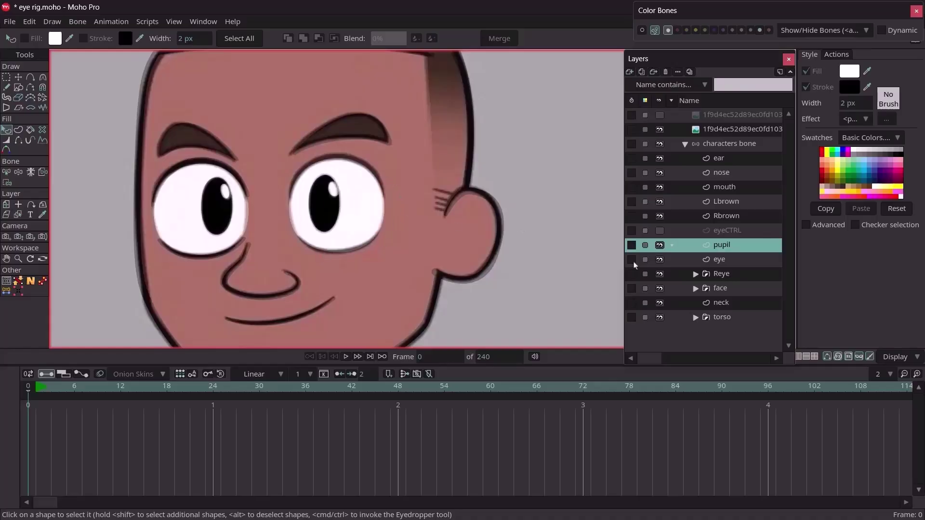
Step: Group the pupil and eye layers together and name the group "eye"
left_click(725, 263, "ctrl")
right_click(735, 261)
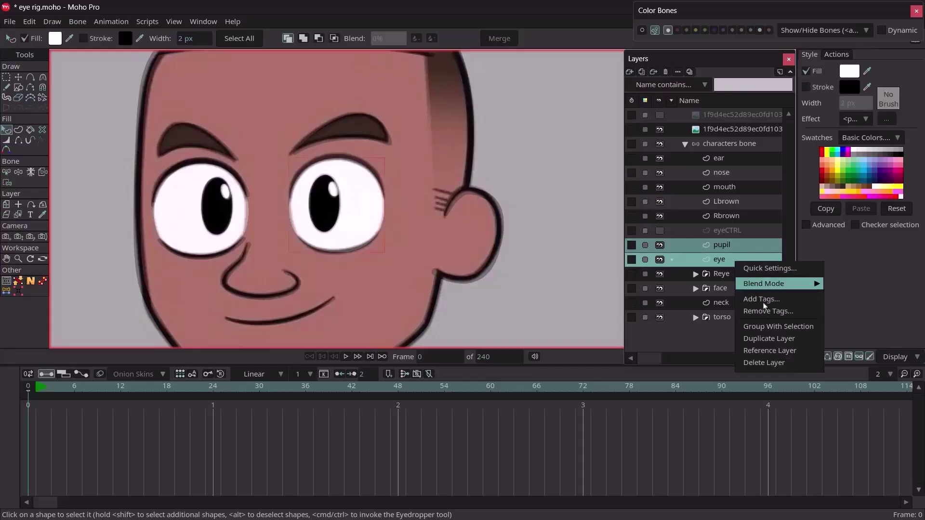
left_click(766, 331)
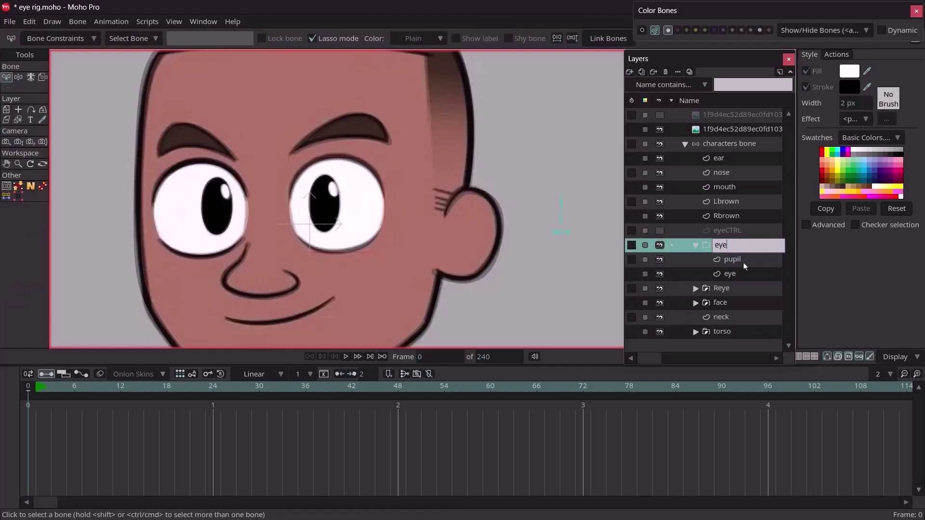
key("Return")
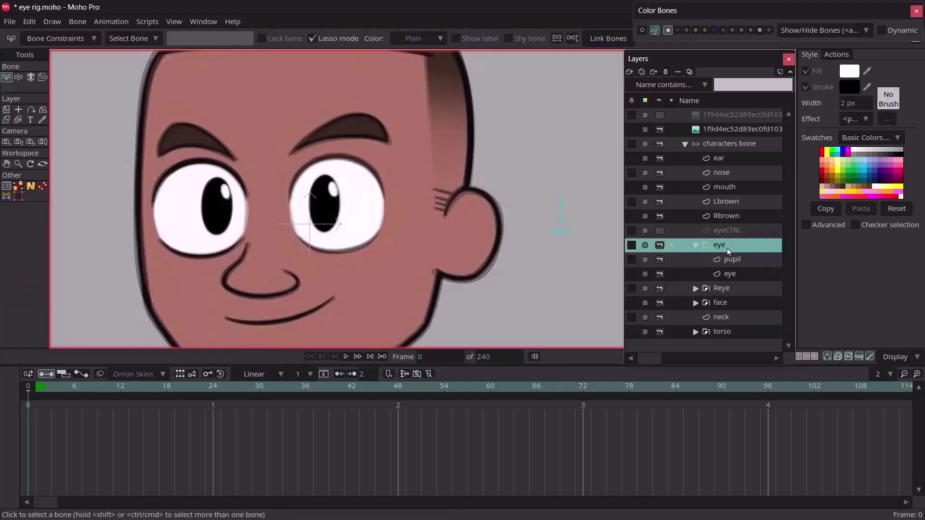
Step: Set the eye group's group mask to "Hide all" in its layer settings
double_click(727, 248)
left_click(725, 57)
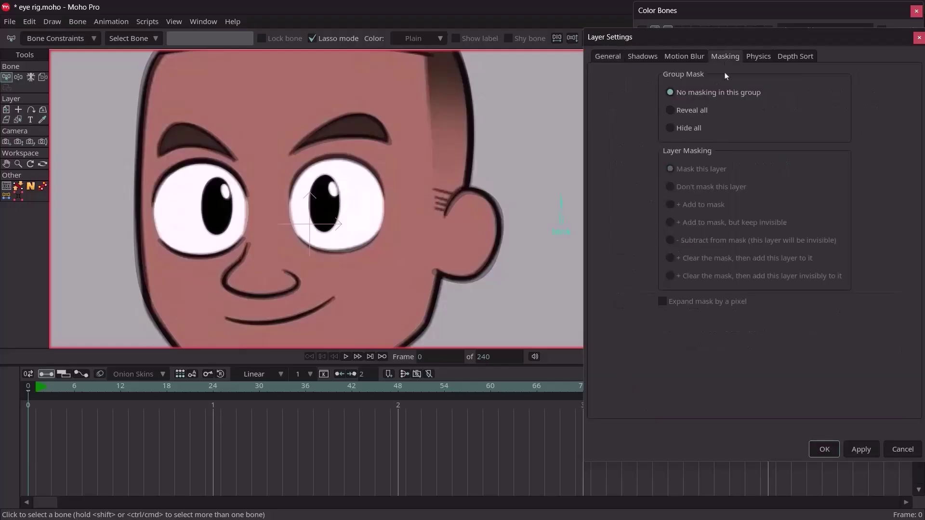
left_click(671, 128)
left_click(824, 449)
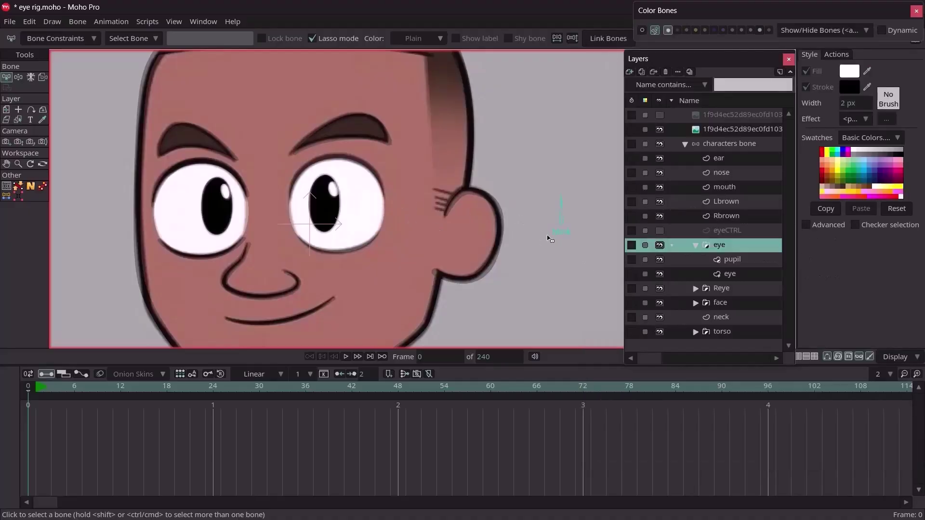
Step: Test the mask by moving the whole pupil within the eye group, and restore its position
left_click(733, 260)
key("t")
mouse_move(328, 210)
left_mouse_down()
mouse_move(301, 212)
mouse_move(305, 225)
mouse_move(371, 236)
mouse_move(343, 193)
mouse_move(316, 231)
mouse_move(357, 241)
mouse_move(348, 212)
left_mouse_up()
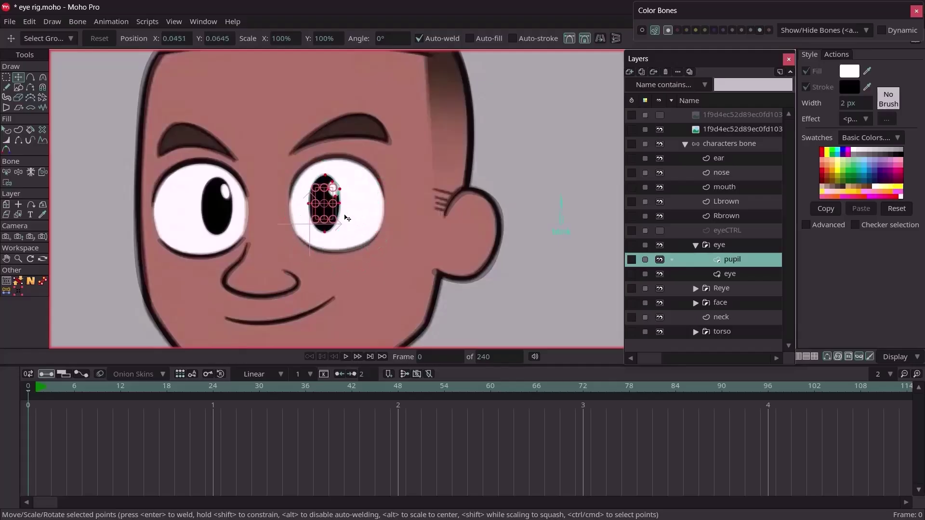
key("q")
Step: Collapse the eye group in the layer list
scroll(345, 219, "down", 3)
scroll(344, 220, "up", 5)
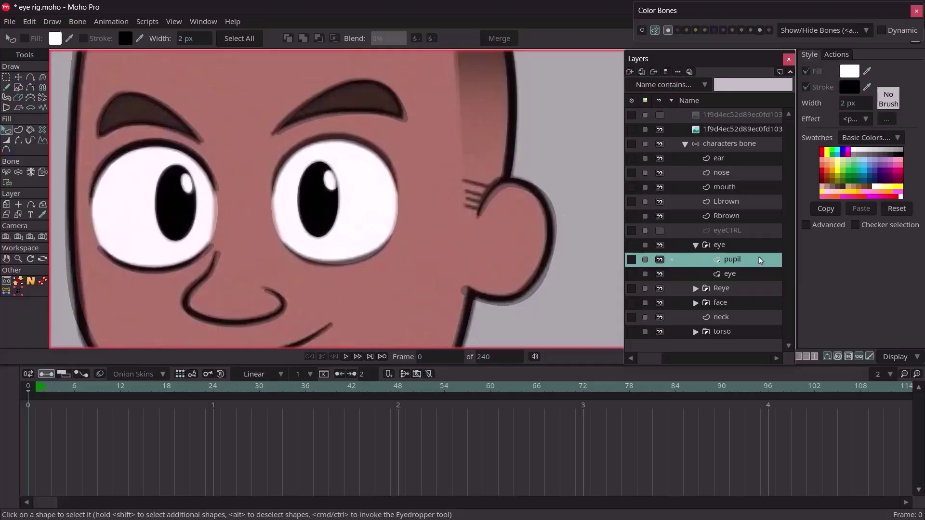
left_click(695, 246)
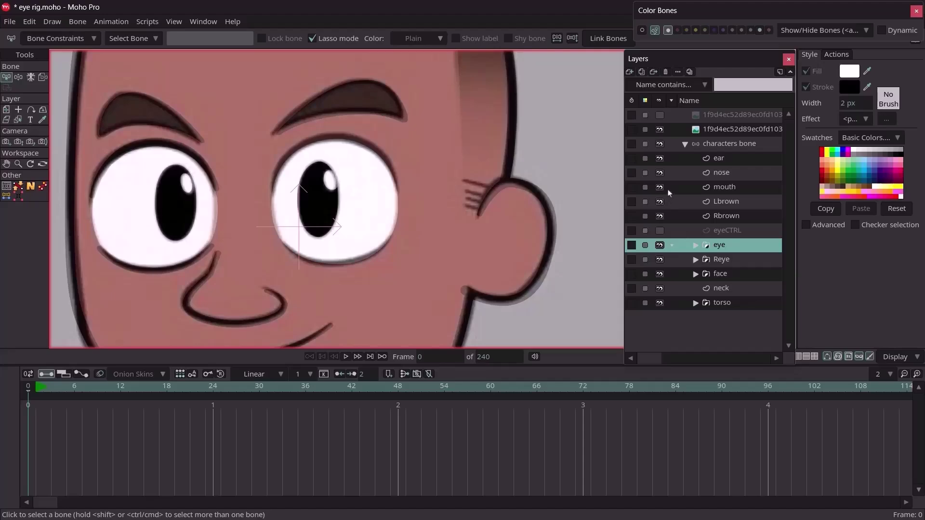
Step: Create a vector layer named "mask" and place it directly beneath the eye group
left_click(630, 74)
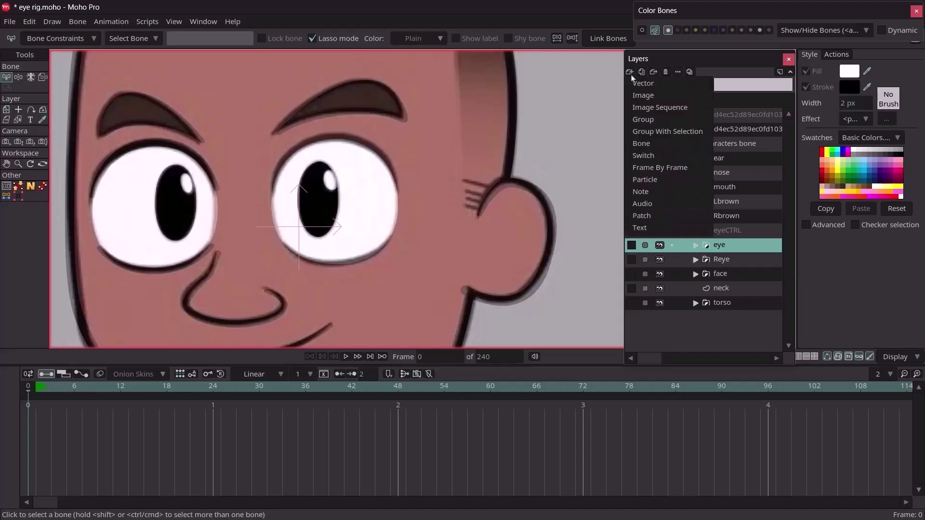
left_click(637, 85)
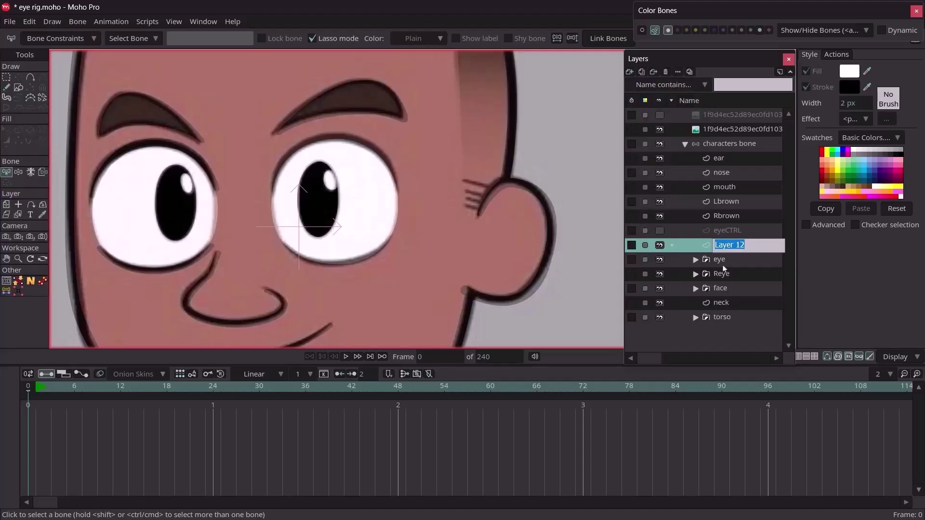
key("BackSpace")
type("mask")
key("Return")
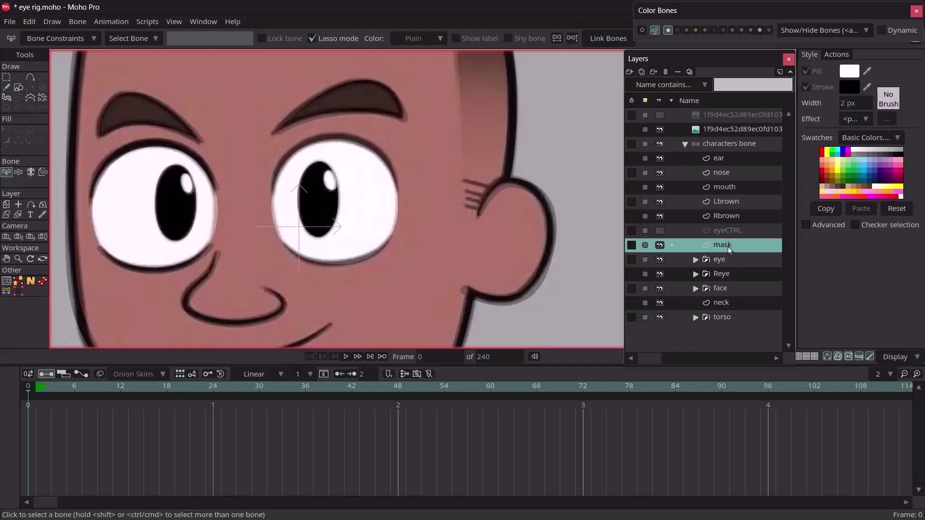
left_click_drag(729, 249, 727, 271)
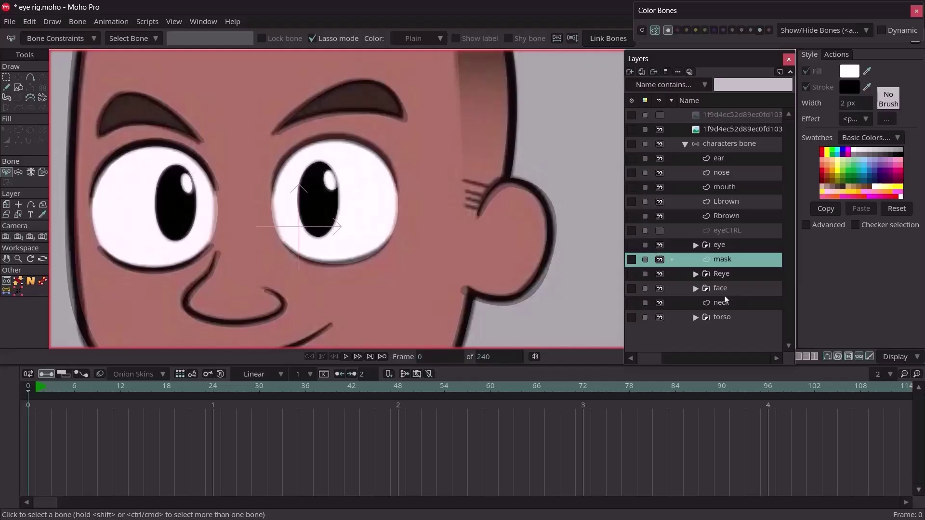
Step: Draw two wide rectangles on the mask layer, one across the eye's upper part and one across its lower part
key("e")
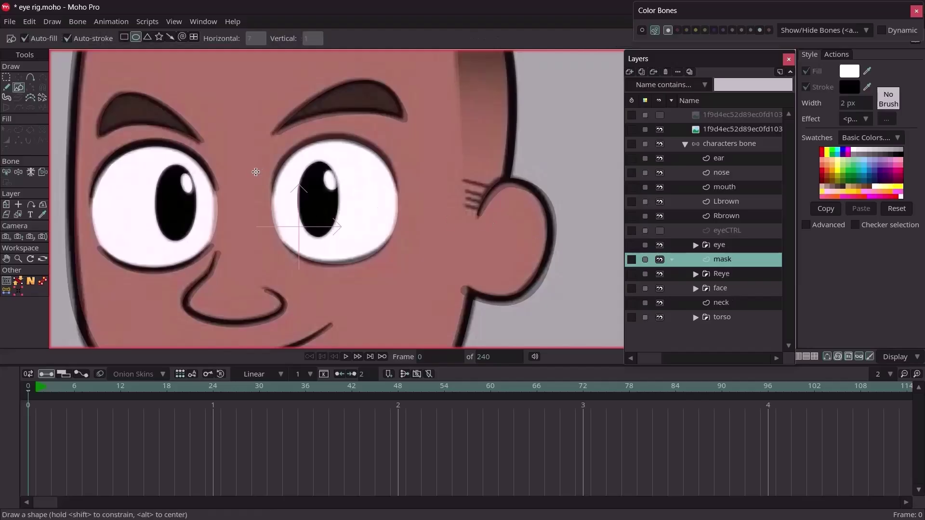
left_click(124, 39)
mouse_move(259, 122)
left_mouse_down()
mouse_move(322, 162)
mouse_move(412, 179)
left_mouse_up()
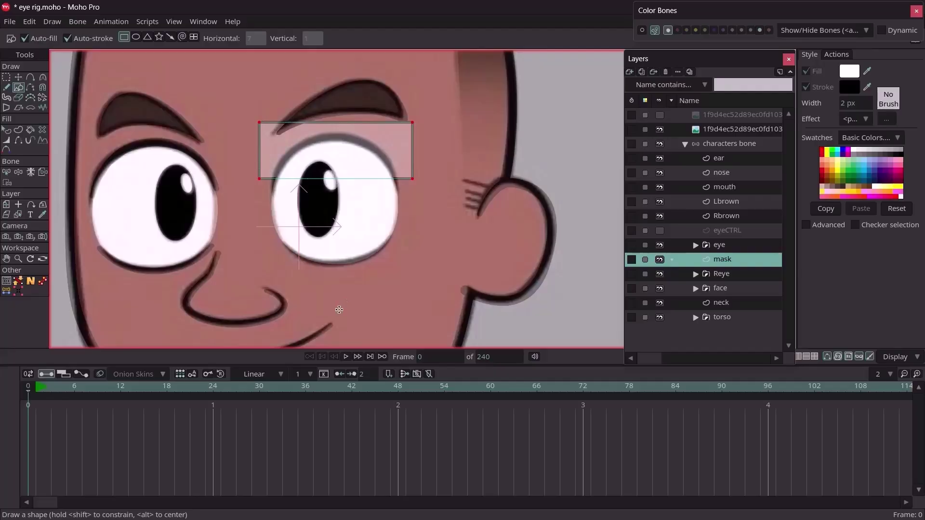
left_click_drag(259, 235, 414, 293)
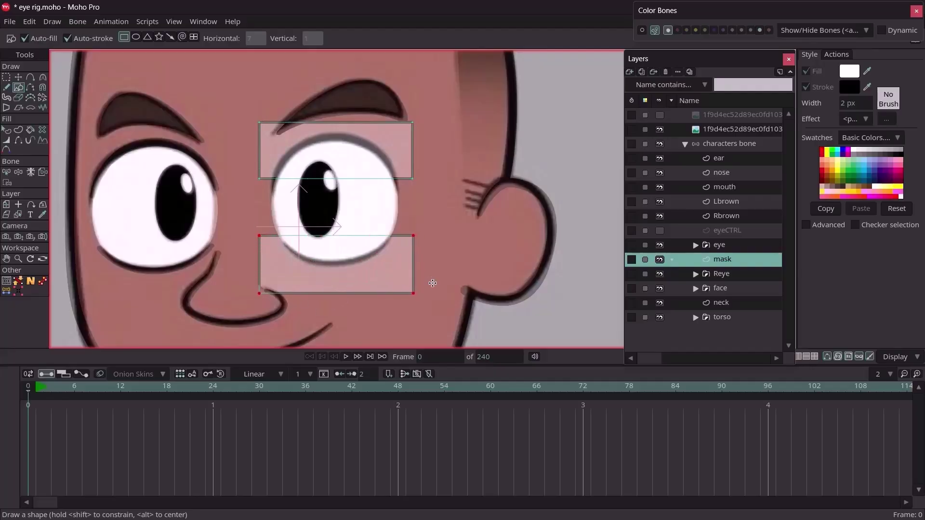
Step: Pull the upper rectangle's lower corners onto the eye's edges, then add a midpoint and curve that edge along the upper eye outline
key("t")
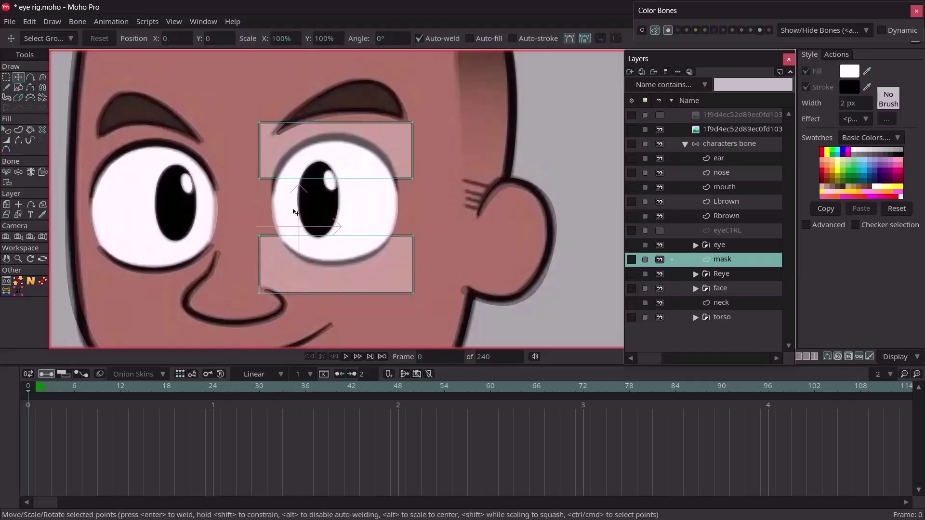
left_click_drag(260, 181, 272, 194)
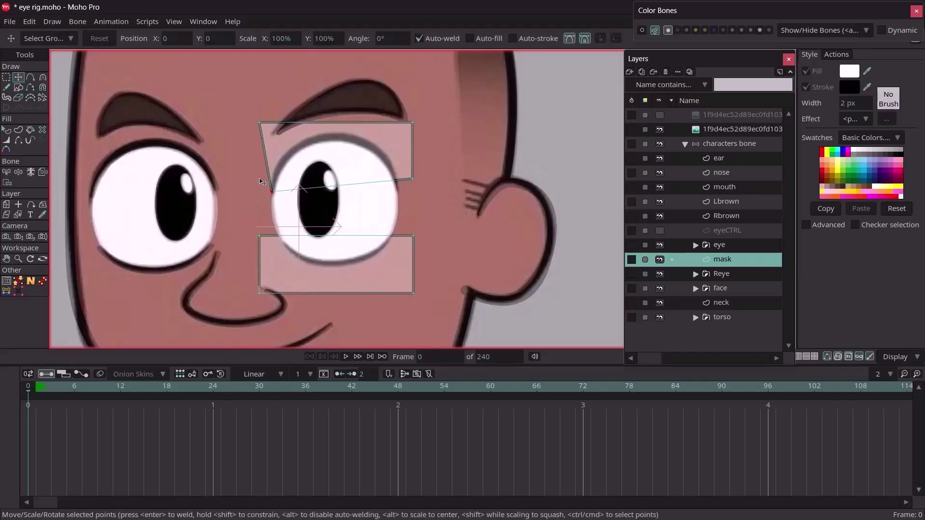
left_click_drag(416, 181, 401, 189)
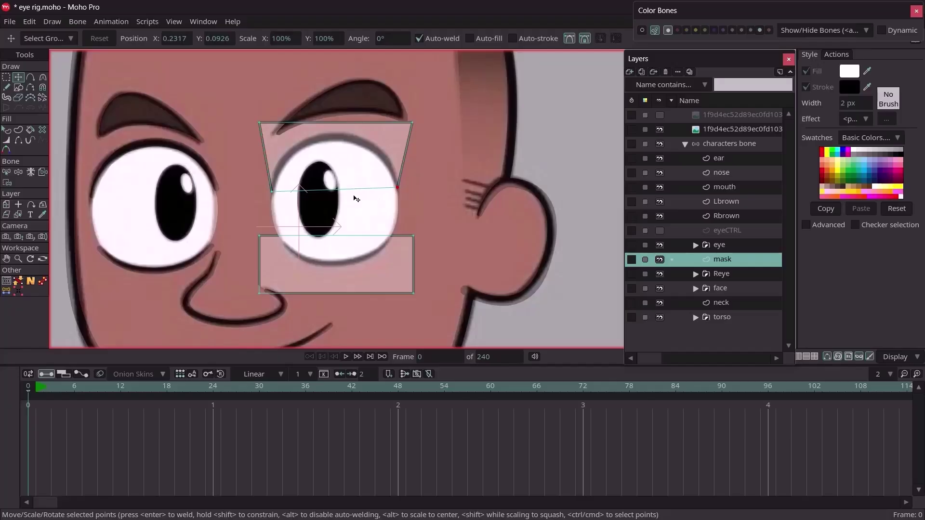
key("a")
left_click(334, 188)
mouse_move(335, 187)
left_mouse_down()
mouse_move(335, 134)
mouse_move(357, 139)
mouse_move(287, 151)
left_mouse_up()
key("c")
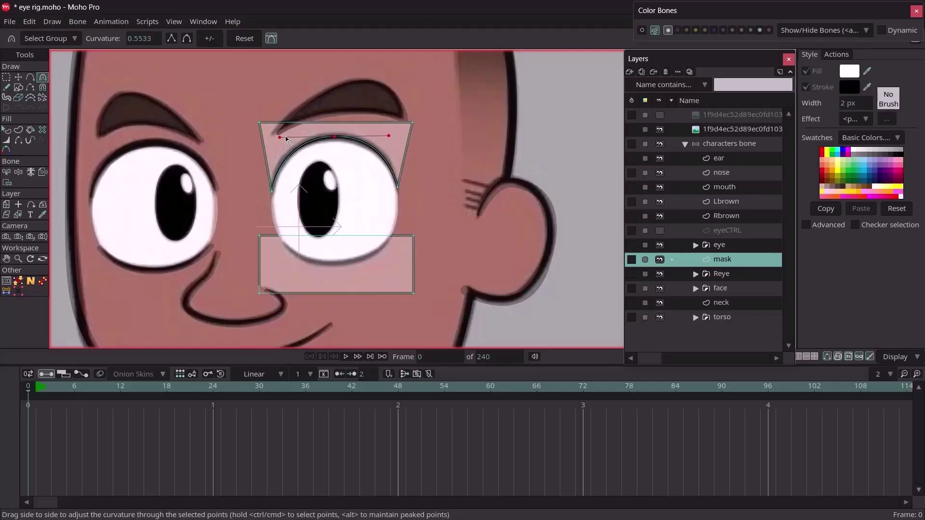
key("q")
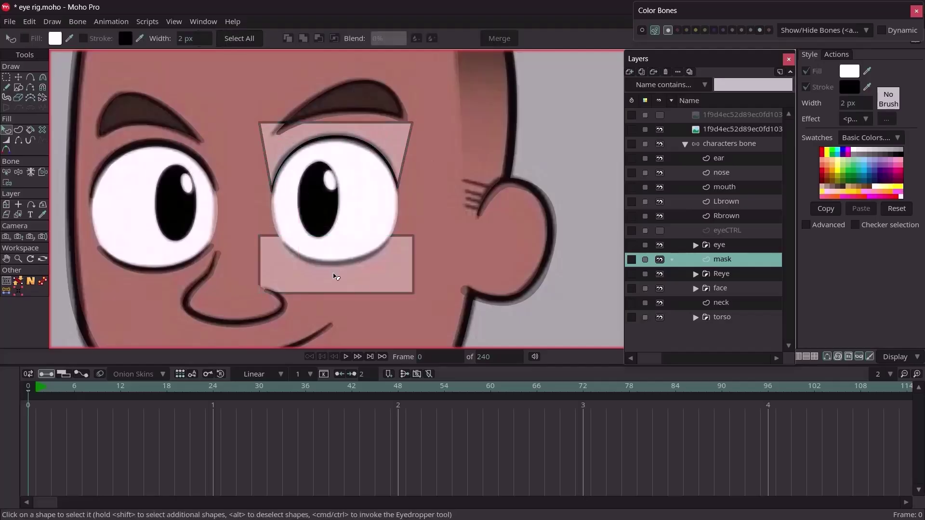
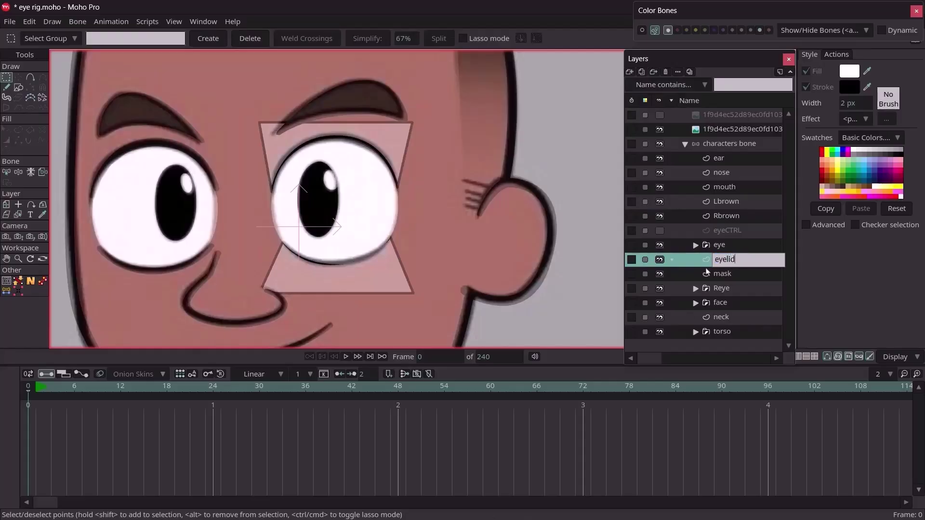
Step: Name the new copy of the mask layer "eyelid" and place it above the eye group
key("Return")
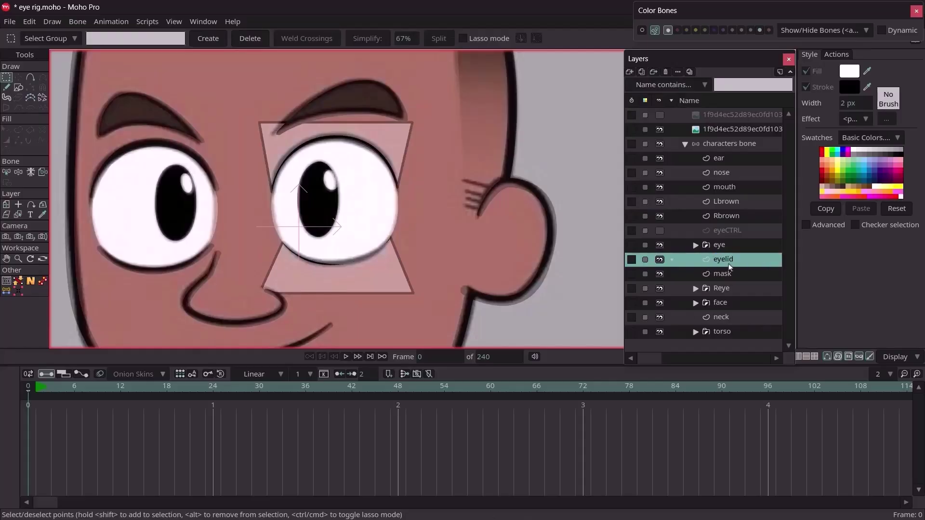
left_click_drag(730, 266, 725, 241)
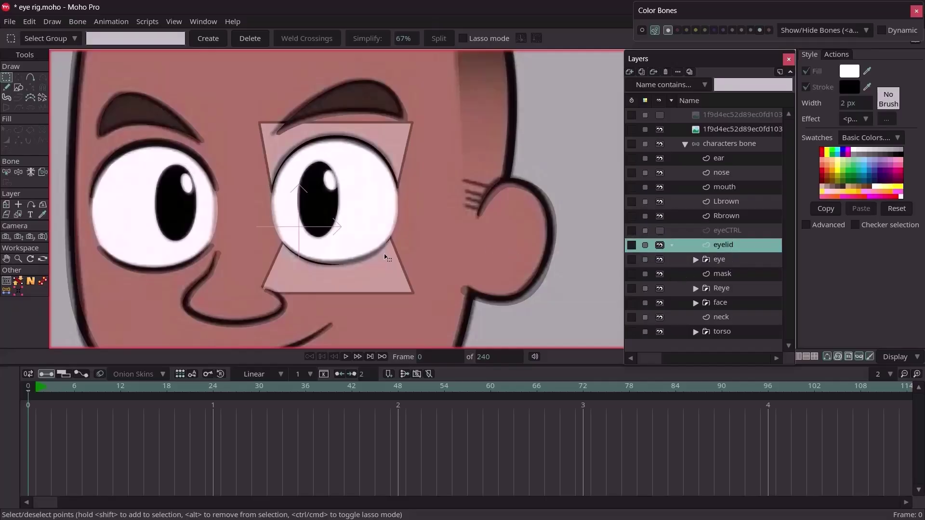
key("t")
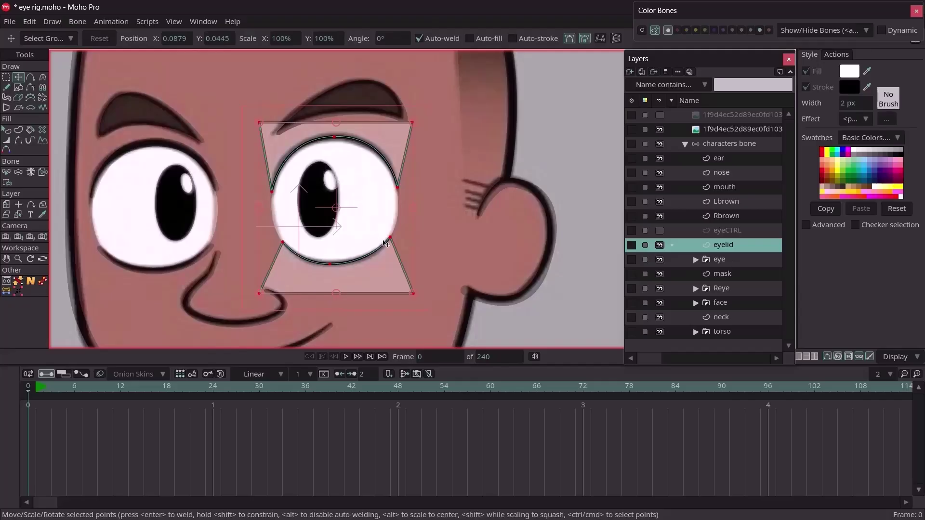
key("q")
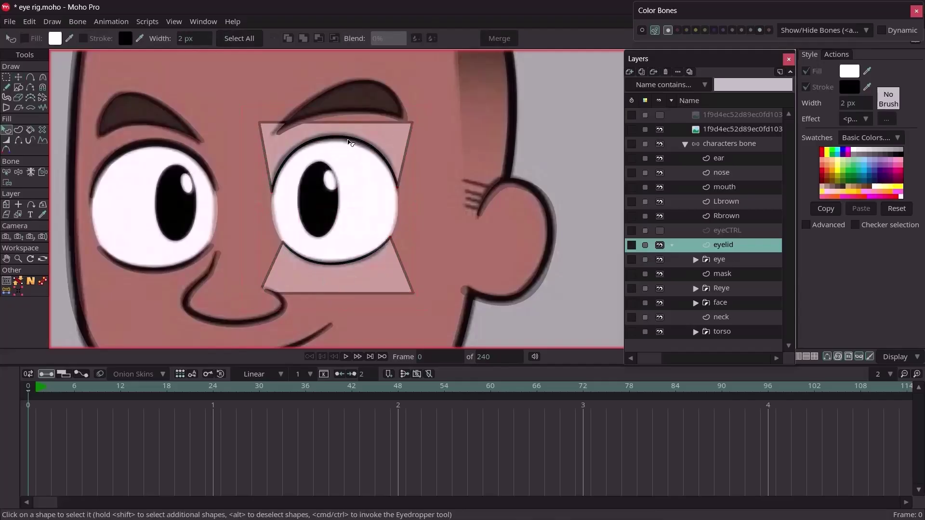
Step: Hide the mask layer and delete the straight segments of both eyelid shapes, keeping only the curved lines along the eye
left_click(659, 274)
scroll(356, 191, "up", 2)
scroll(404, 170, "up", 2)
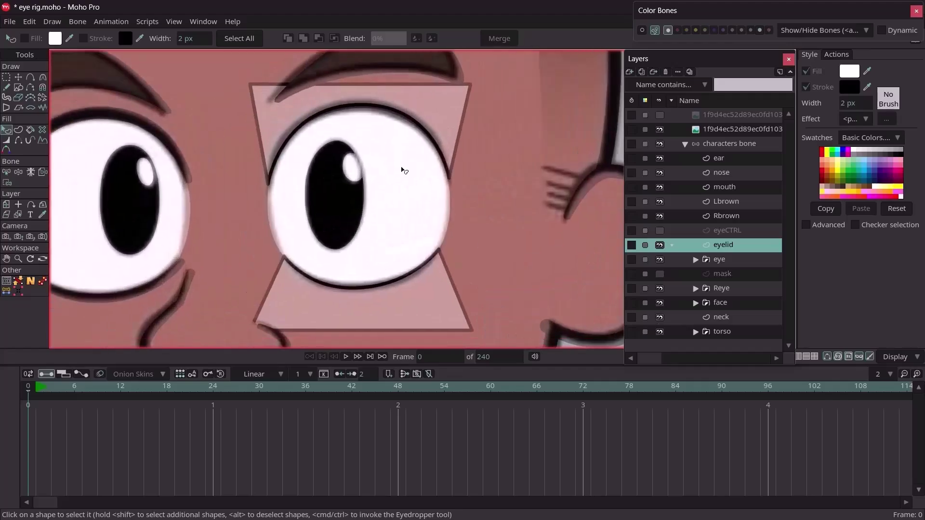
key("d")
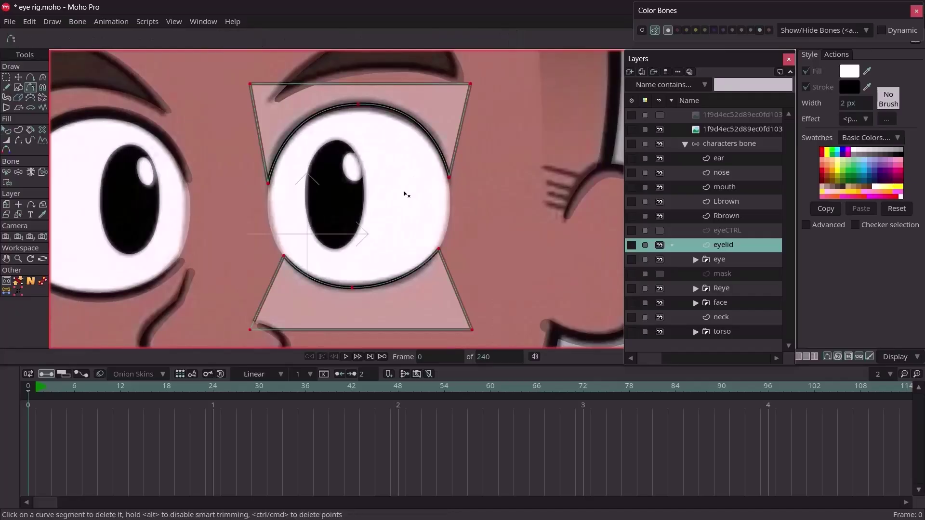
left_click(264, 284)
left_click(268, 322)
left_click(442, 275)
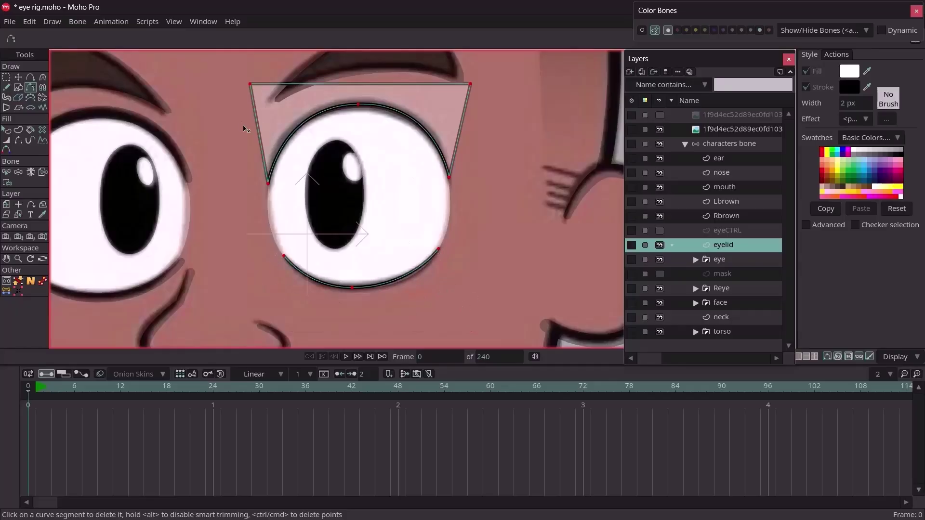
left_click(267, 113)
left_click(298, 91)
left_click(424, 91)
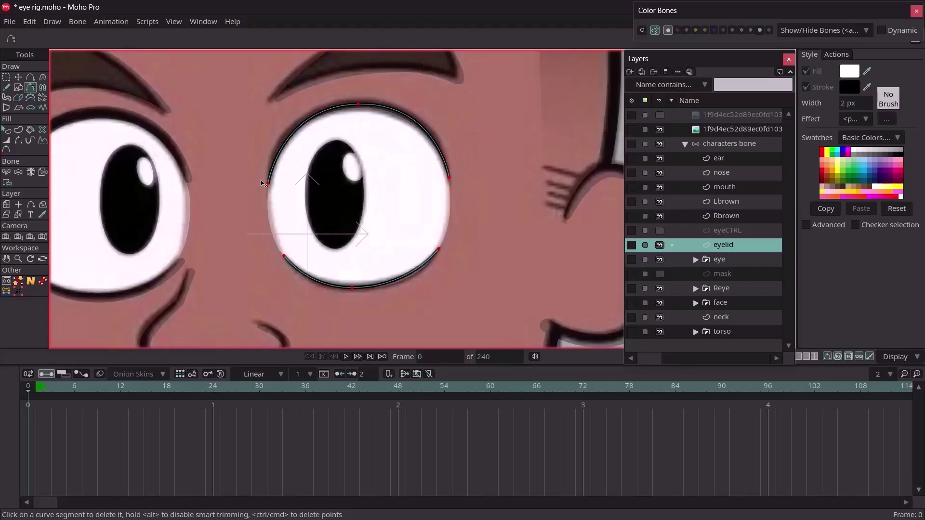
key("q")
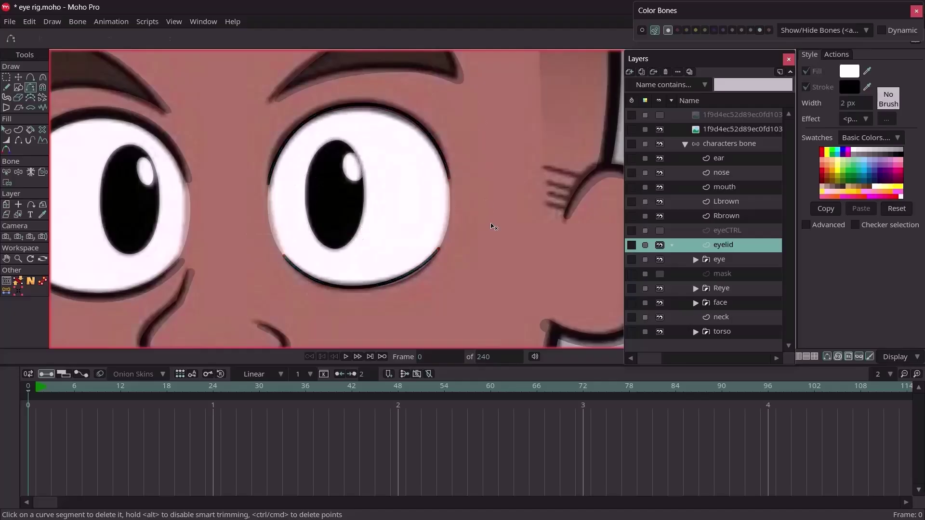
Step: Hide the reference image and thicken both eyelid lines to about three times their width, similar to the other eye's lines
scroll(439, 221, "down", 2)
scroll(439, 221, "down", 3)
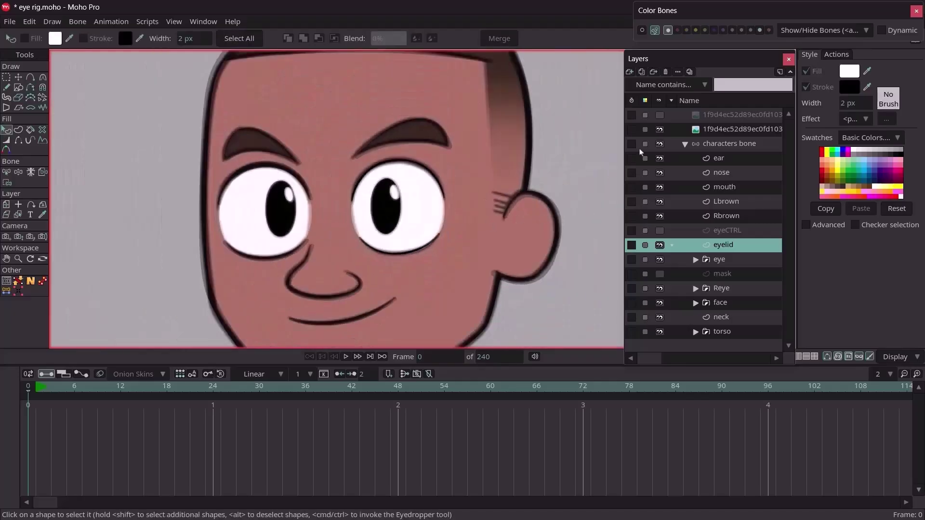
left_click(658, 130)
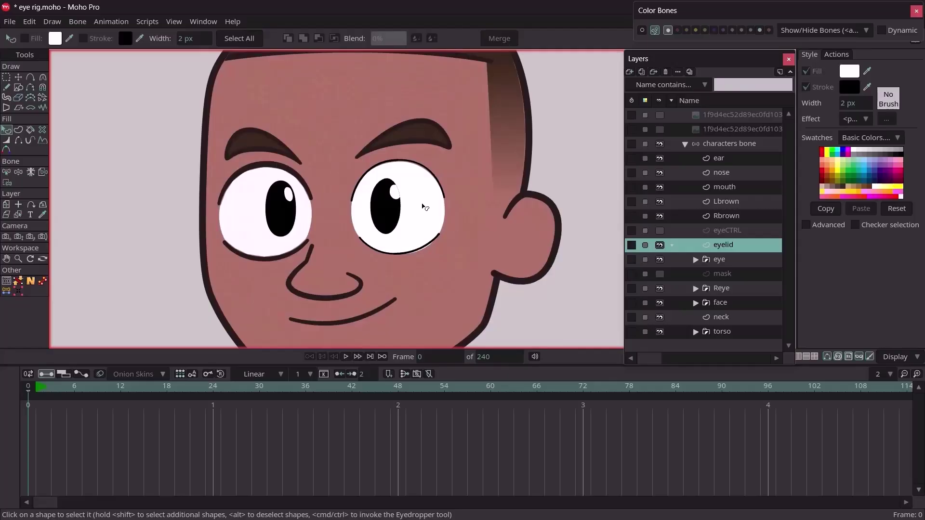
scroll(423, 207, "up", 2)
key("t")
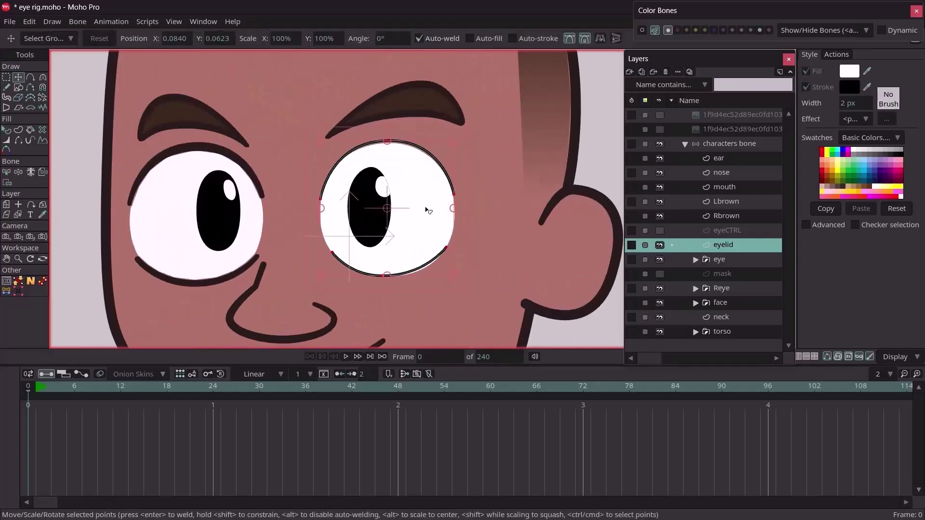
key("w")
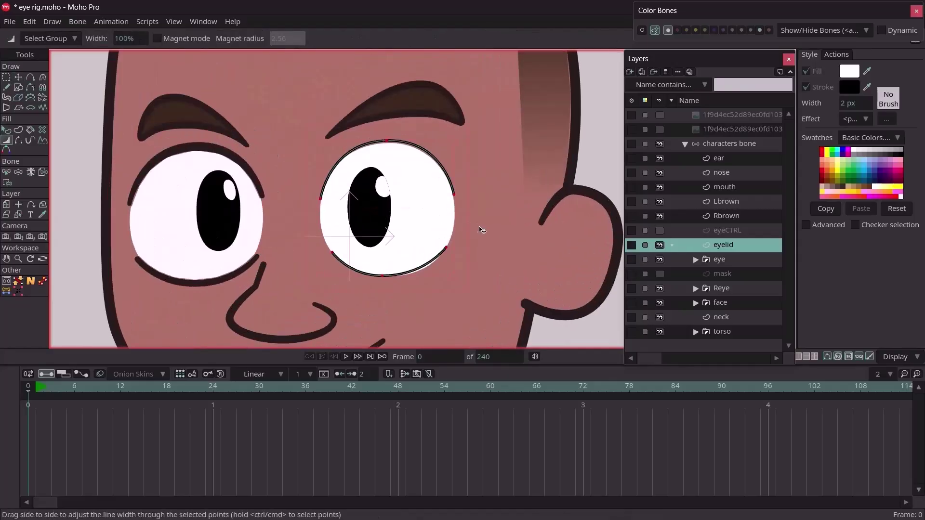
left_click_drag(478, 235, 477, 212)
key("q")
key("w")
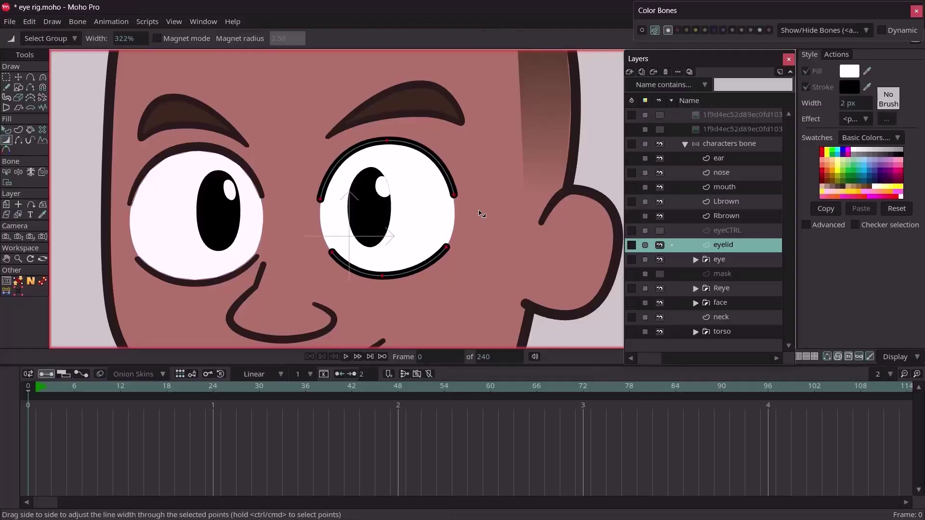
key("q")
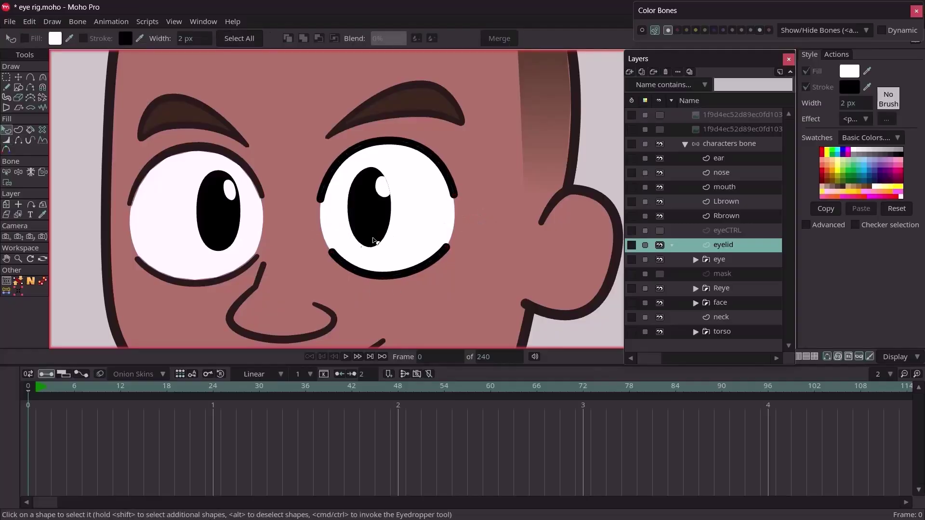
Step: Narrow the line width at all four end points of the upper and lower eyelid lines
left_click(381, 255)
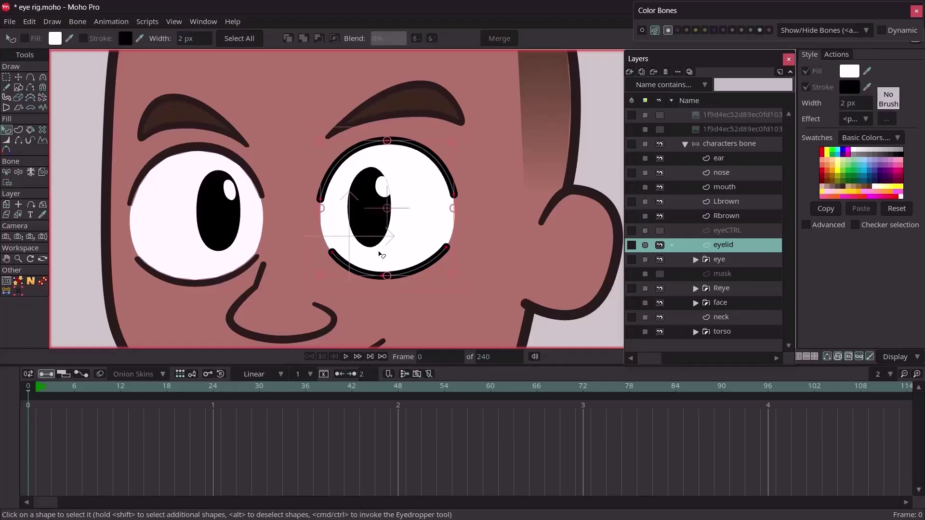
key("t")
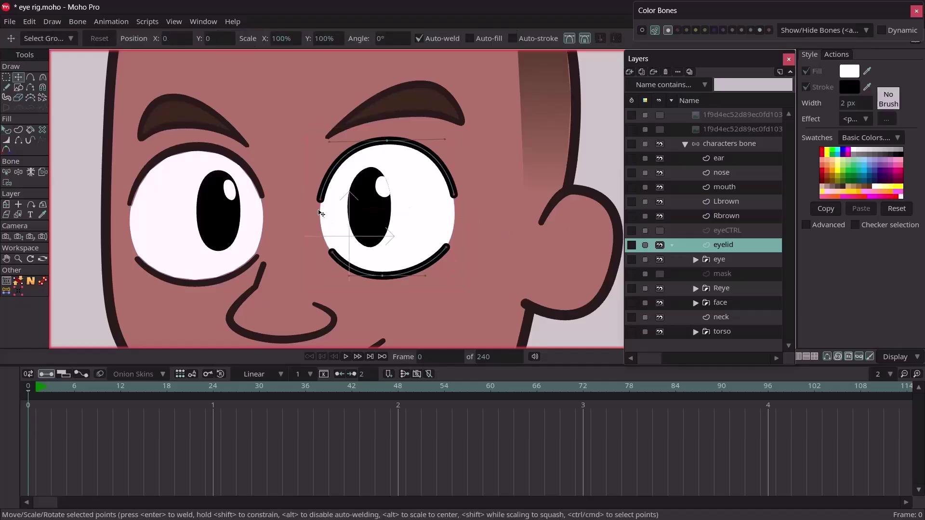
key("w")
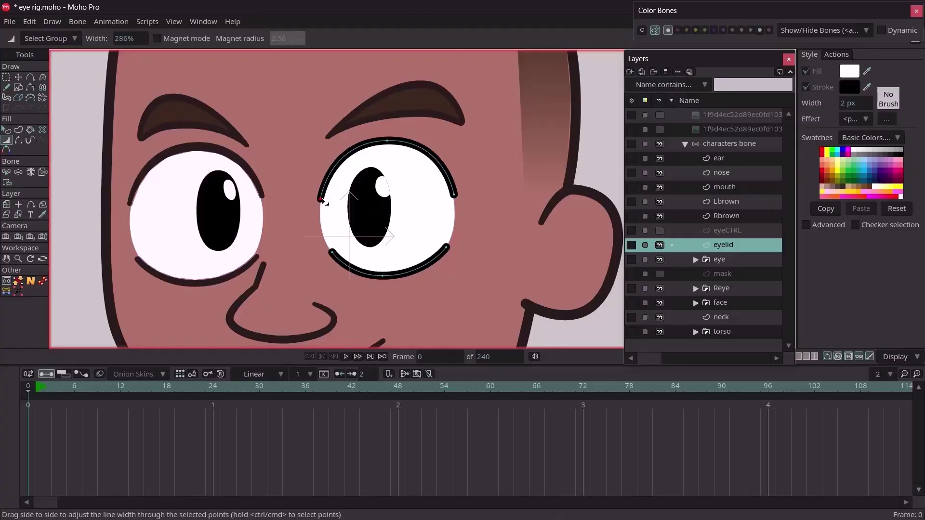
left_click_drag(323, 200, 322, 200)
left_click_drag(457, 194, 454, 195)
left_click_drag(448, 246, 446, 246)
left_click_drag(338, 257, 335, 255)
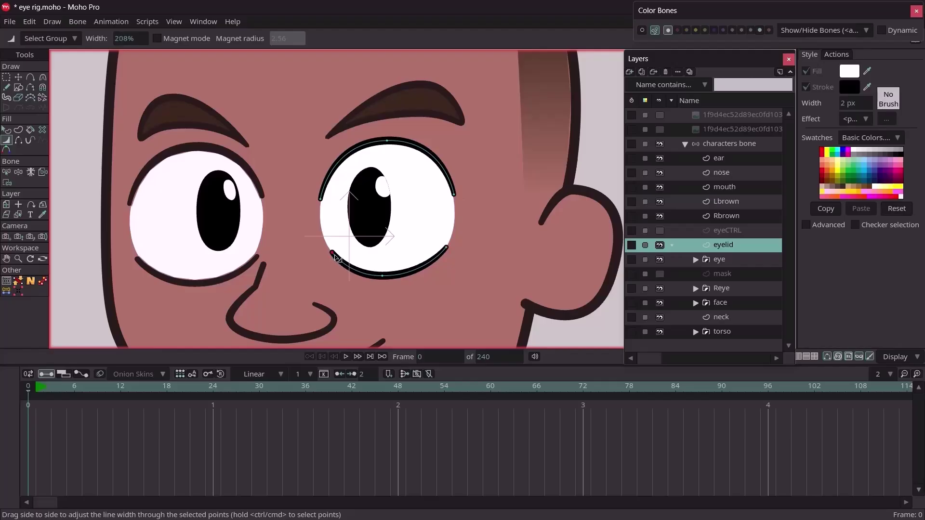
Step: Recolour the lower eyelid line's stroke by sampling the dark brown of the character's outline
key("q")
left_click(375, 278)
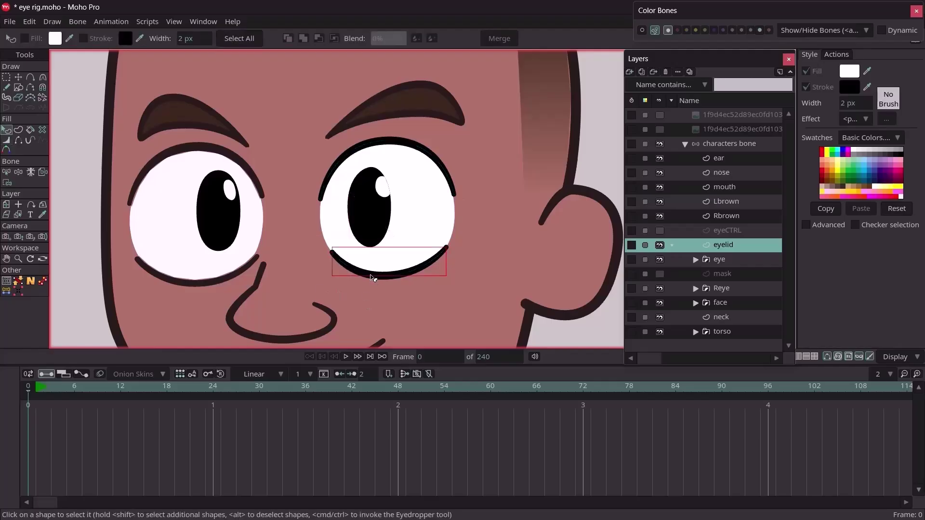
left_click(867, 87)
left_click(518, 254)
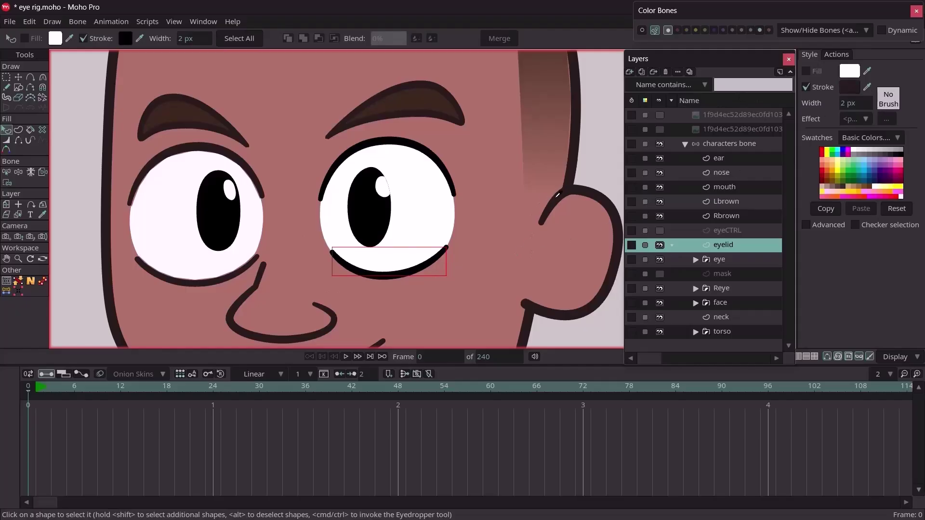
left_click(490, 286)
left_click(417, 273)
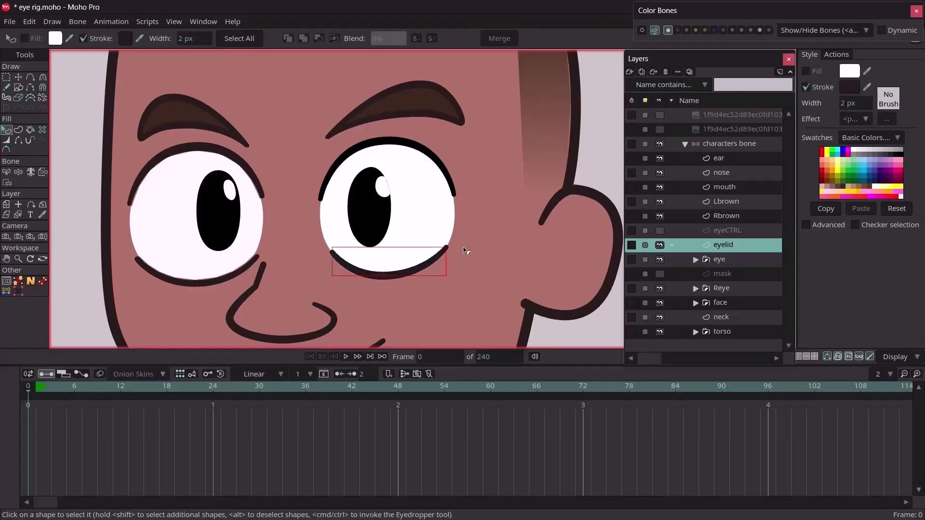
Step: Recolour the upper eyelid line's stroke by sampling the dark brown of the character's outline
left_click(436, 164)
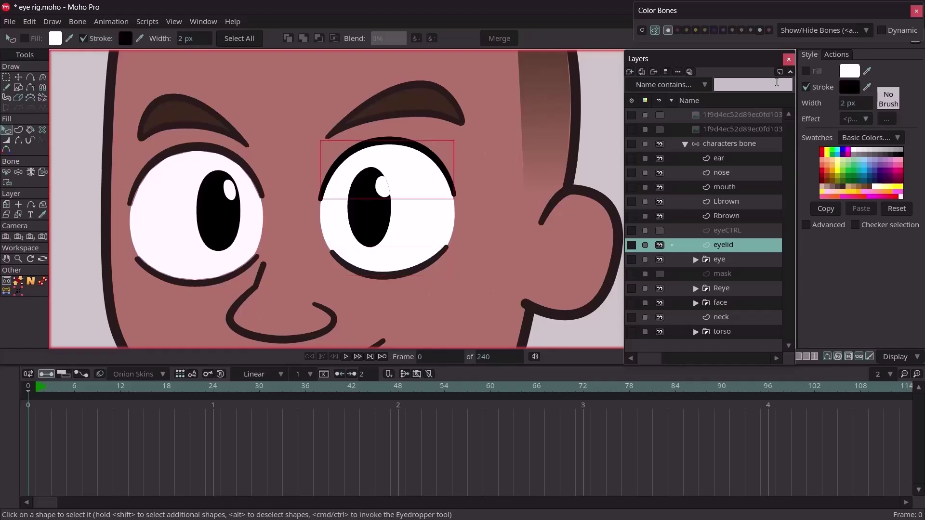
left_click(868, 87)
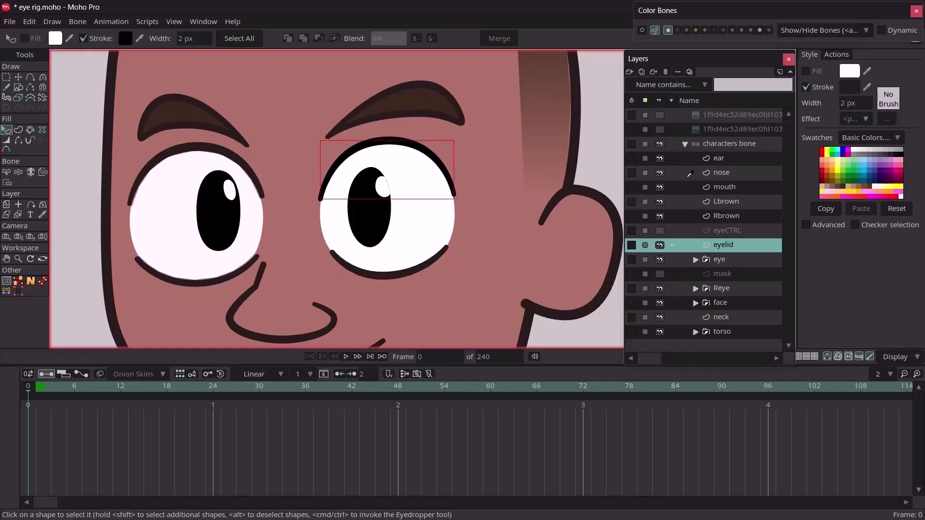
left_click(587, 189)
left_click(593, 152)
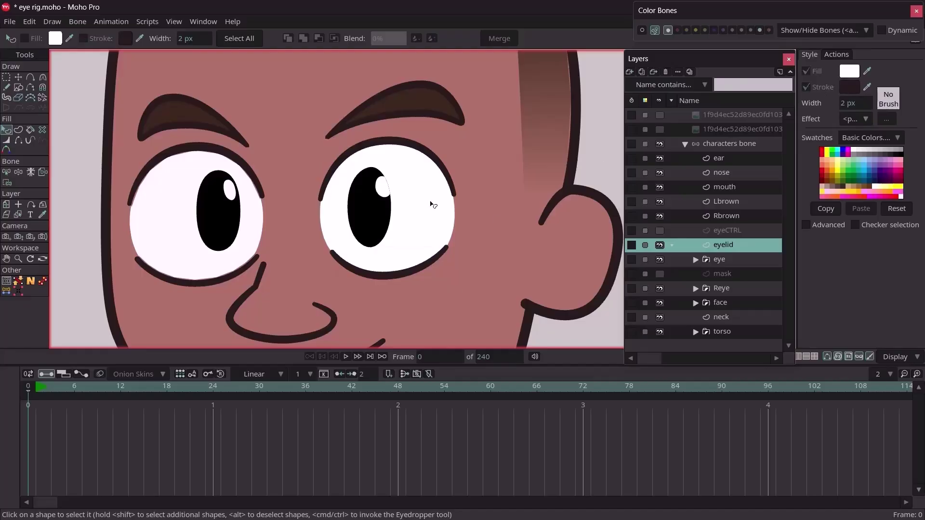
scroll(430, 203, "down", 2)
scroll(434, 204, "down", 3)
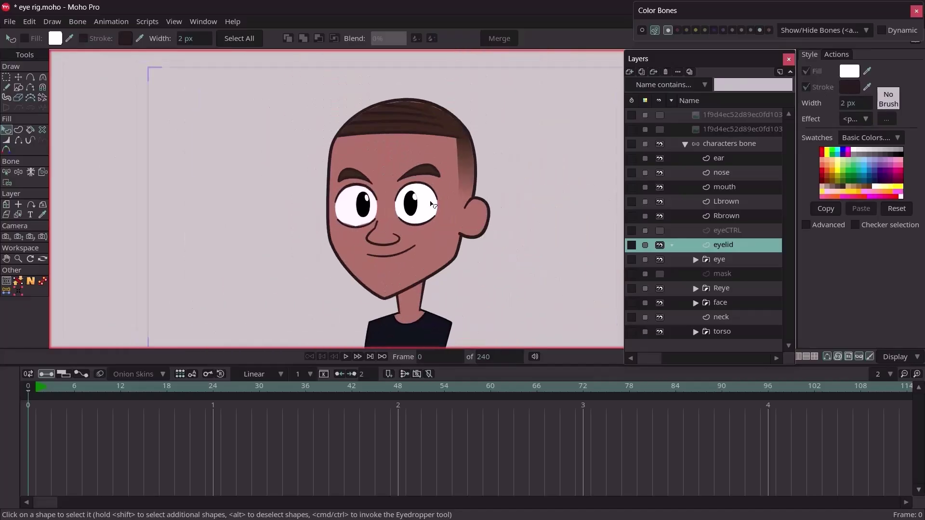
scroll(433, 204, "up", 2)
scroll(433, 205, "up", 3)
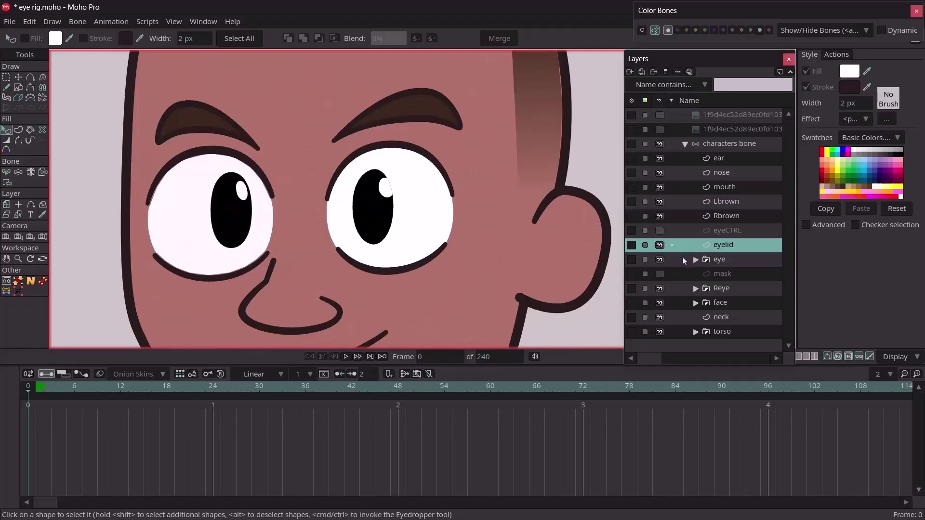
Step: Show the mask layer and group the eyelid, eye and mask layers together in a new group named eye
left_click(659, 274)
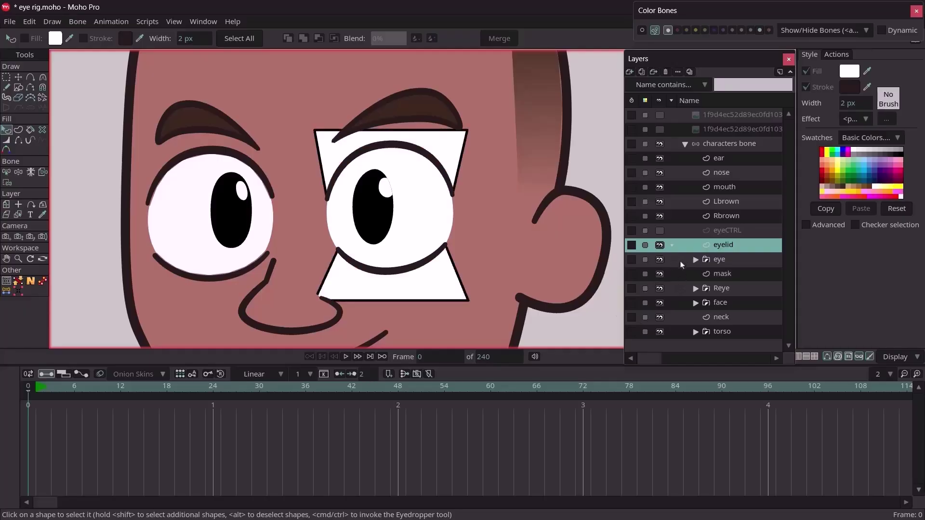
left_click(682, 262)
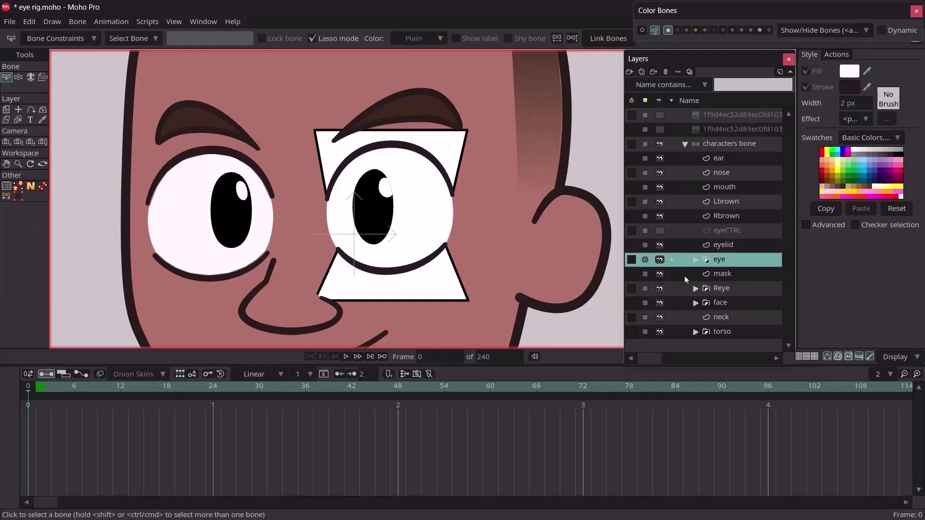
left_click(686, 278)
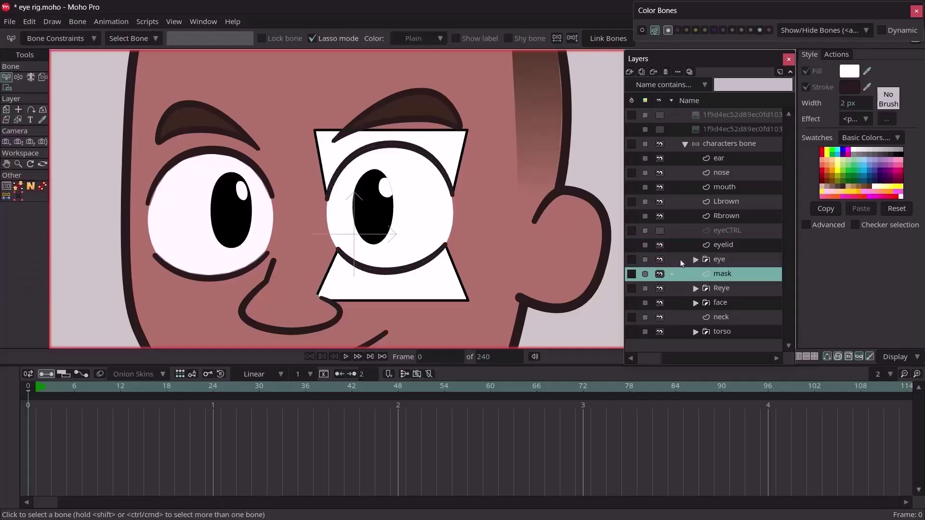
left_click(681, 262, "shift")
left_click(684, 248, "shift")
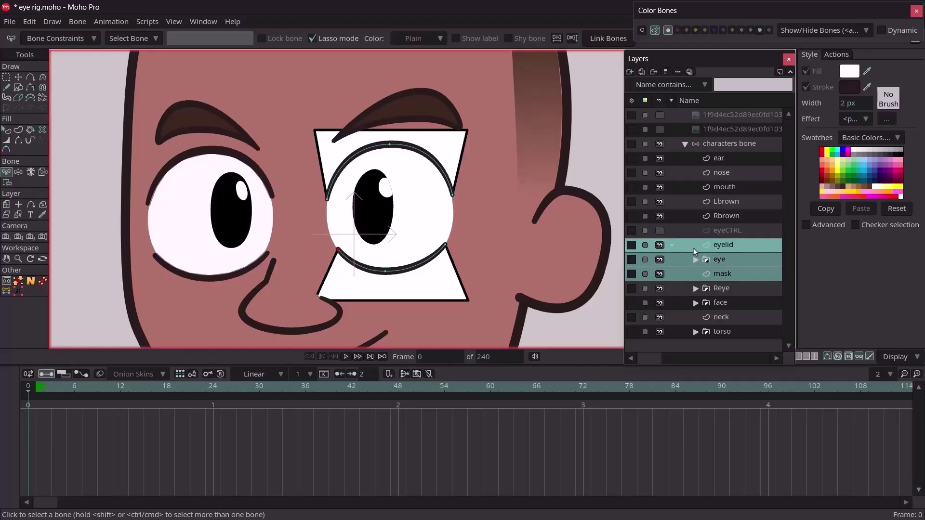
right_click(692, 247)
left_click(730, 310)
key("BackSpace")
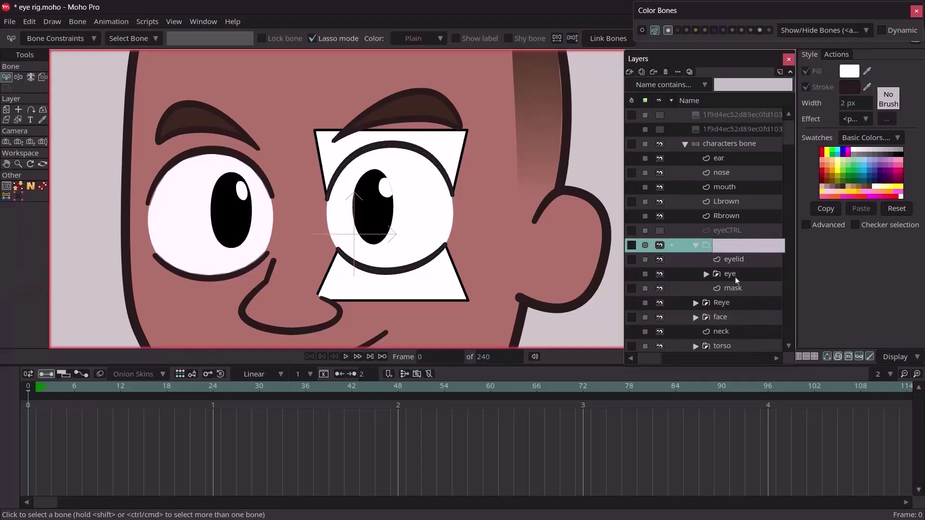
type("eye")
key("Return")
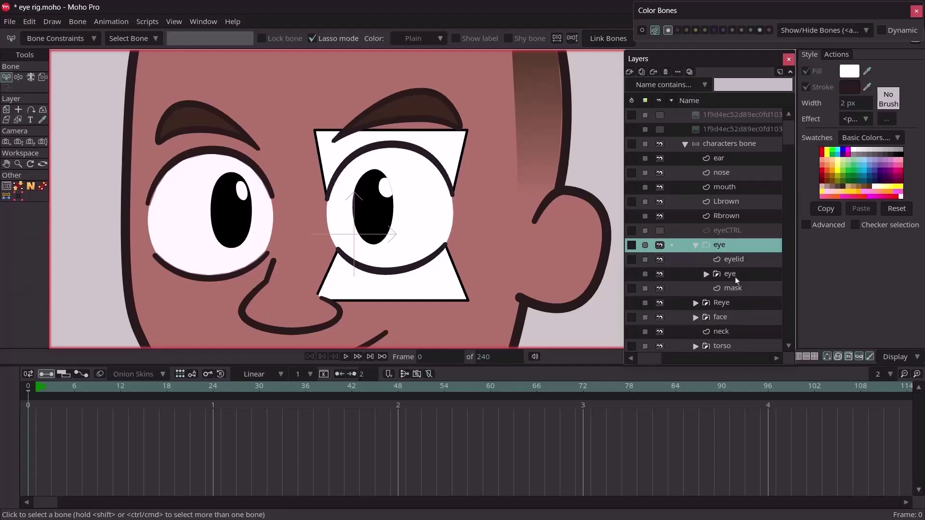
Step: Set the new eye group's group mask to Reveal all
double_click(721, 245)
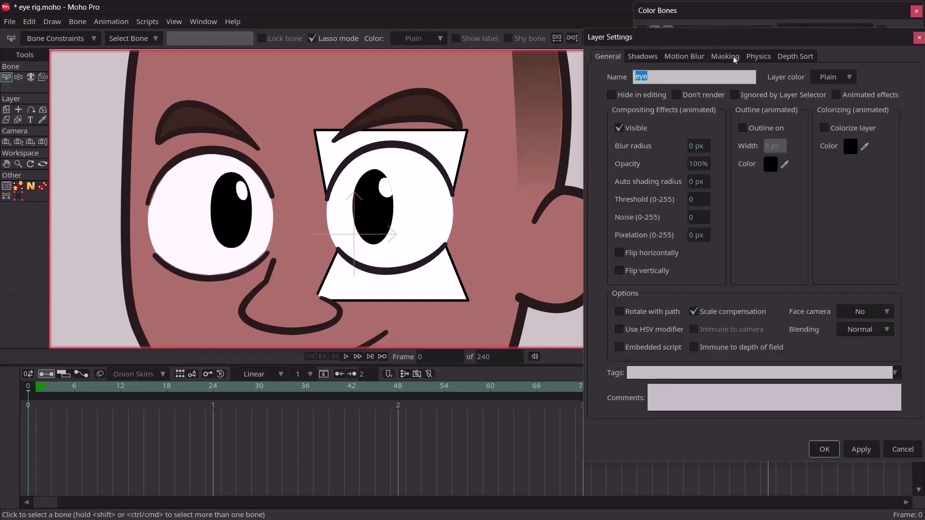
left_click(724, 56)
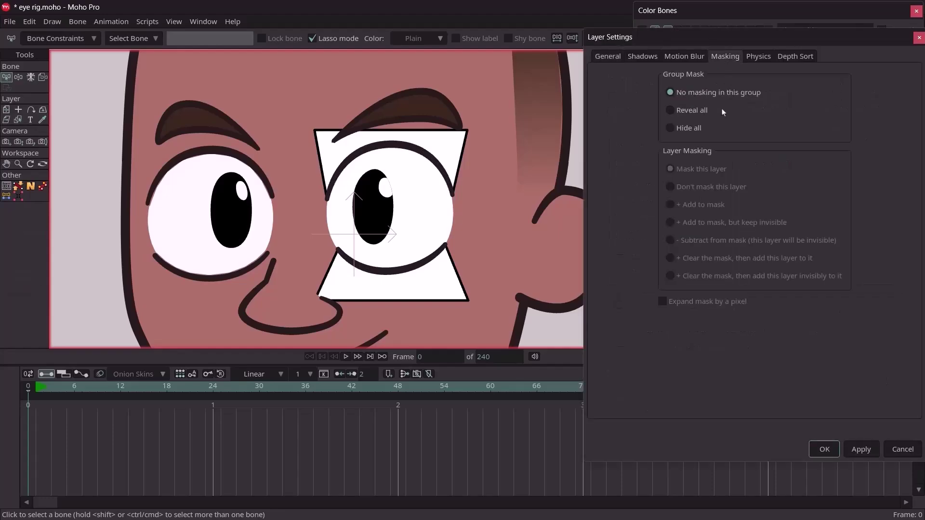
left_click(671, 110)
left_click(824, 449)
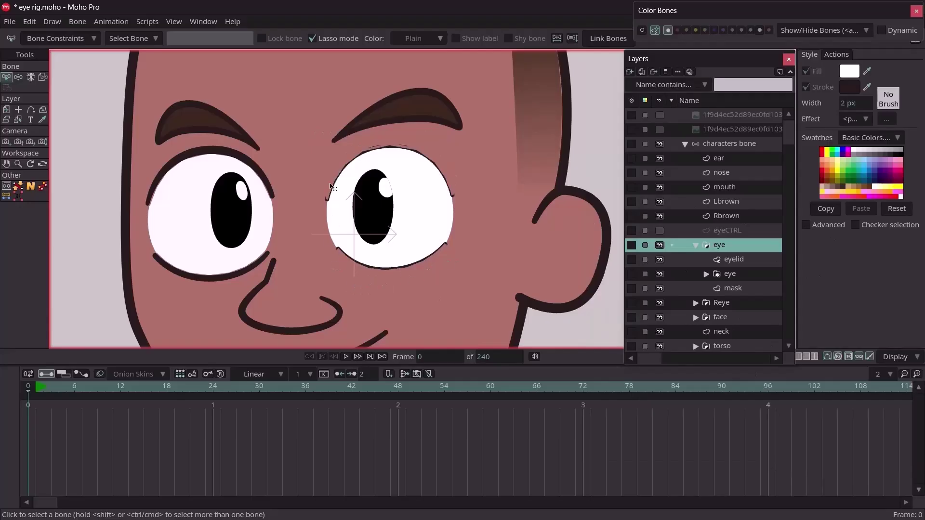
Step: Exclude the eyelid layer from the group's masking with the Don't mask this layer option
left_click(734, 260)
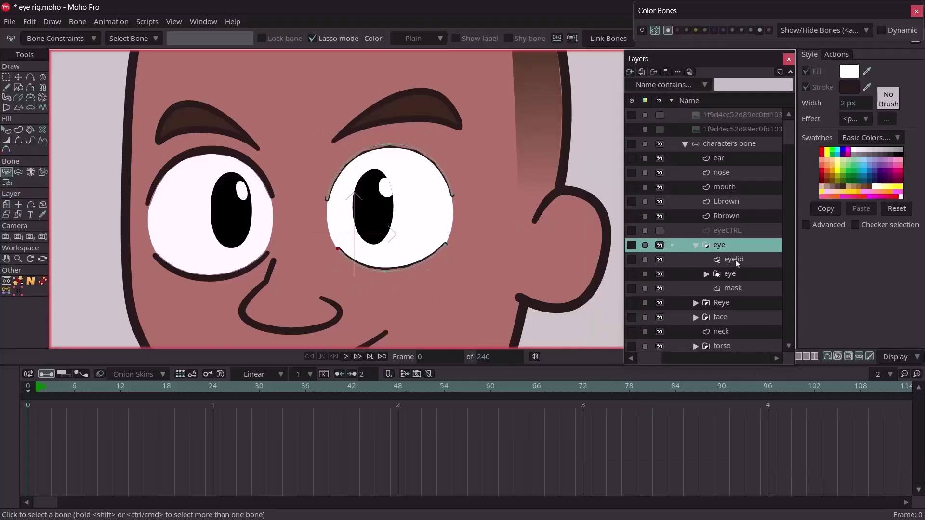
double_click(735, 260)
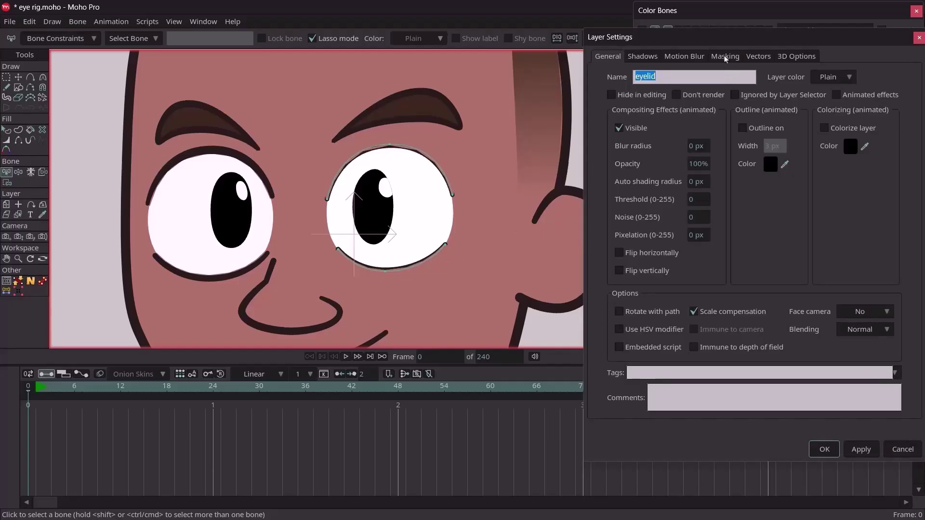
left_click(725, 57)
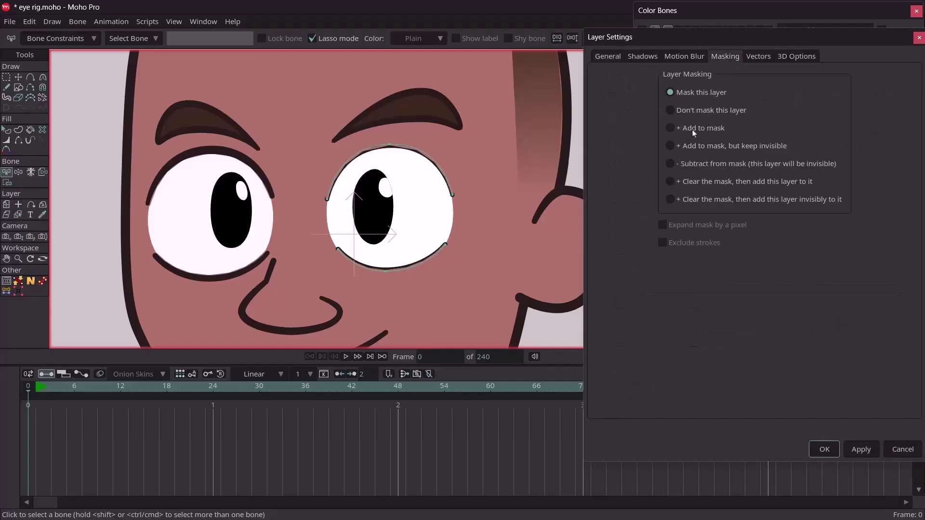
left_click(670, 111)
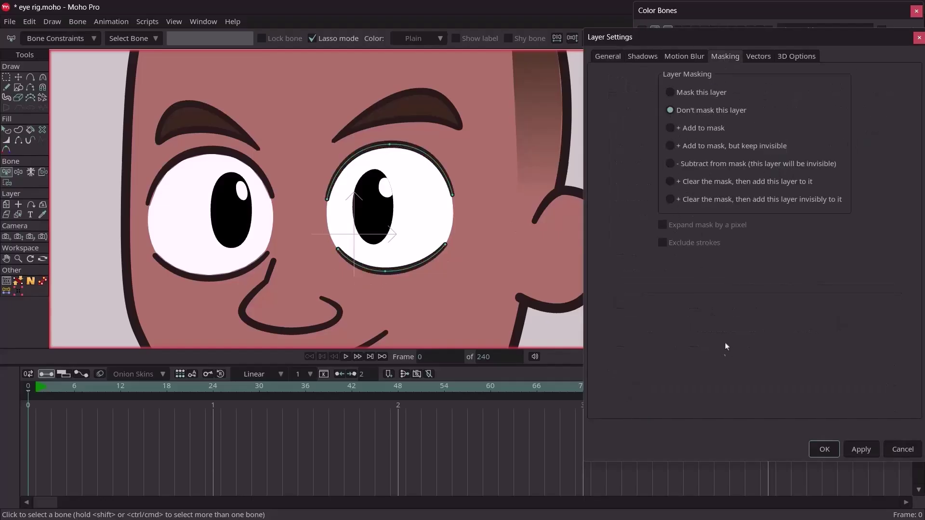
left_click(823, 449)
key("q")
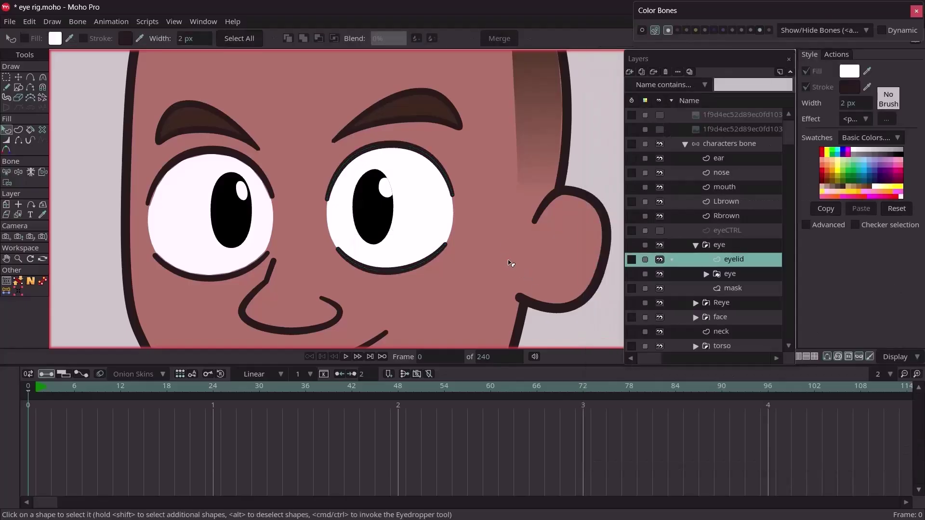
scroll(410, 216, "down", 5)
scroll(411, 215, "up", 6)
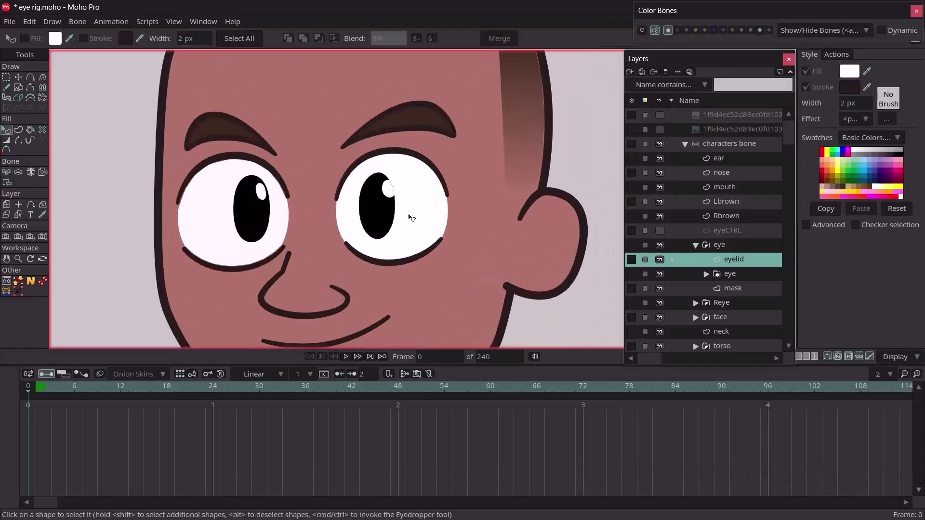
left_click(717, 144)
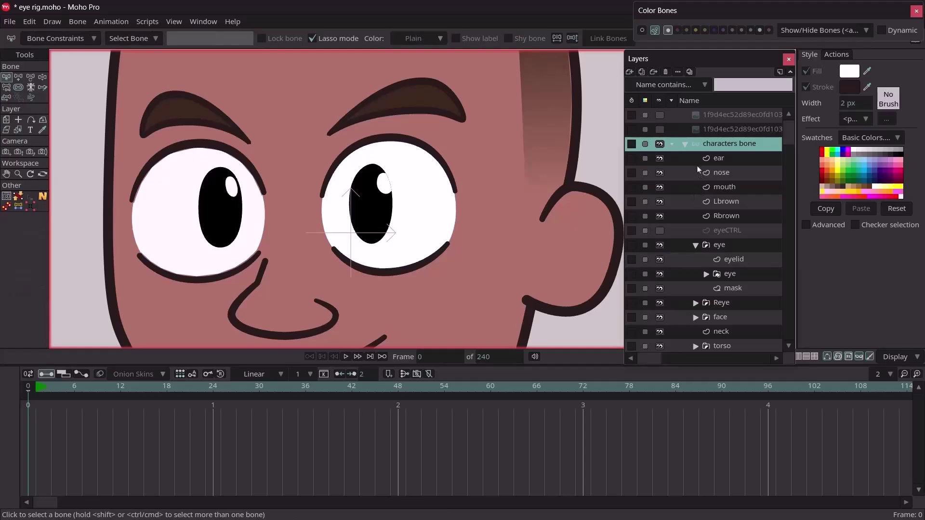
right_click(711, 144)
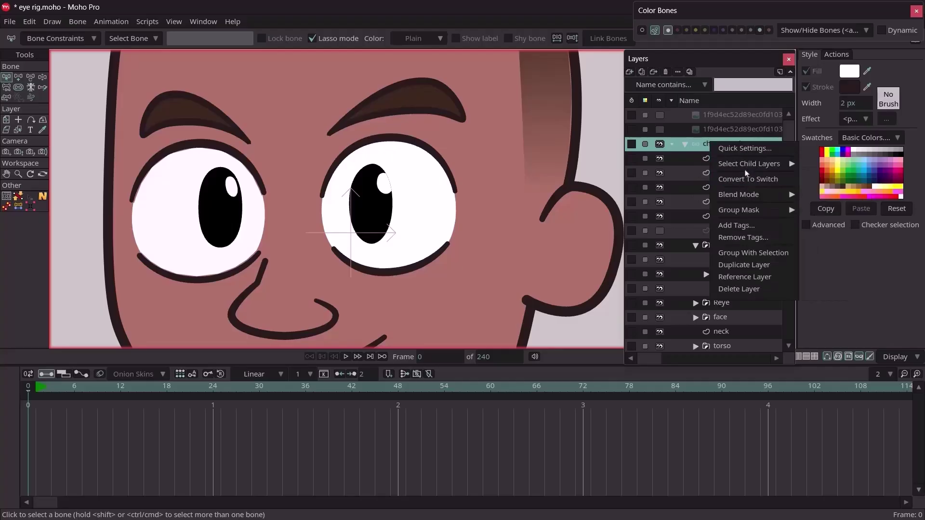
left_click(733, 102)
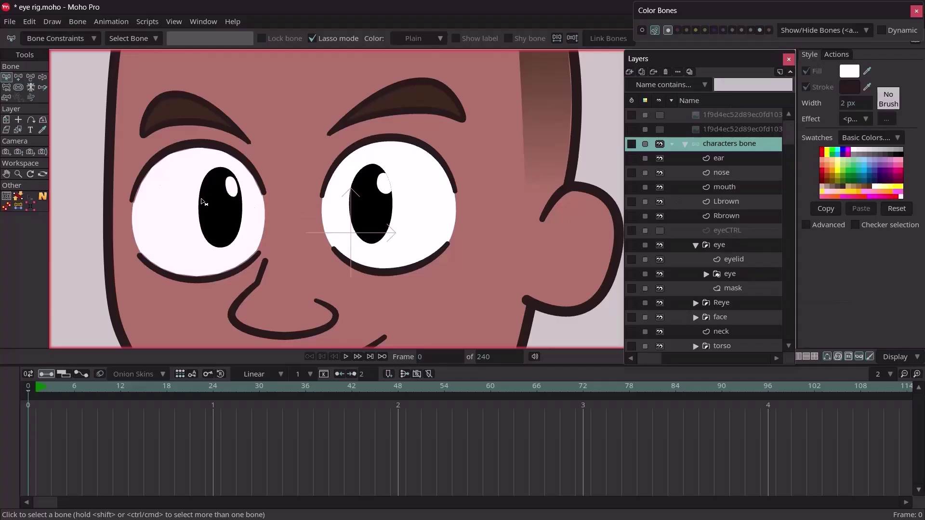
key("a")
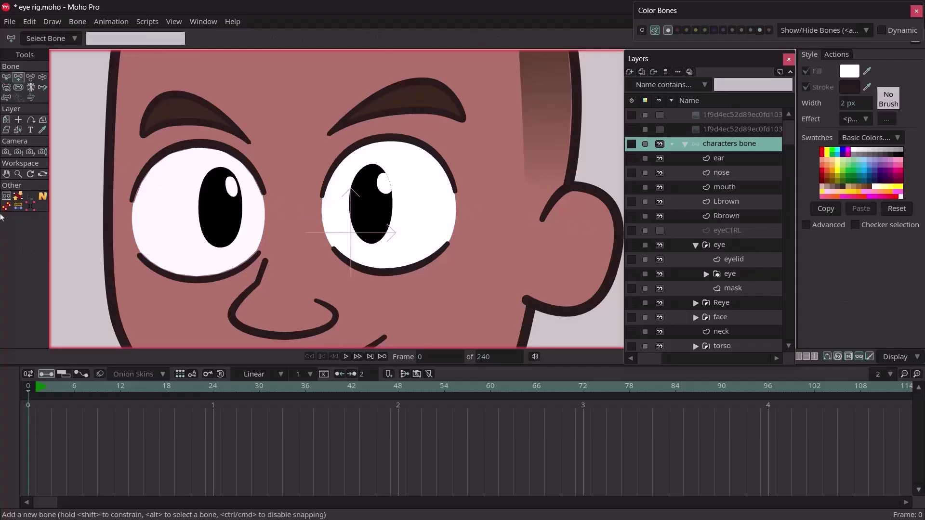
Step: Create pin bones on the eyelid layer's points, three along the upper eyelid line and three along the lower line
left_click(18, 207)
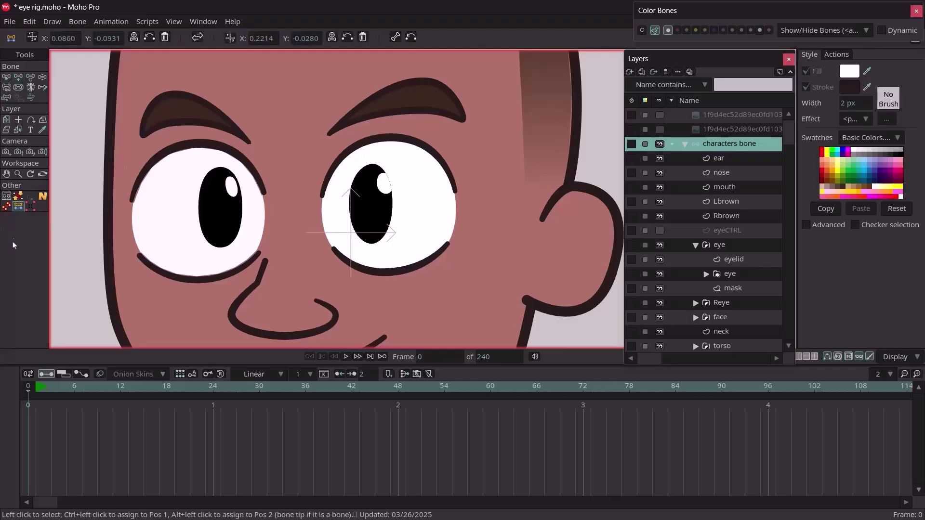
left_click(343, 158)
left_click_drag(308, 182, 308, 180)
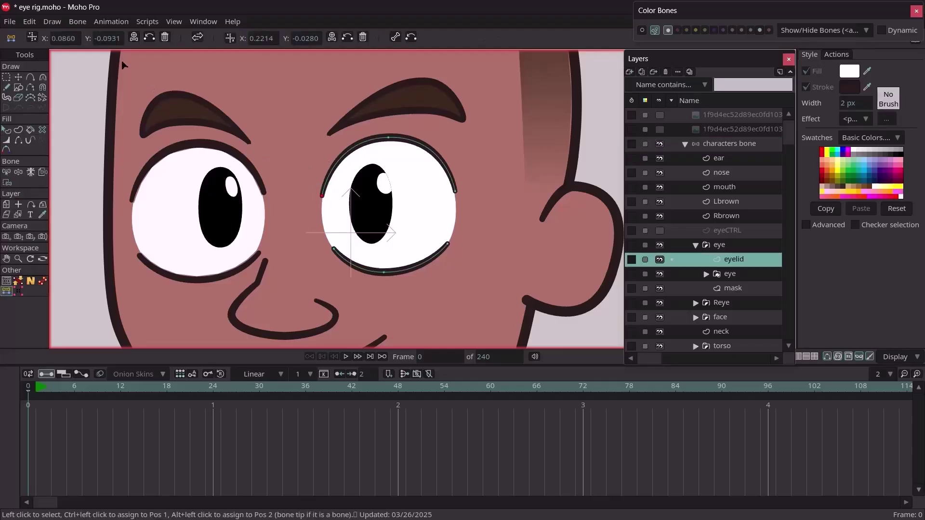
left_click(132, 39)
left_click_drag(408, 158, 372, 121)
left_click(331, 37)
left_click(332, 37)
left_click(326, 238)
left_click(31, 37)
left_click(32, 39)
left_click(32, 38)
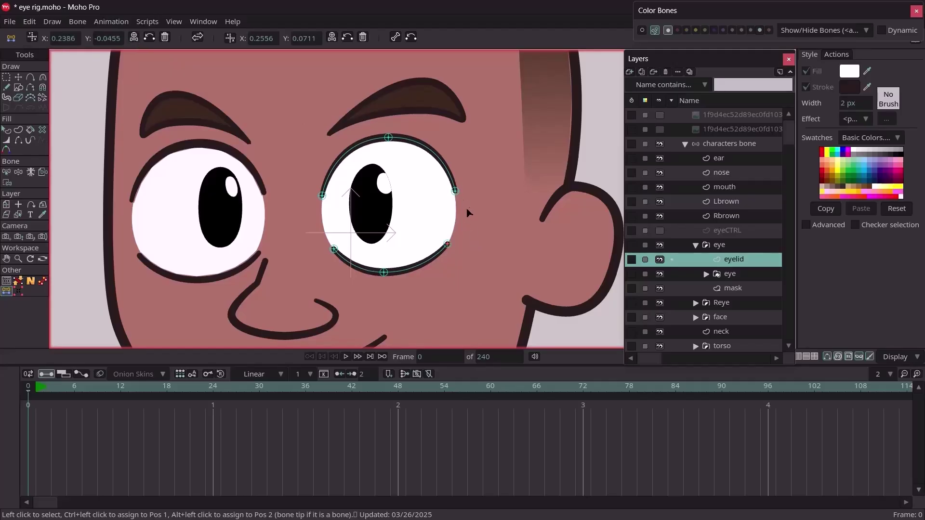
Step: Select the three pin bones on the upper eyelid line and rename them uppereyelid
key("b")
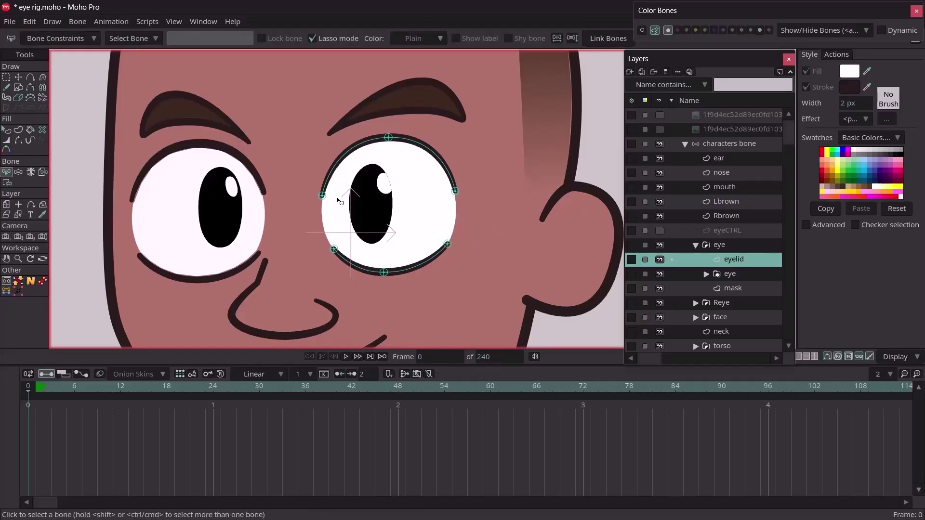
left_click(324, 198)
left_click(389, 137, "shift")
left_click(456, 193, "shift")
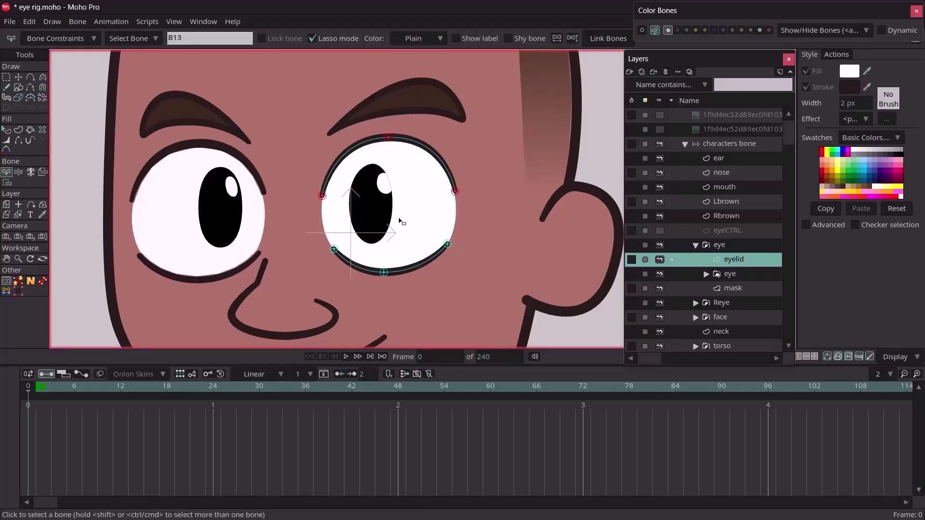
double_click(192, 38)
key("BackSpace")
type("uppereyelid")
key("Return")
left_click(244, 93)
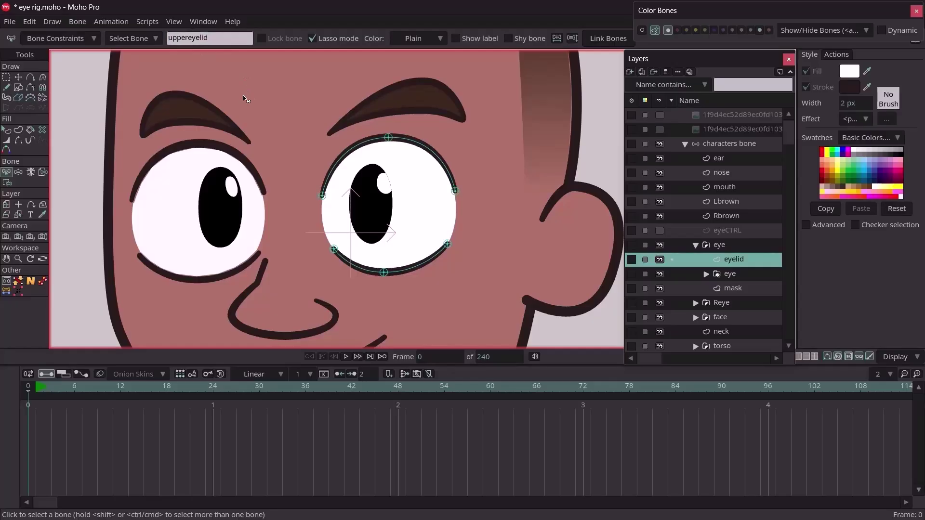
Step: Select the three pin bones on the lower eyelid line and rename them lowereyelid
left_click(333, 249)
left_click(383, 273, "shift")
left_click(448, 245, "shift")
left_click(202, 37)
type("lowereye")
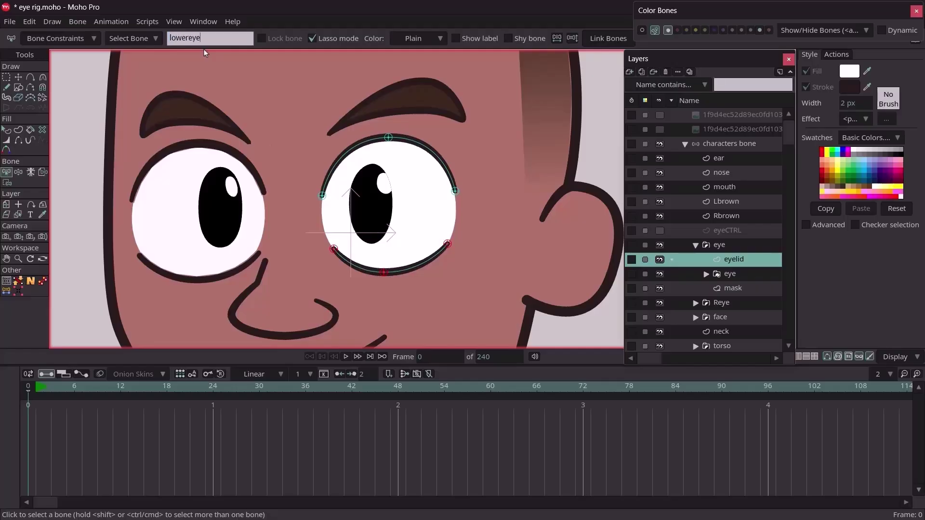
type("lid")
key("Return")
left_click(299, 230)
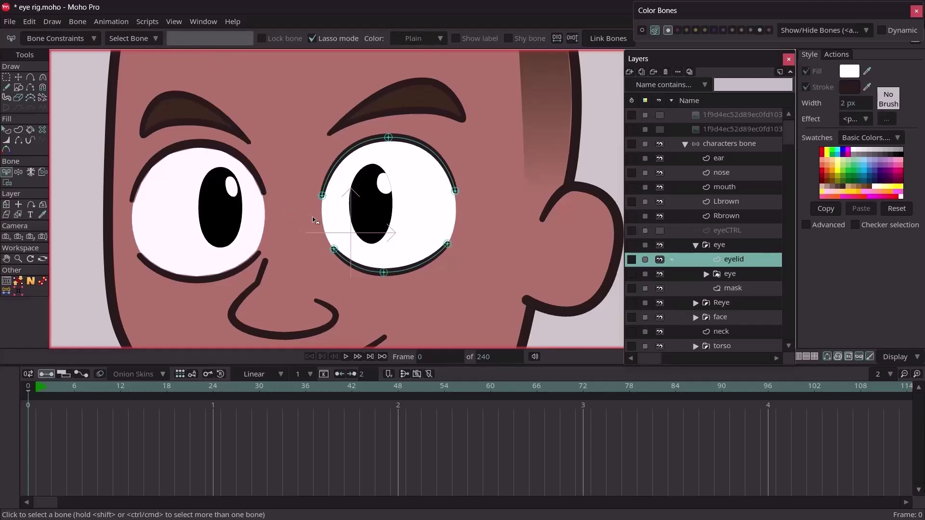
Step: Add a short horizontal bone to the characters bone layer, just above the upper eyelid's middle pin bone
key("a")
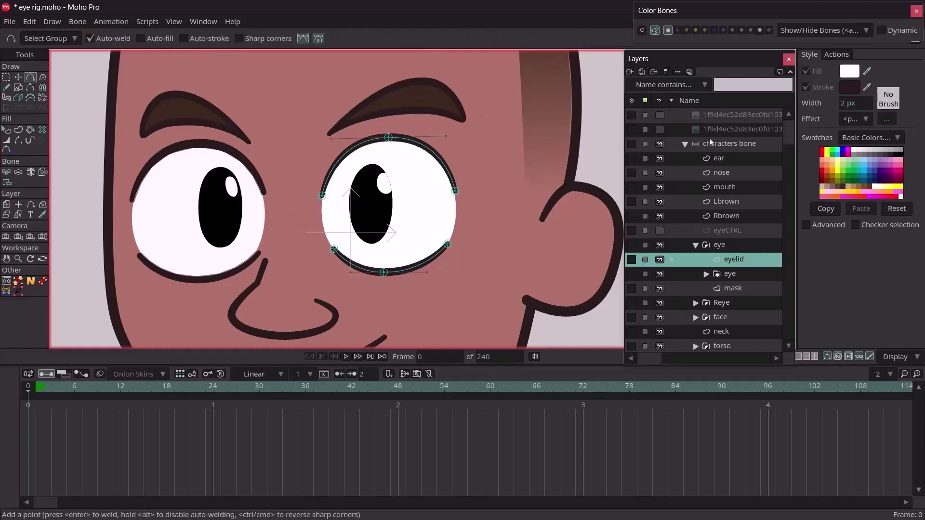
key("b")
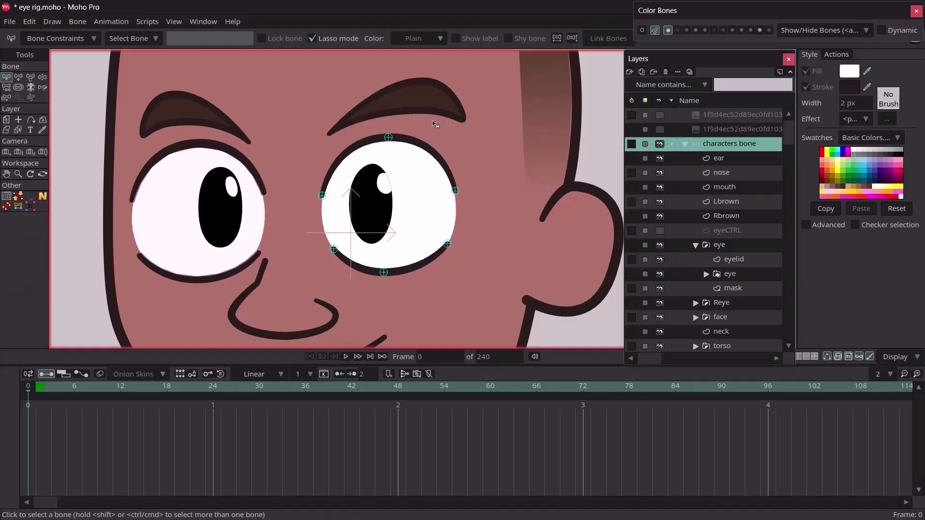
key("a")
left_click_drag(375, 119, 411, 119)
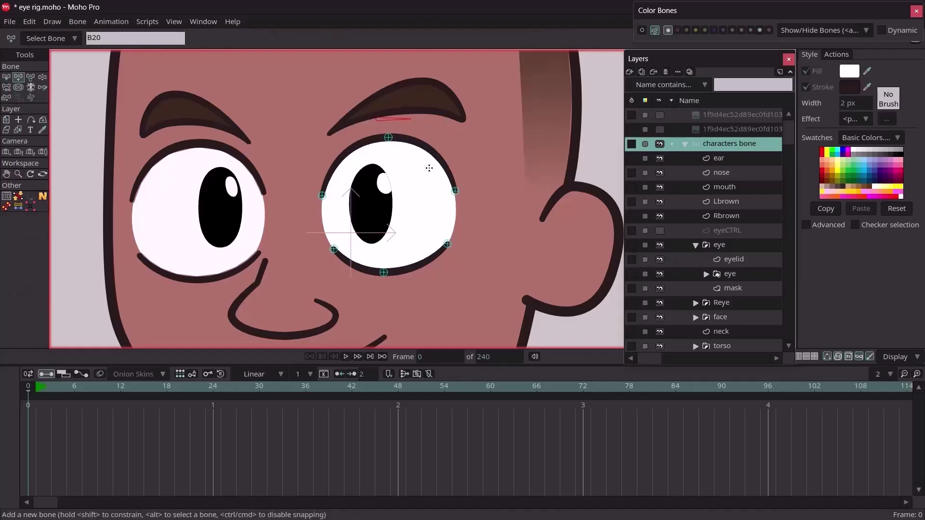
Step: Add a short horizontal bone just below the lower eyelid's middle pin bone
left_click(364, 293)
key("p")
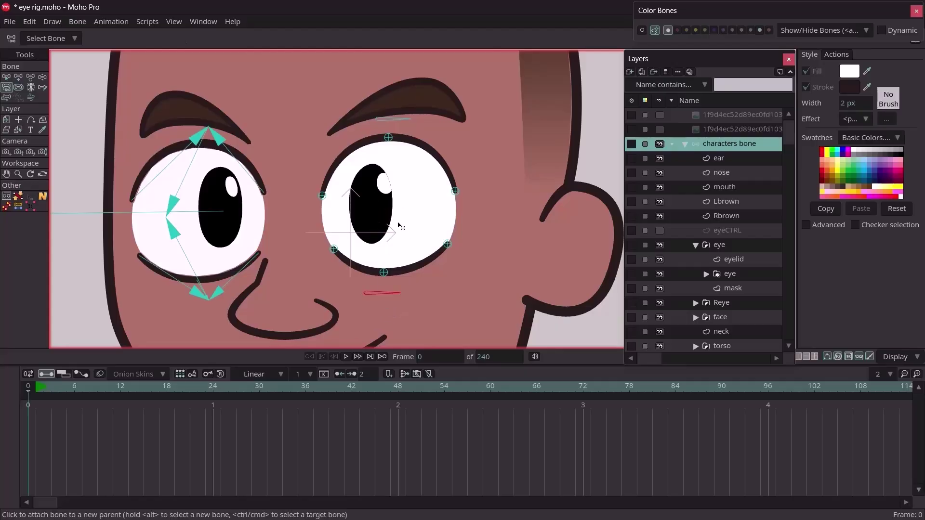
Step: Rename the bone above the eye uppereyelidCTRL and the bone below the eye LowereyelidCTRL
key("b")
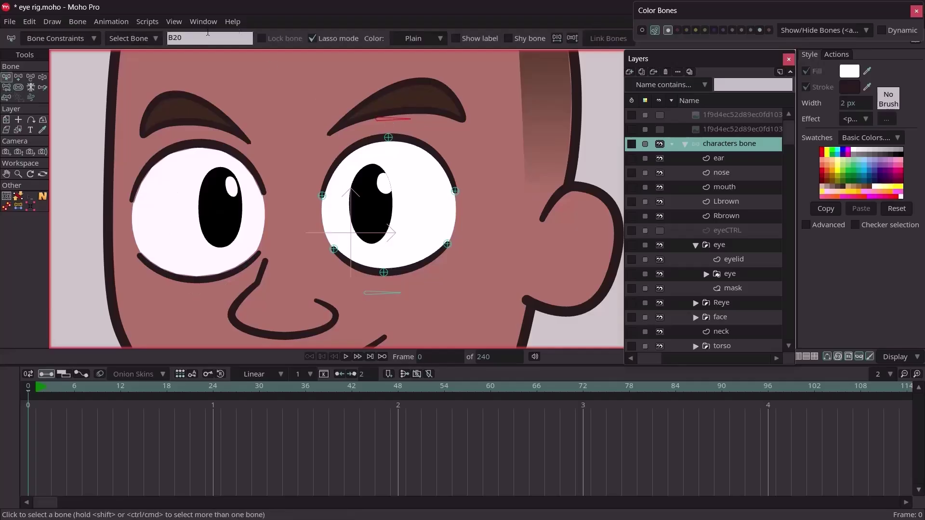
double_click(221, 38)
type("uppereyelidCTRL")
key("Return")
left_click(376, 294)
double_click(205, 40)
key("BackSpace")
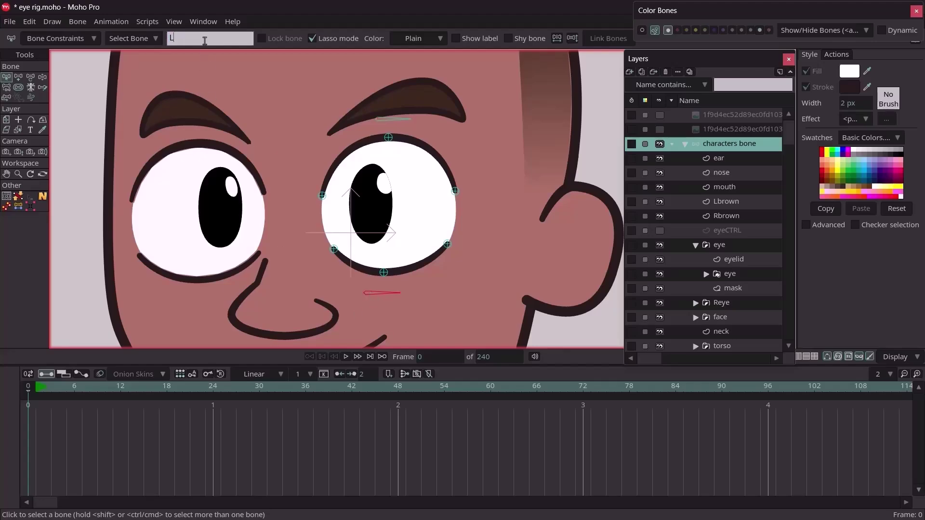
type("LowereyelidCTRL")
key("Return")
Step: Parent the three upper eyelid pin bones to the uppereyelidCTRL bone
left_click(323, 197)
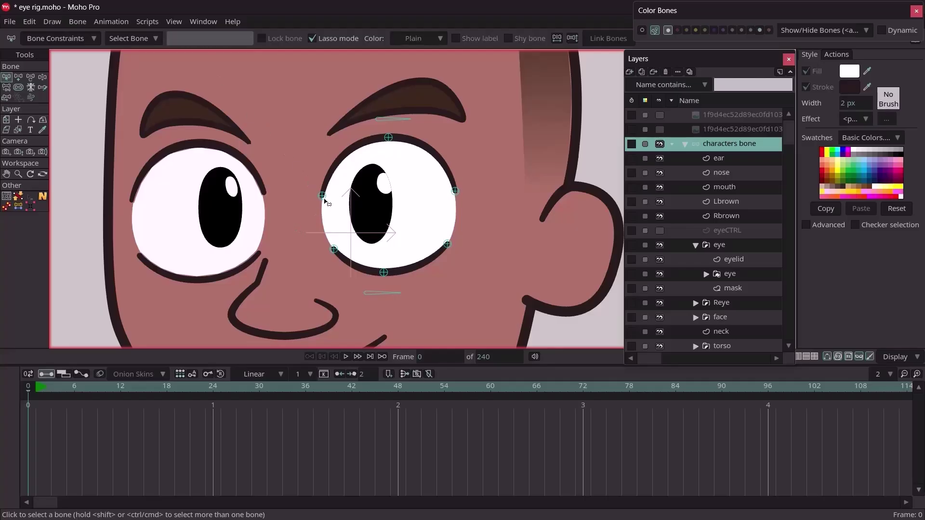
left_click(388, 137, "shift")
left_click(455, 191, "shift")
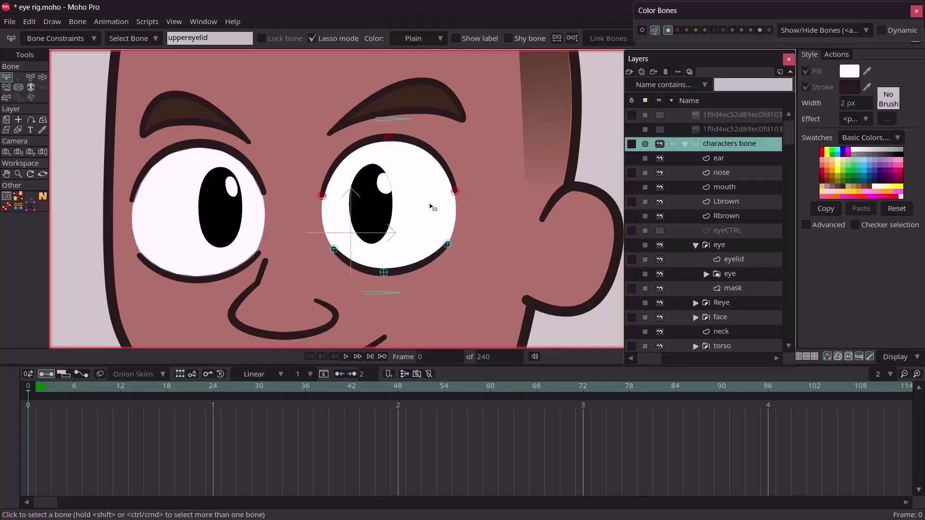
key("p")
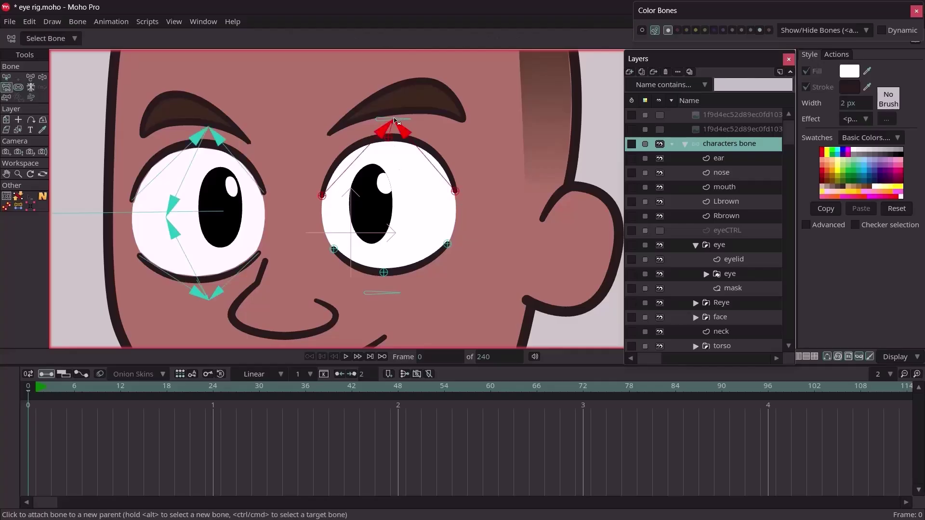
Step: Parent the three lower eyelid pin bones to the LowereyelidCTRL bone
key("s")
left_click(333, 249)
left_click(384, 272, "shift")
left_click(449, 246, "shift")
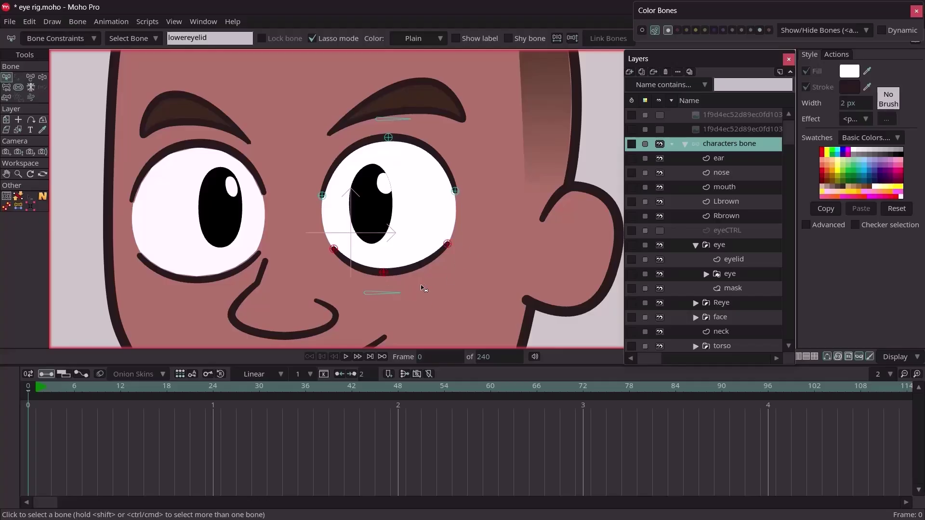
key("p")
left_click(383, 295)
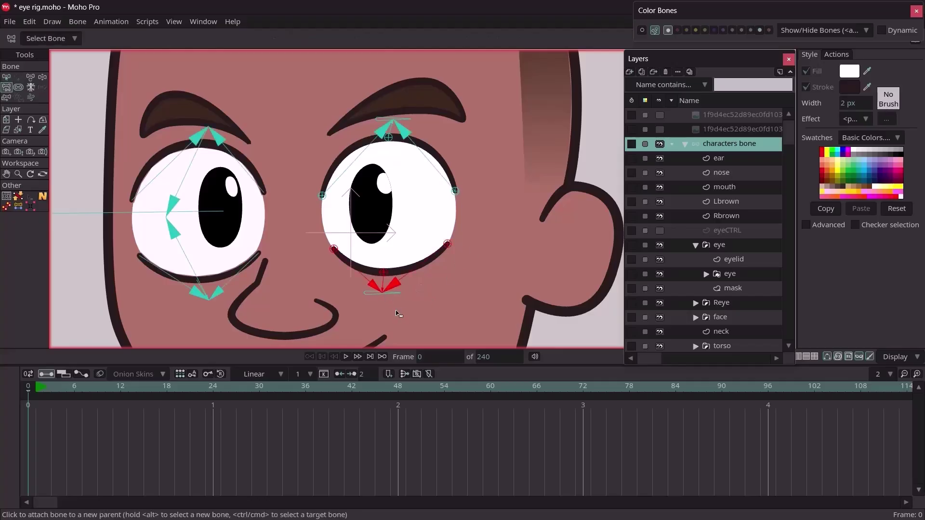
Step: Add an unparented horizontal bone from the white beside the pupil to the eye's outer edge and rename it
key("b")
left_click(418, 310)
key("a")
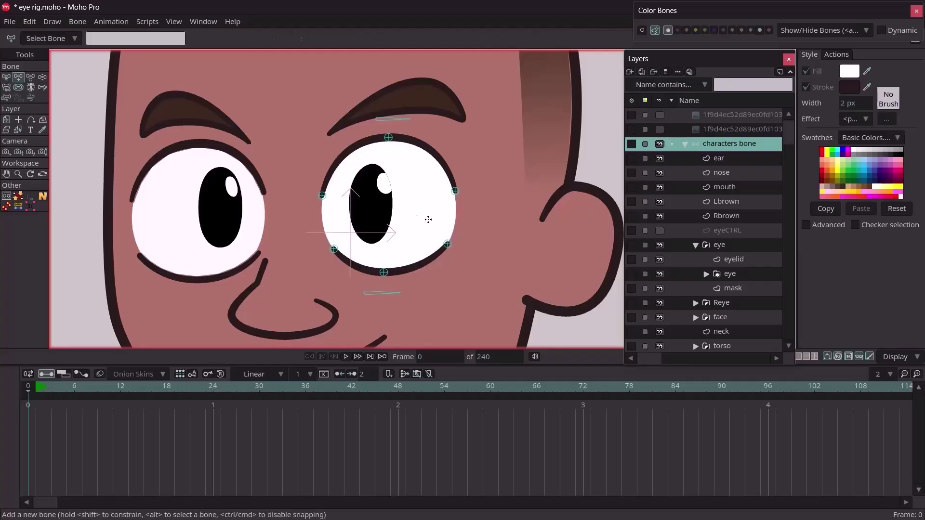
left_click_drag(413, 213, 464, 212)
double_click(117, 38)
key("BackSpace")
key("Return")
Step: Add an unparented vertical bone over the pupil and rename it pupil
left_click(351, 207, "alt")
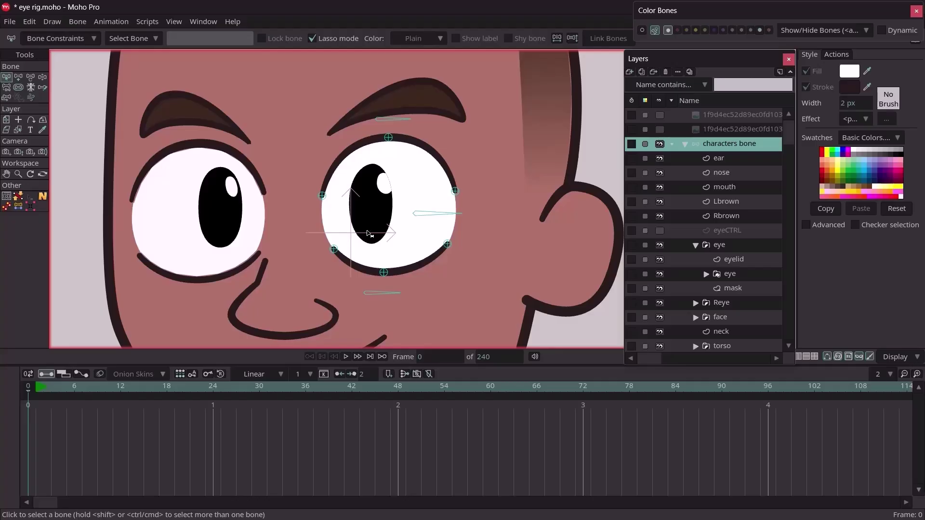
left_click_drag(370, 236, 369, 182)
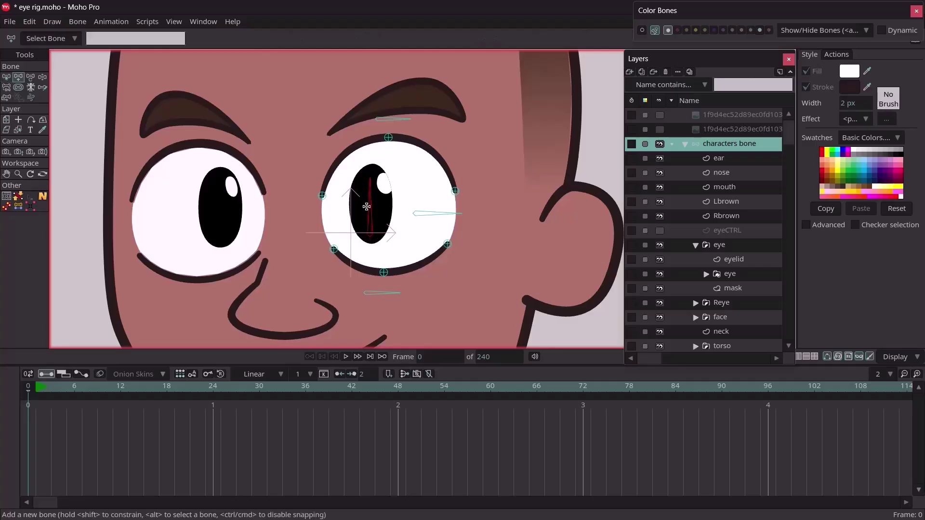
left_click(113, 38)
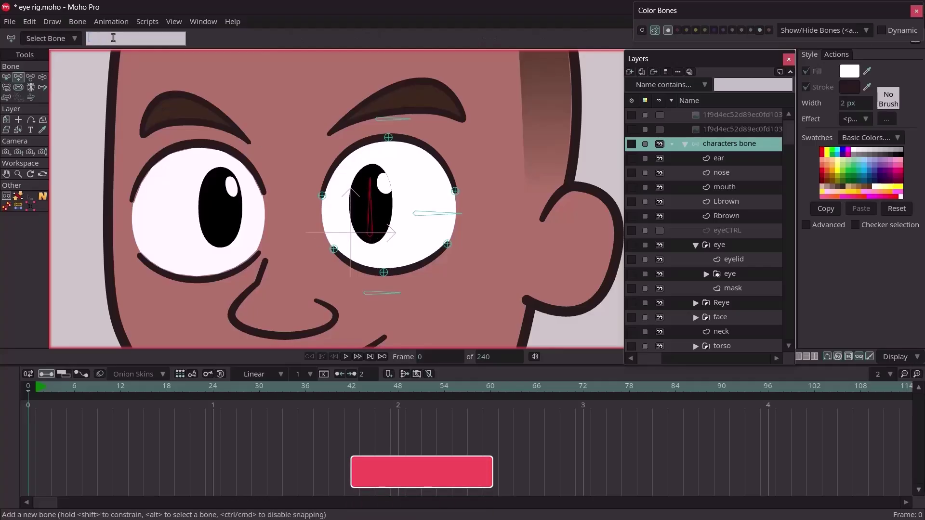
type("puipl")
key("BackSpace")
type("i")
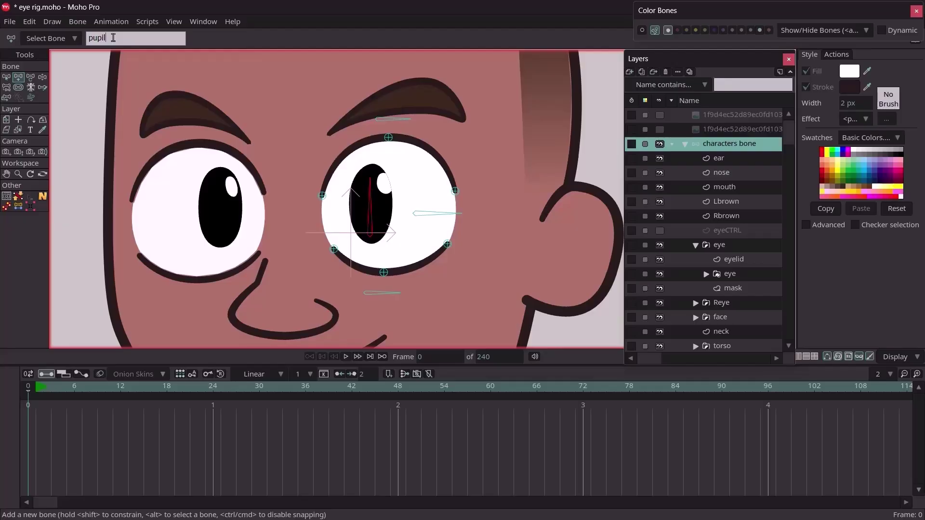
type("l")
key("Return")
Step: Parent the pupil bone and both eyelid control bones to the horizontal bone at the eye's outer side
key("p")
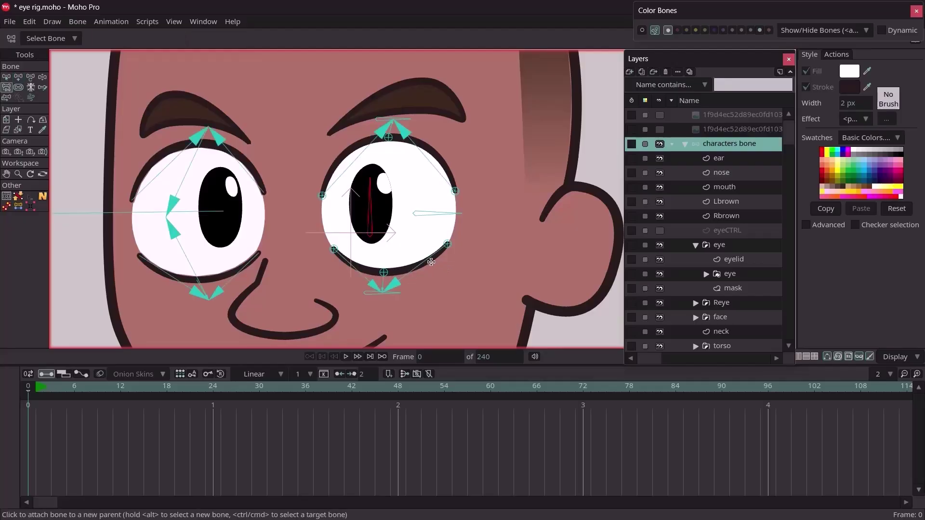
left_click(434, 220)
key("v")
key("b")
left_click(383, 294)
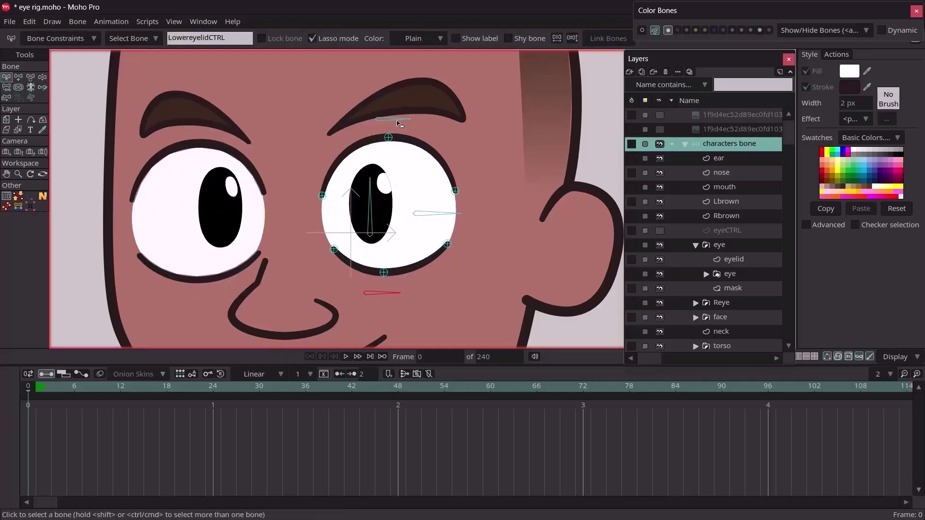
left_click(395, 120)
key("p")
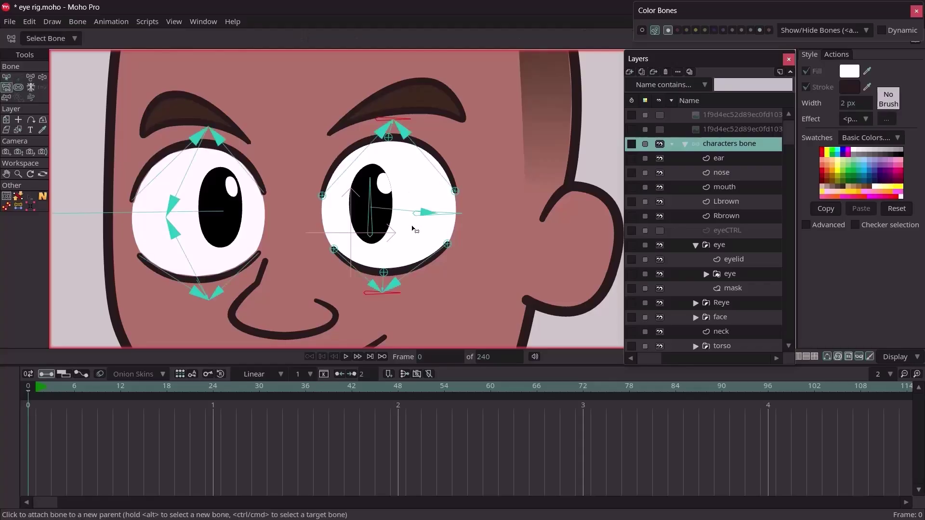
left_click(441, 214)
key("b")
left_click(491, 223)
Step: Bind the eyelid layer's upper line points to their matching uppereyelid pin bones
right_click_drag(402, 142, 397, 120)
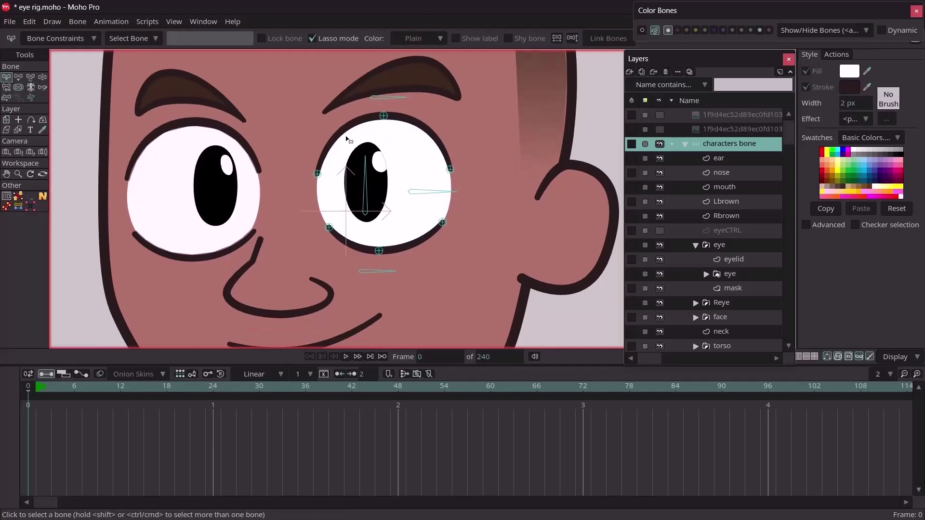
left_click(317, 175)
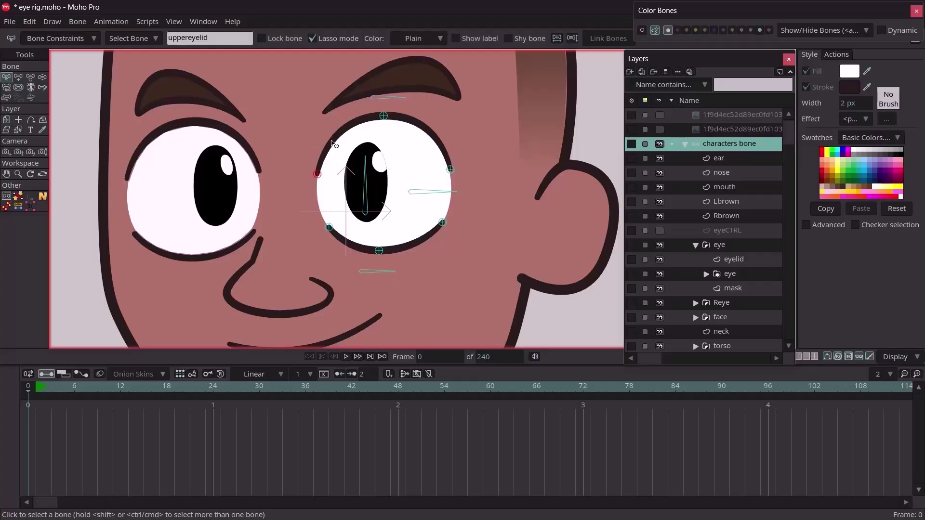
left_click(332, 148, "ctrl+alt")
key("i")
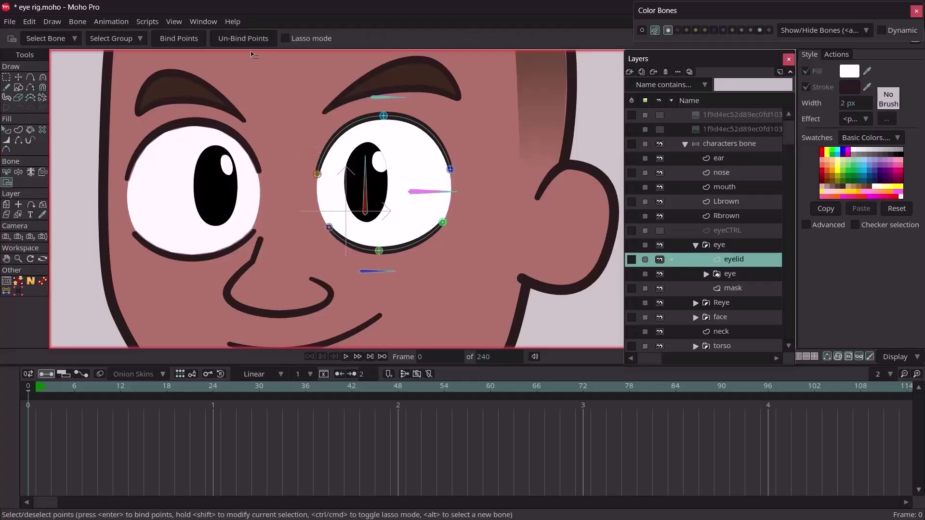
left_click(384, 118, "alt")
key("z")
left_click(456, 186, "alt")
Step: Bind the eyelid layer's three lower line points to their matching lowereyelid pin bones
left_click(312, 223, "alt")
left_click(185, 40)
key("b")
left_click(381, 251)
key("i")
left_click_drag(385, 261, 369, 242)
left_click(179, 40)
key("b")
left_click(443, 227)
key("i")
left_click_drag(453, 239, 436, 216)
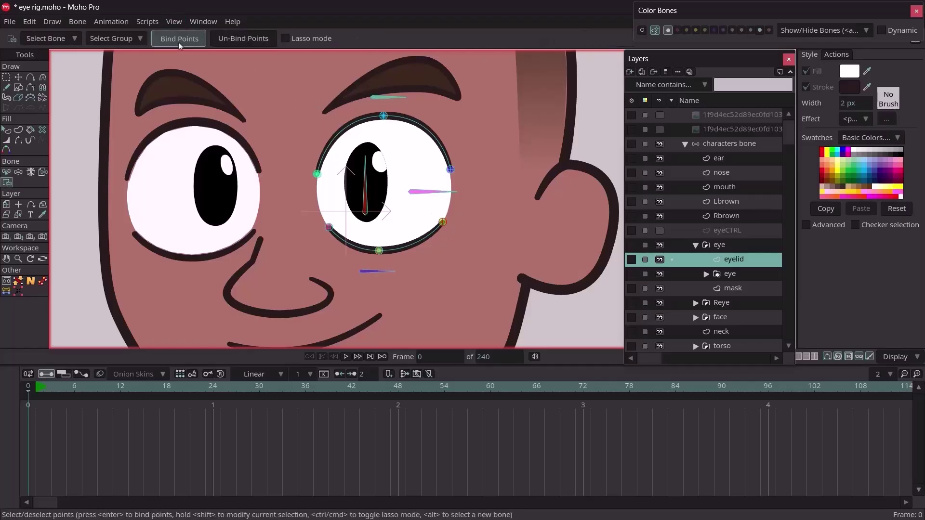
key("b")
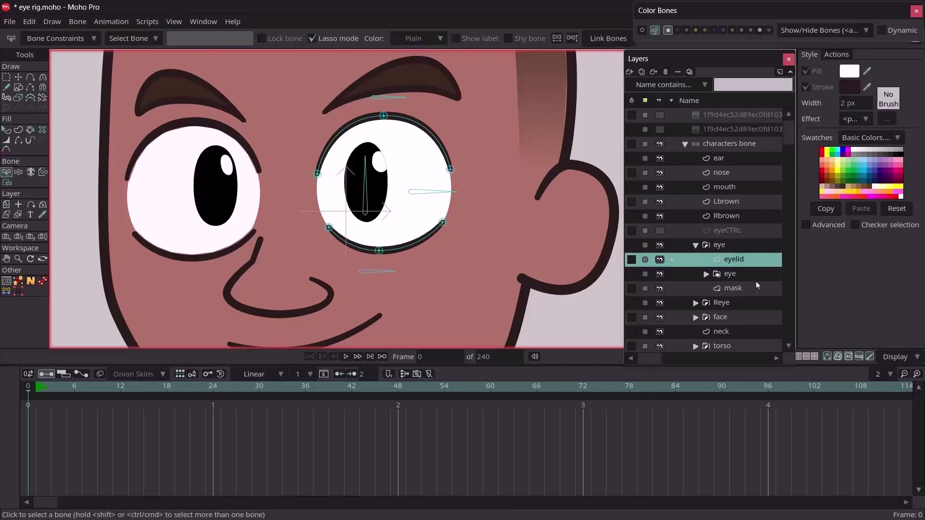
Step: Bind the mask layer's three points along the upper eyelid to their matching uppereyelid pin bones
left_click(740, 289)
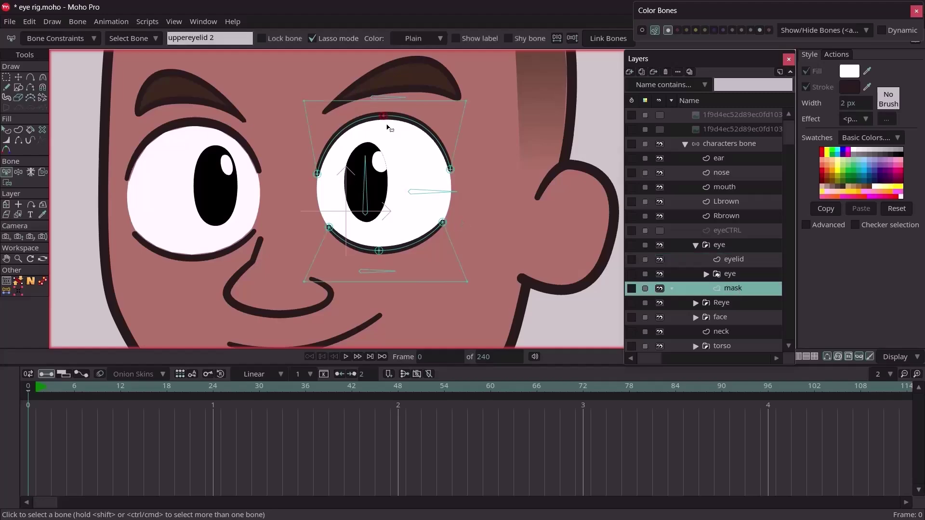
key("i")
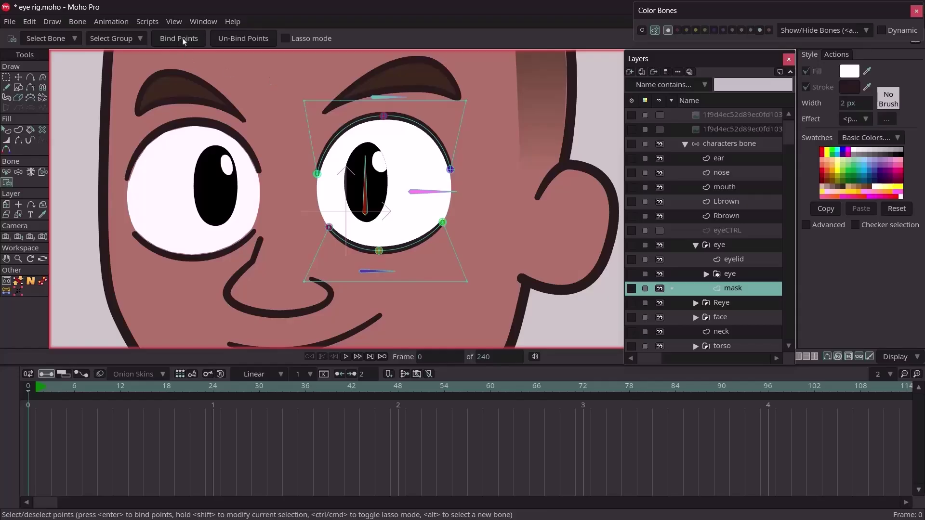
key("b")
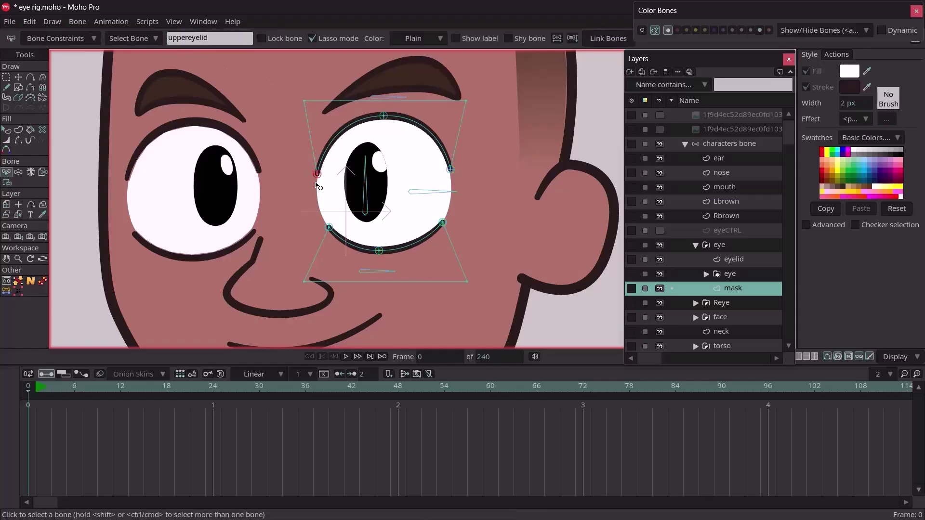
key("i")
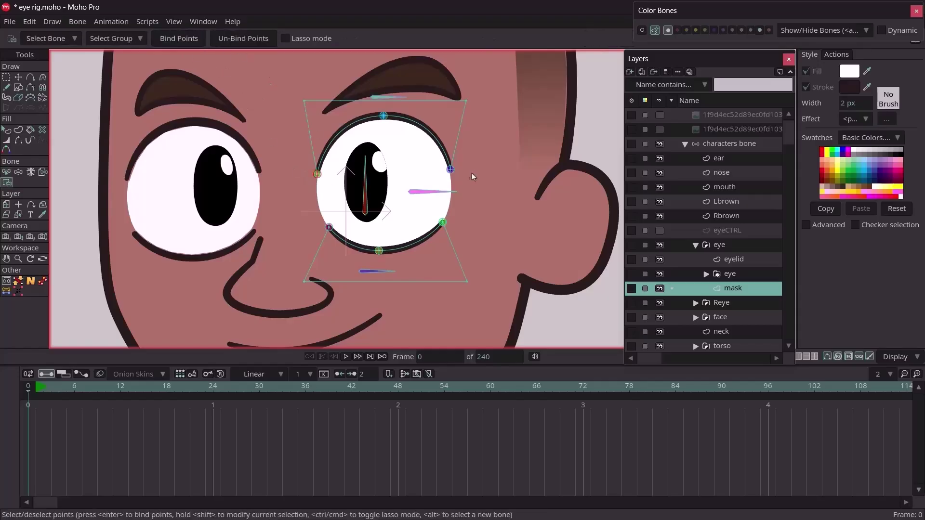
key("b")
left_click(451, 170)
key("i")
left_click(181, 39)
Step: Bind the mask layer's three points along the lower eyelid to their matching lowereyelid pin bones
key("b")
left_click(328, 227)
key("i")
key("b")
left_click(379, 251)
key("i")
left_click(190, 39)
key("b")
left_click(442, 222)
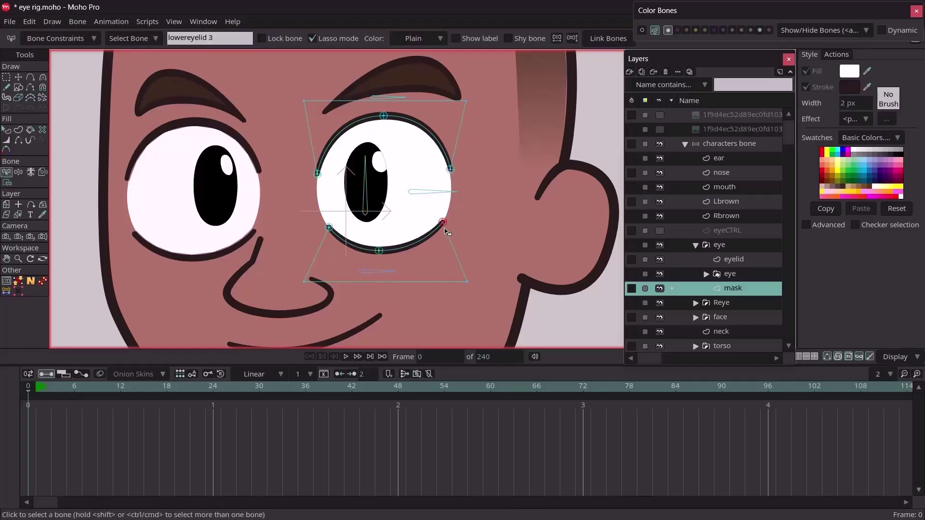
key("i")
left_click(178, 39)
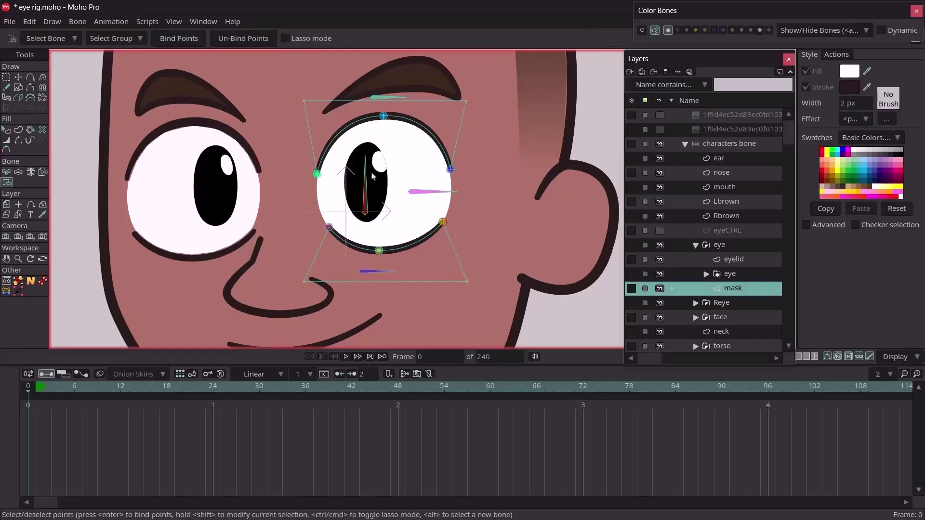
Step: Bind the mask's two upper corner points to the uppereyelidCTRL bone
key("b")
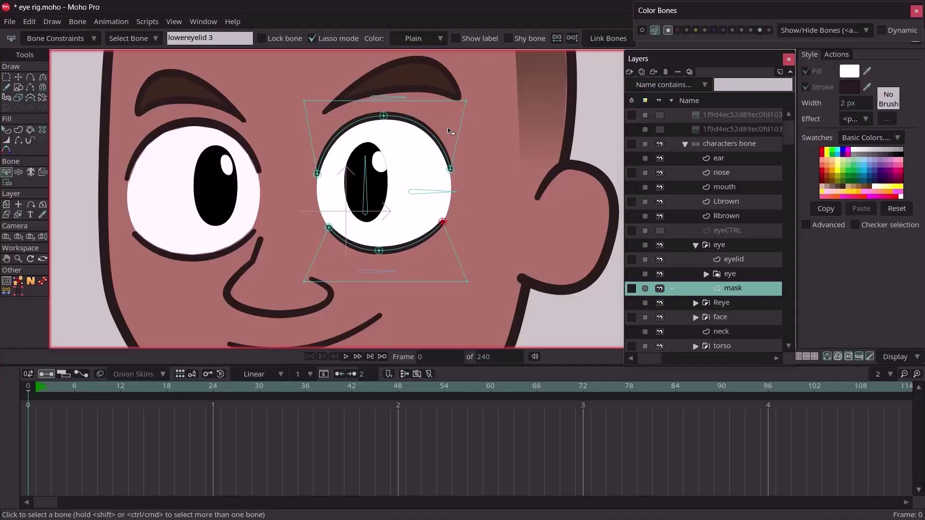
left_click(385, 97)
key("i")
mouse_move(281, 77)
left_mouse_down()
mouse_move(451, 105)
mouse_move(281, 77)
left_mouse_up()
left_click(181, 40)
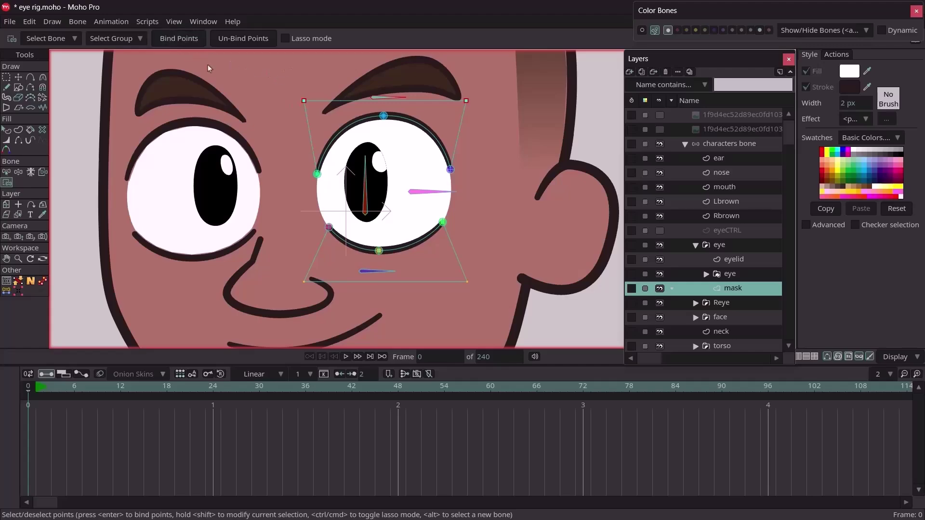
Step: Bind the mask's two lower corner points to the LowereyelidCTRL bone
left_click(389, 283, "alt")
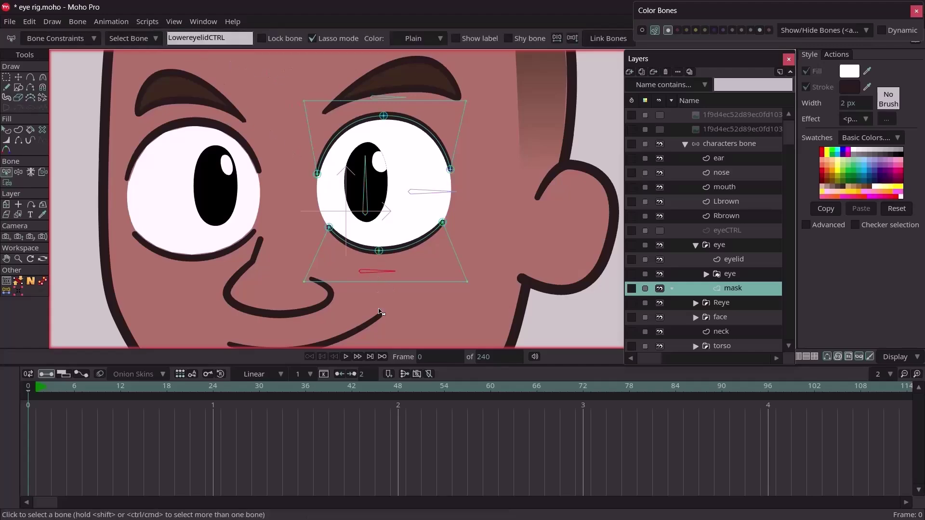
left_click_drag(287, 275, 538, 286)
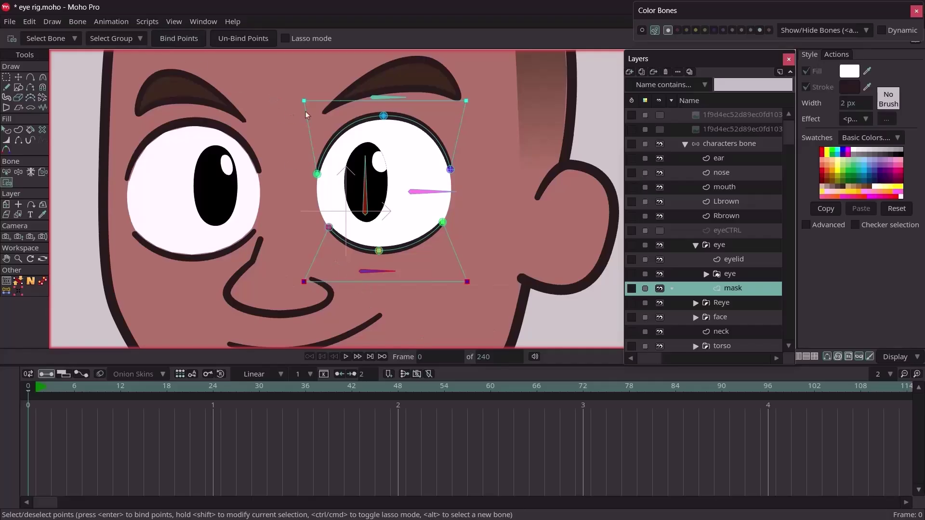
key("z")
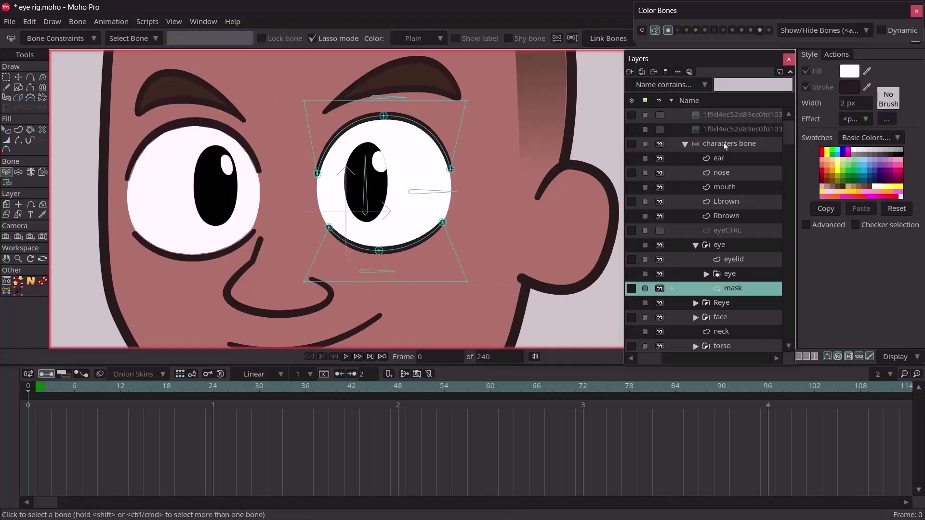
Step: Select all the eye bones on the characters bone layer and adjust their bone strength
left_click(725, 144)
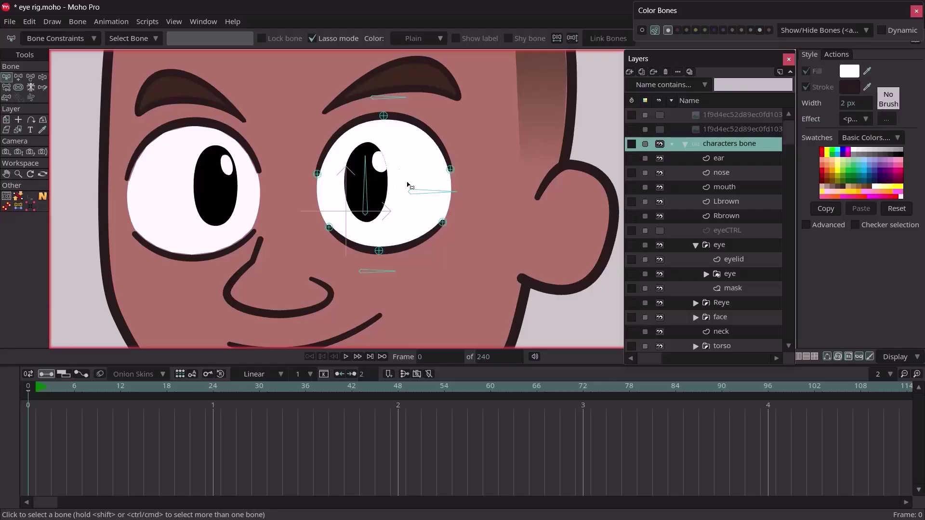
key("s")
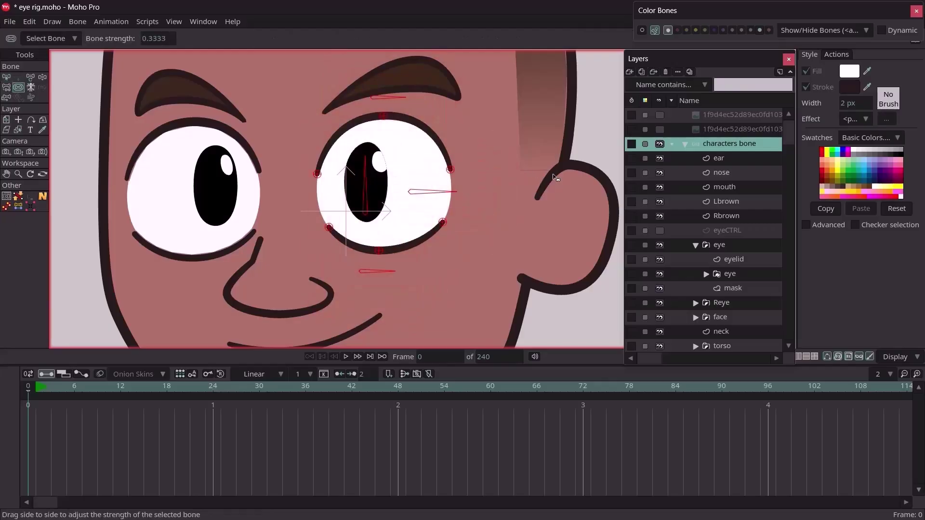
key("z")
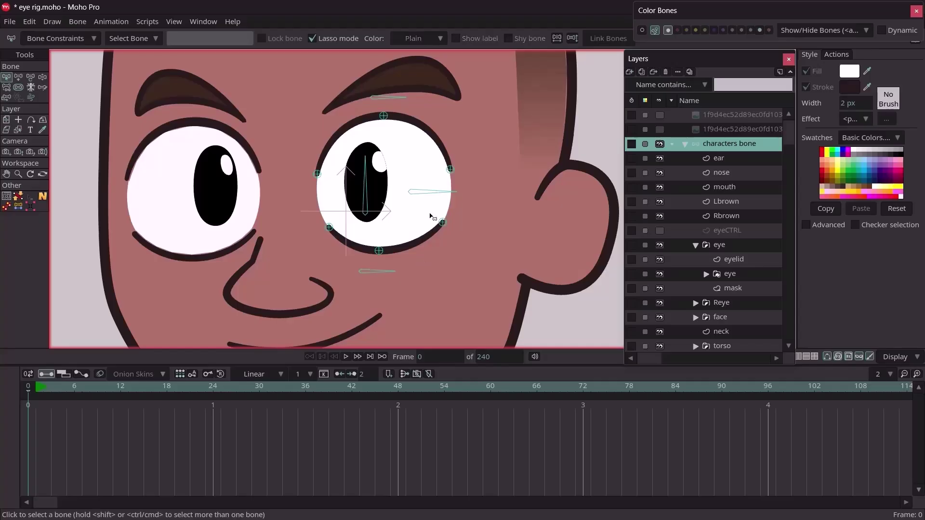
Step: Bind all points of the eye shape layer inside the eye group to the eye bone
left_click(426, 192)
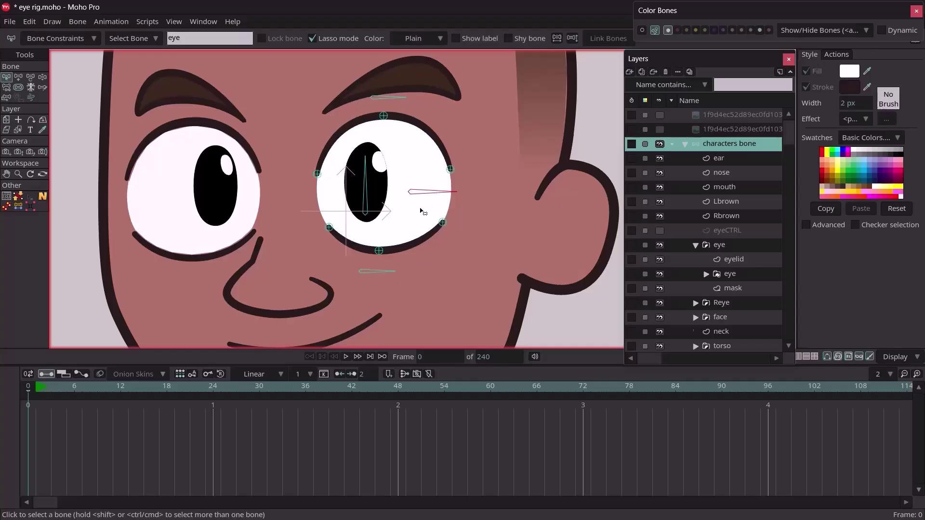
left_click(422, 212, "ctrl+alt")
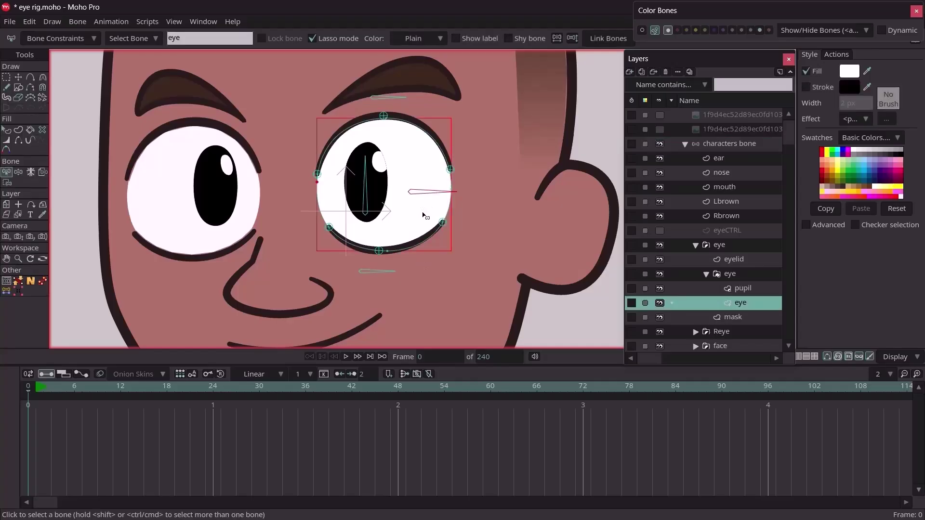
key("i")
left_click_drag(288, 90, 545, 327)
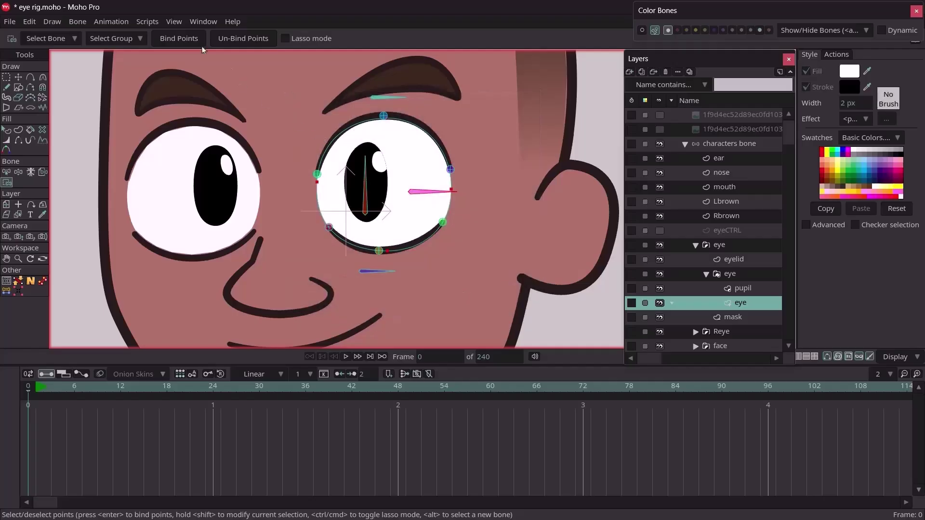
left_click(181, 40)
Step: Bind all points of the pupil layer, including its highlight, to the pupil bone
left_click(722, 143)
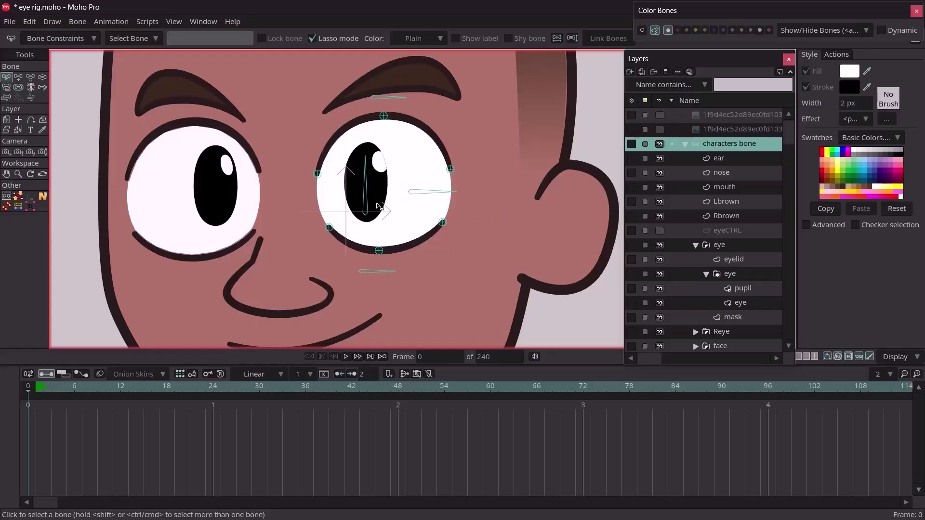
left_click(365, 212)
right_click(368, 188, "alt")
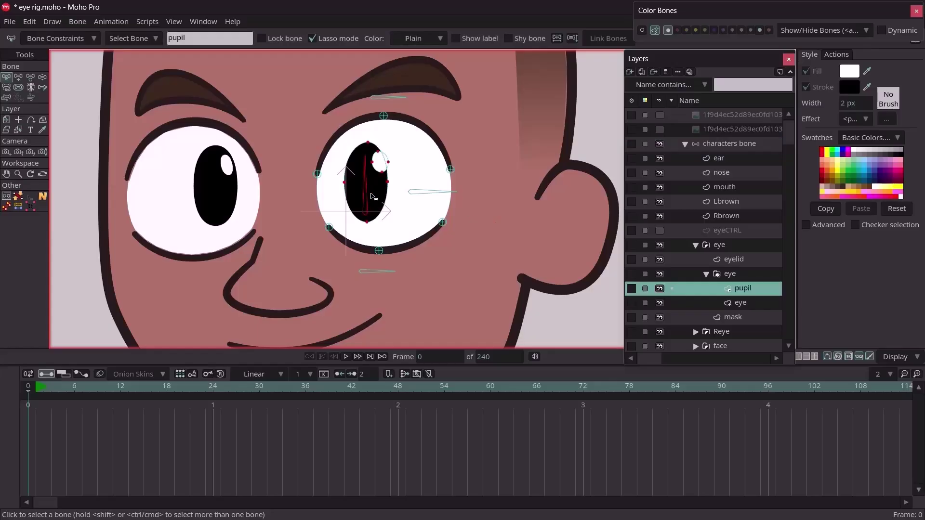
key("i")
left_click_drag(325, 127, 418, 255)
left_click(179, 39)
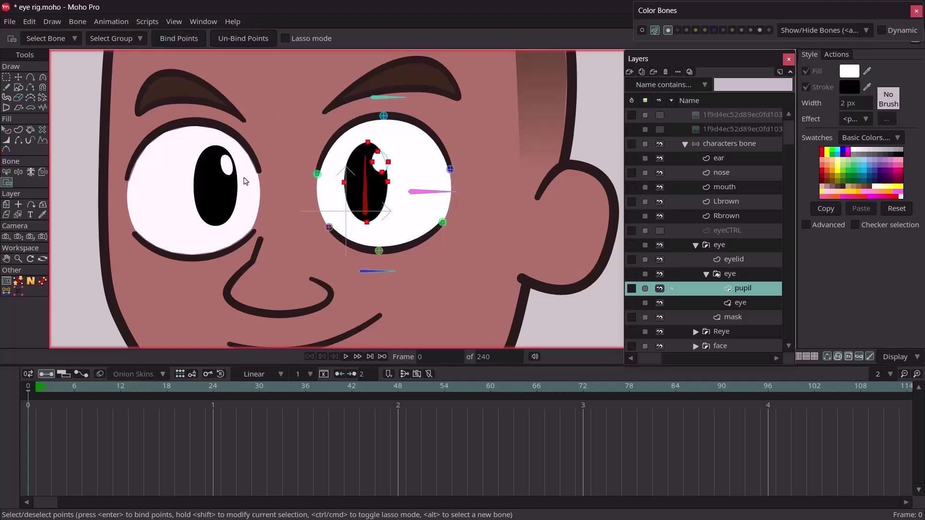
Step: On the characters bone layer at frame 1, test-move the upper and lower middle eyelid pin bones and undo the moves
left_click(719, 145)
left_click(450, 273)
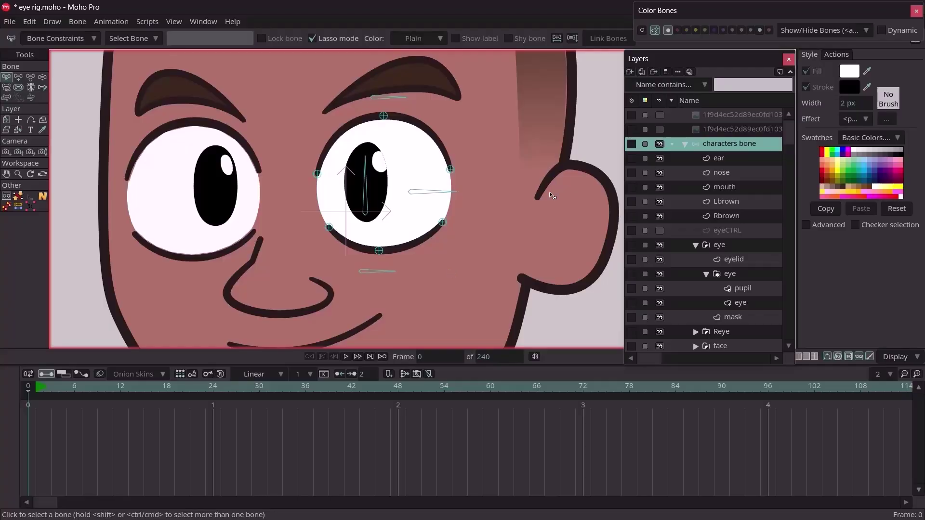
left_click(36, 393)
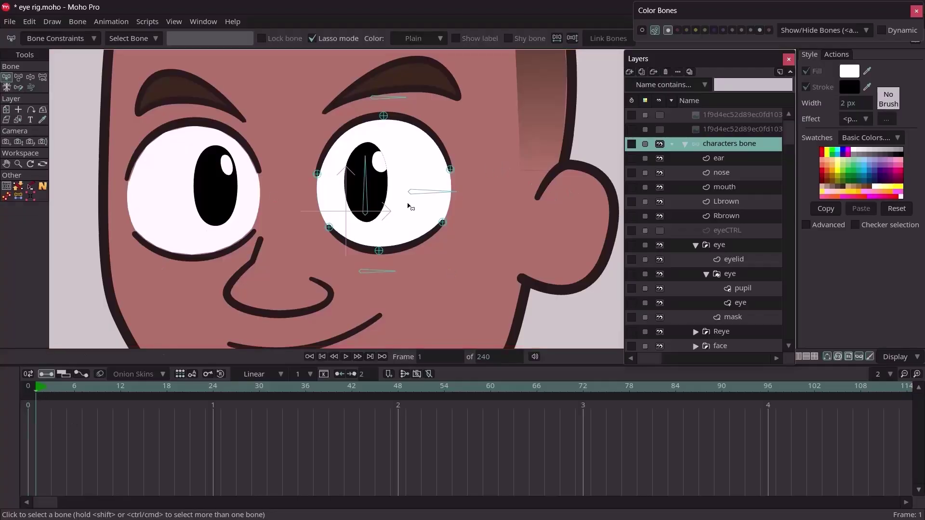
key("t")
mouse_move(384, 115)
left_mouse_down()
mouse_move(384, 192)
mouse_move(382, 113)
left_mouse_up()
key("ctrl+z")
left_click_drag(384, 250, 351, 199)
key("ctrl+z")
key("ctrl+z")
Step: Test-move the eye bone and the uppereyelidCTRL bone at frame 1, undoing the moves
mouse_move(420, 196)
left_mouse_down()
mouse_move(413, 192)
mouse_move(422, 181)
left_mouse_up()
key("ctrl+z")
left_click_drag(388, 97, 373, 100)
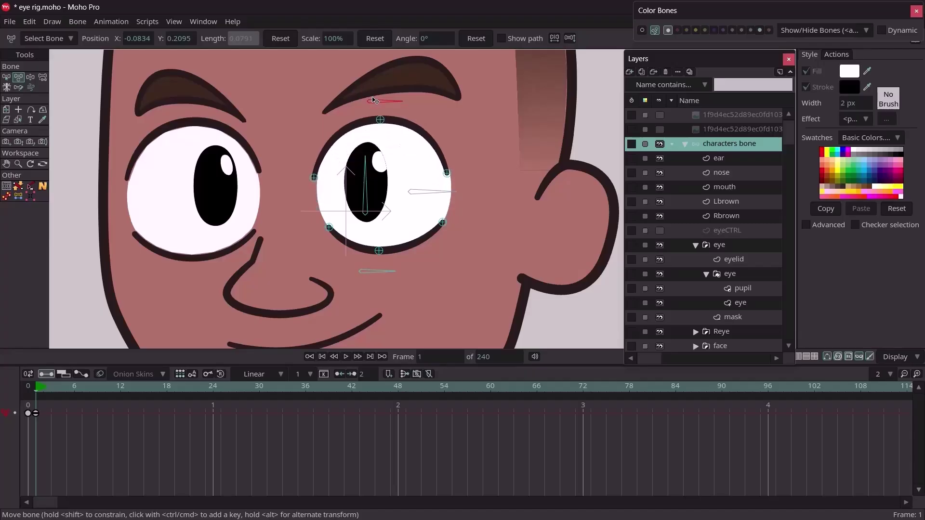
left_click_drag(372, 97, 371, 119)
key("ctrl+z")
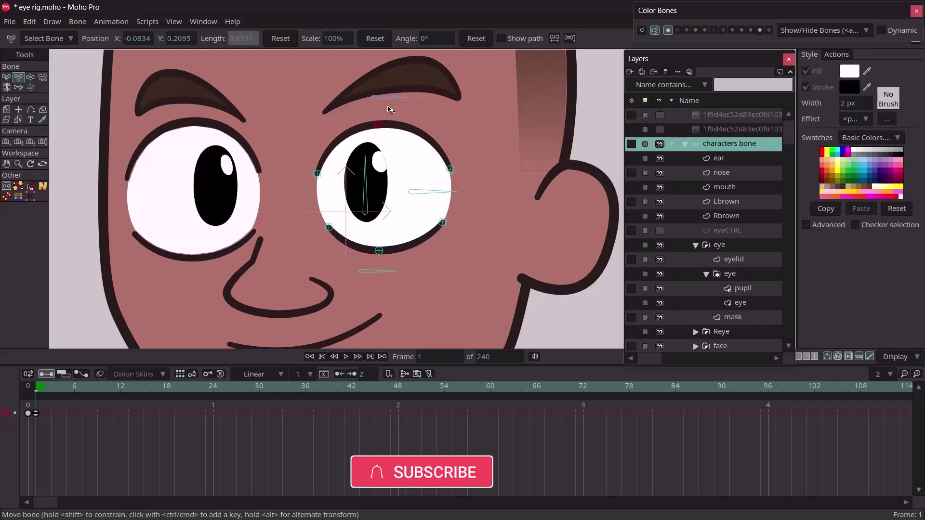